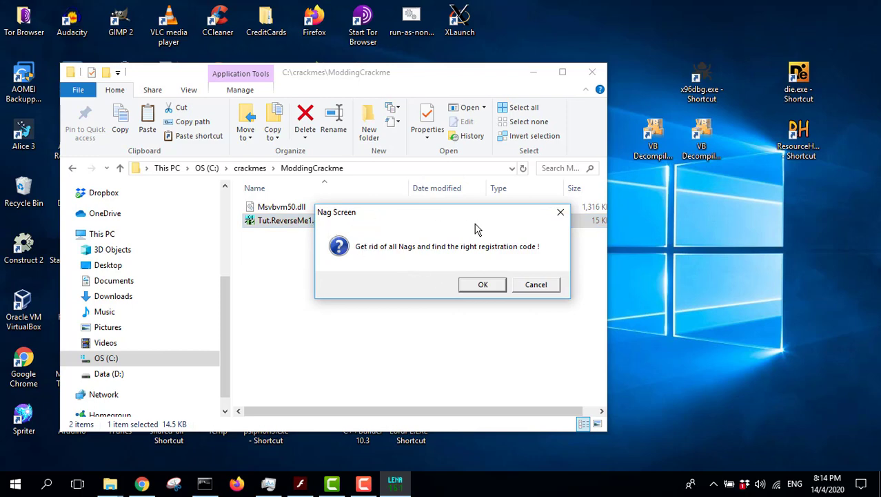
Dismiss the startup nag screen, then view and close the crackme's From message
click(483, 284)
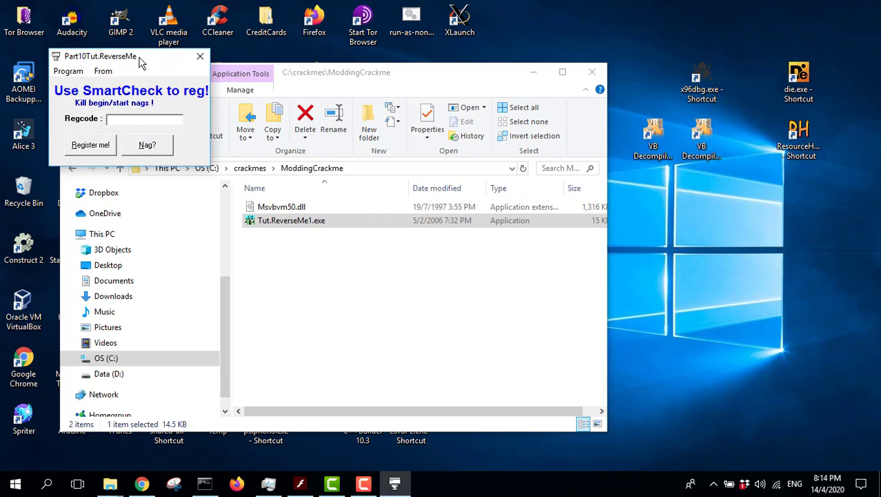
drag(141, 62, 410, 261)
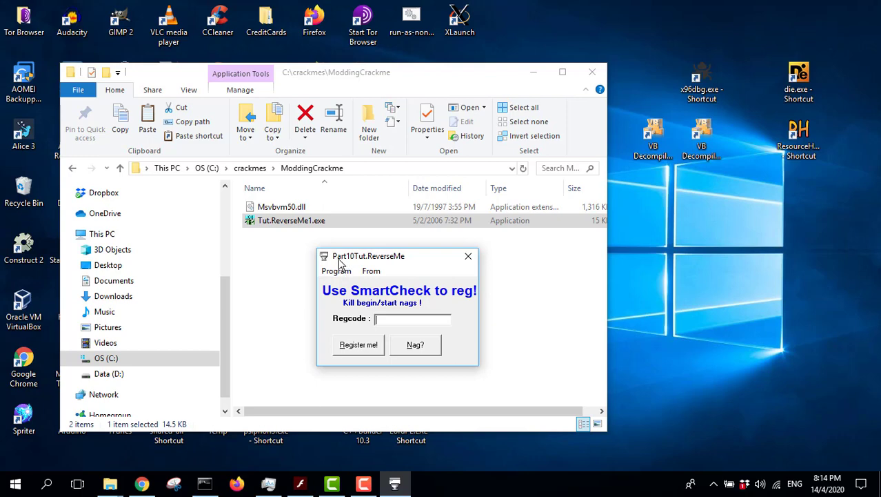
click(372, 272)
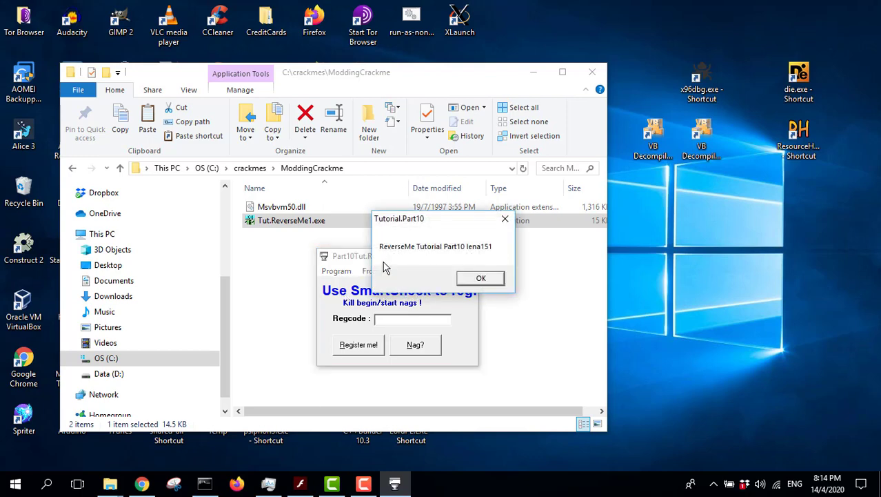
click(484, 278)
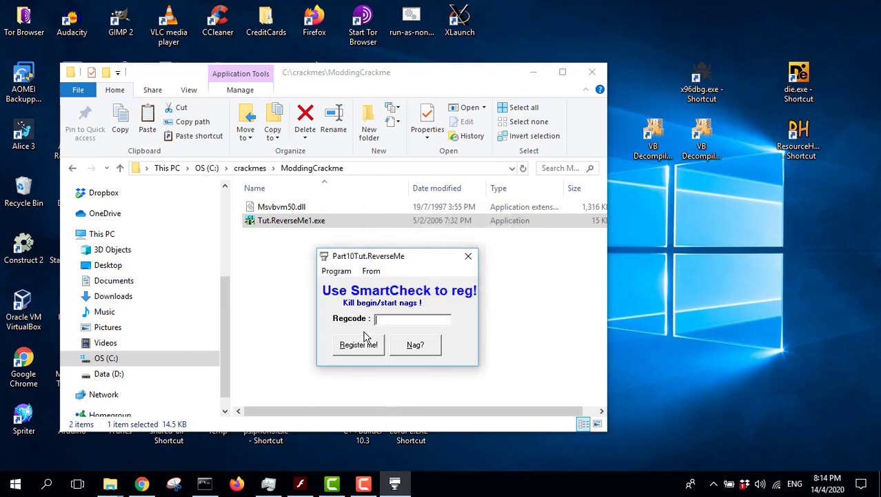
click(383, 318)
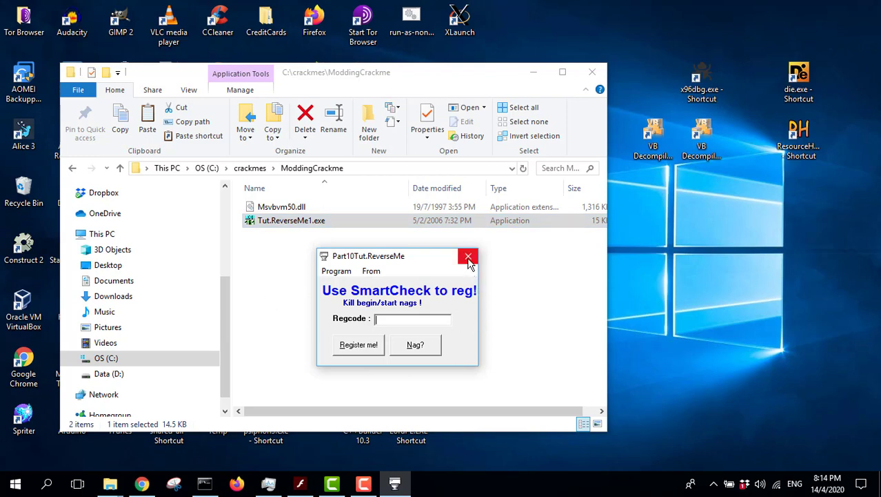
Launch the HxD hex editor and arrange its window beside the crackme window
drag(398, 264, 196, 176)
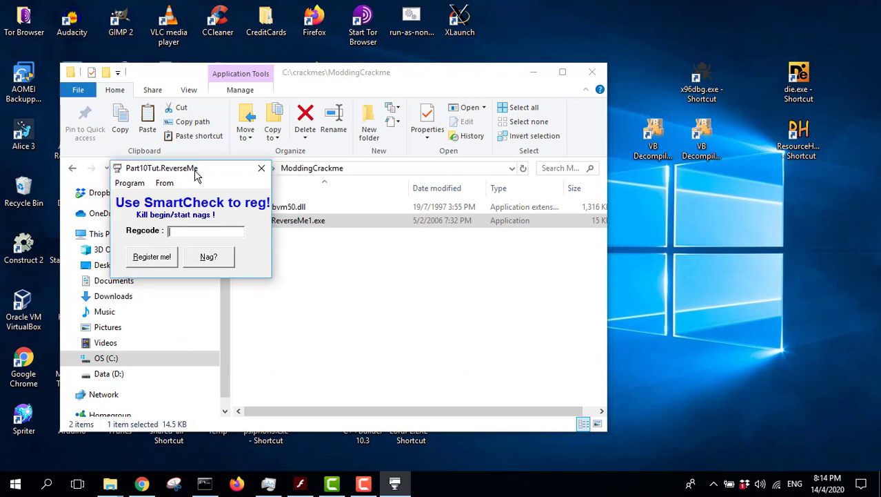
right_click(16, 487)
click(67, 399)
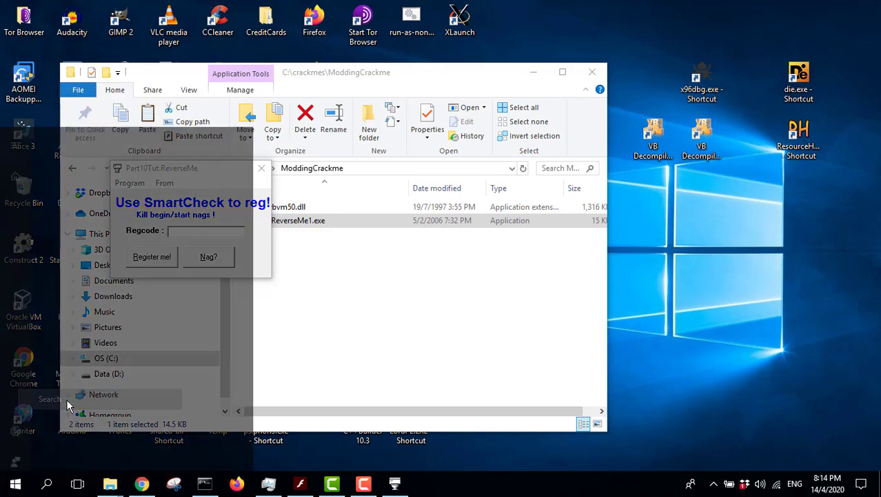
text(hxd)
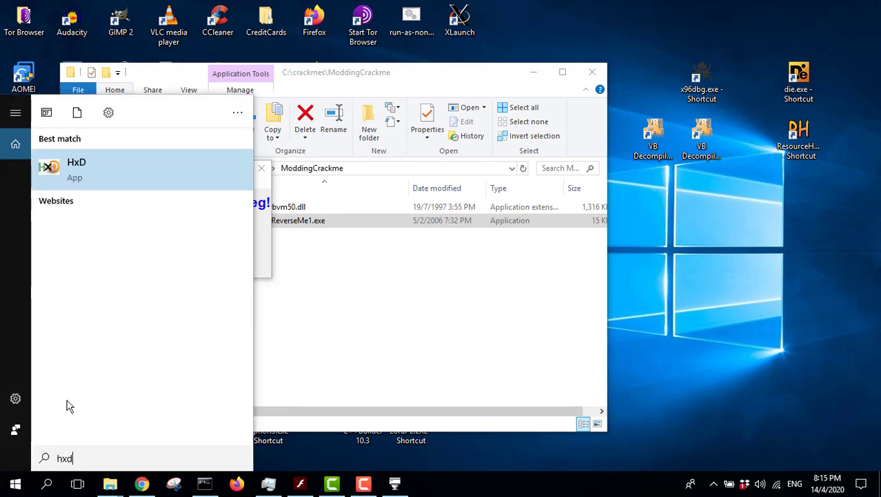
click(102, 171)
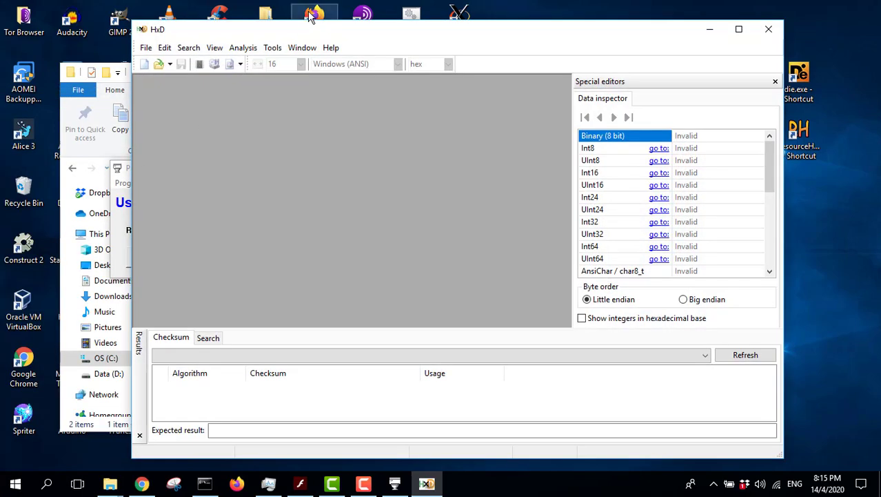
drag(308, 28, 491, 60)
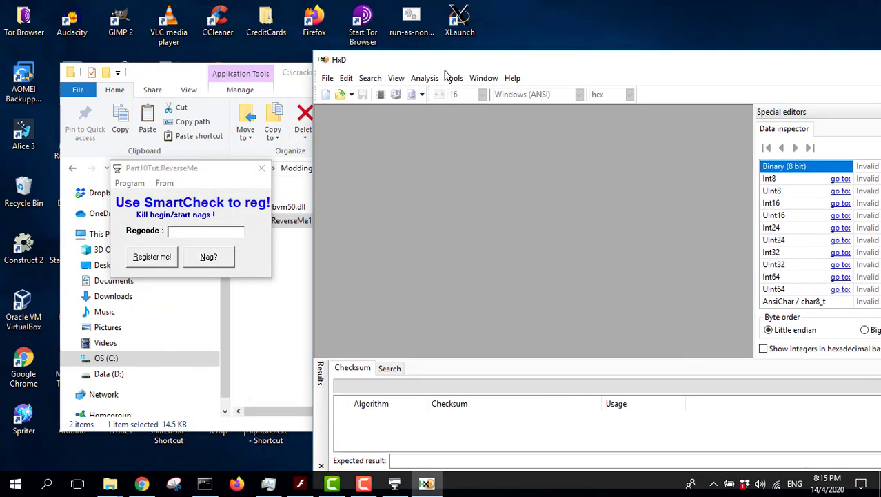
Check the HxD version information and close it
click(508, 78)
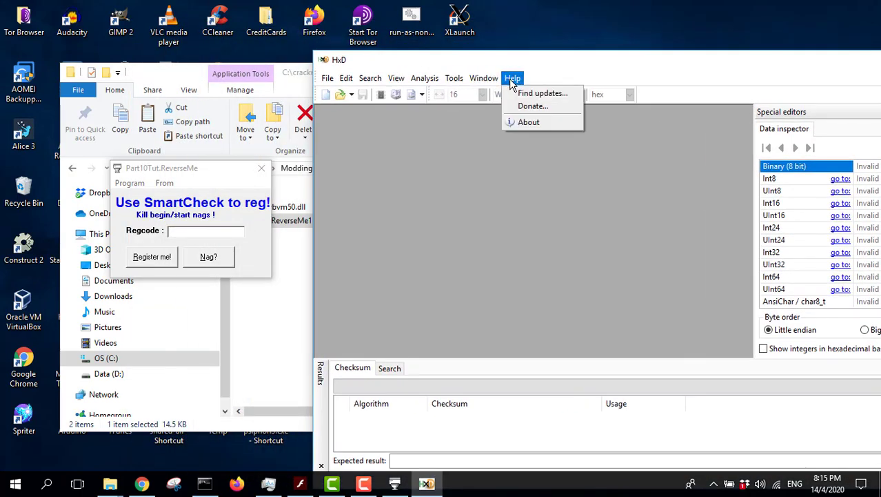
click(526, 125)
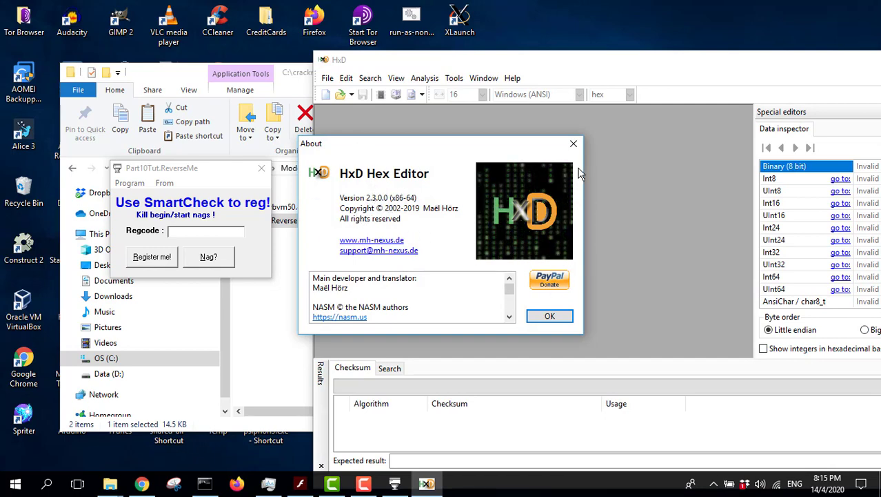
click(574, 144)
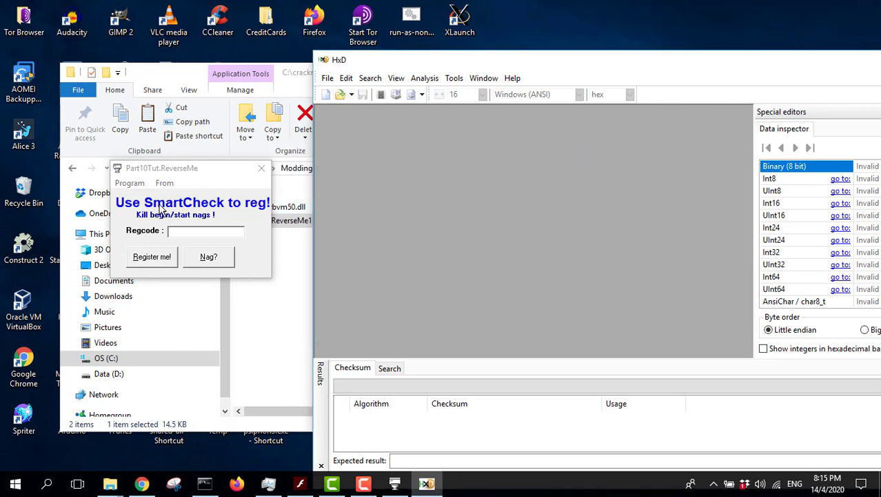
Open Tut.ReverseMe1.exe from the ModdingCrackme folder in HxD, keeping the crackme window clear of the editor
drag(215, 175, 153, 196)
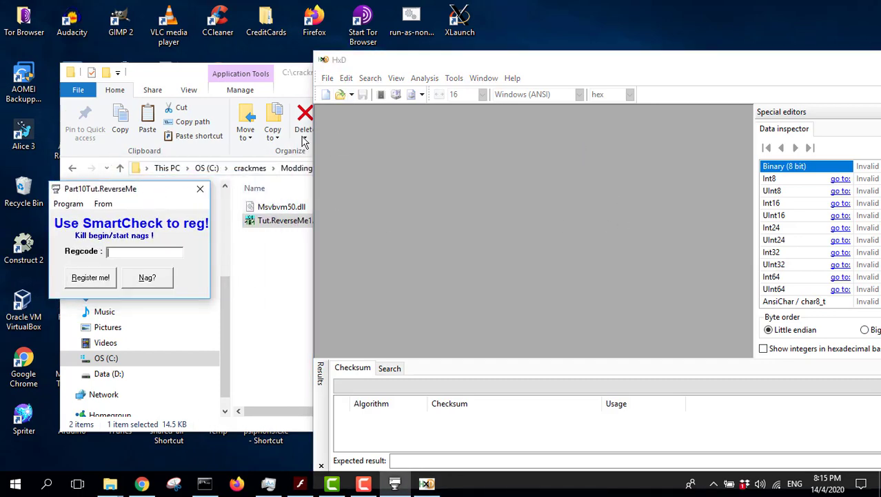
click(328, 78)
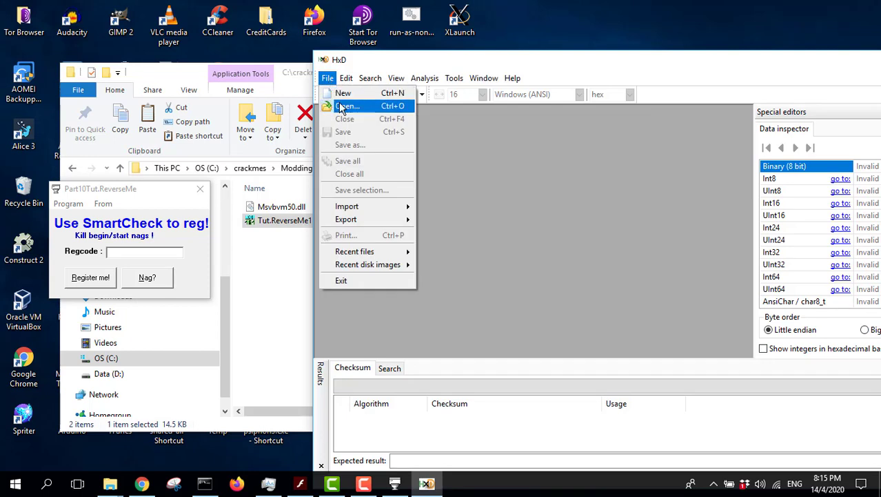
click(340, 106)
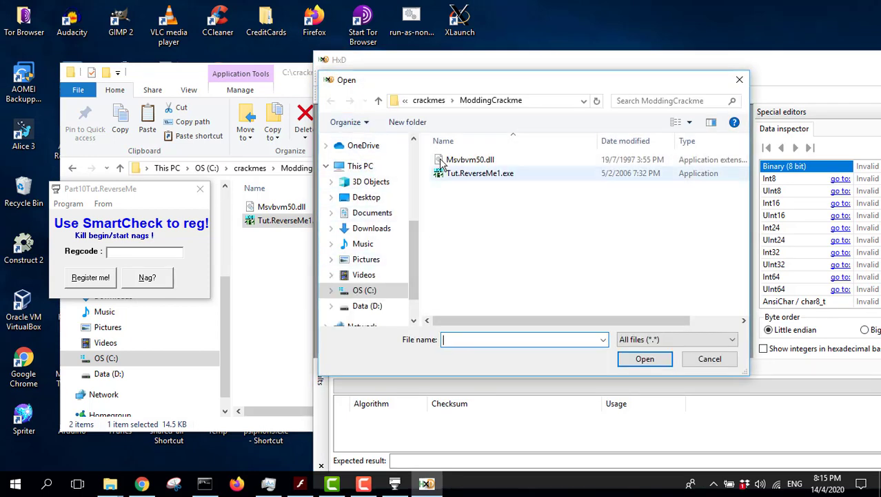
click(476, 173)
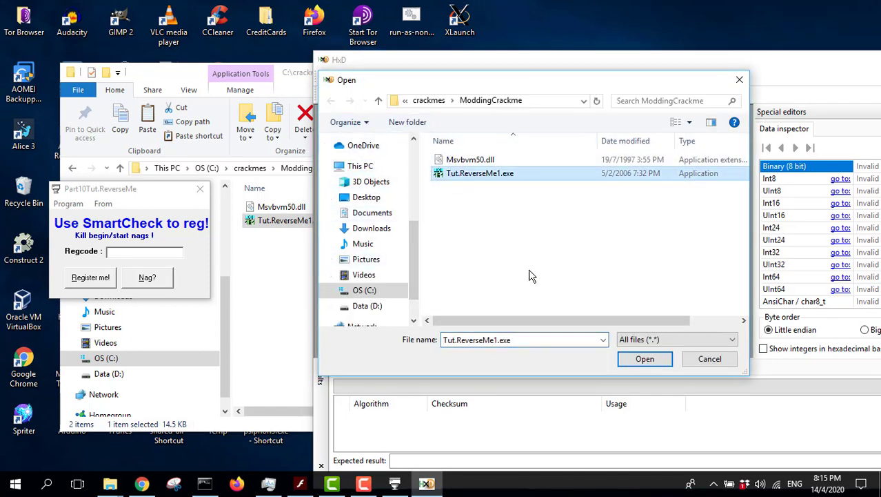
click(628, 360)
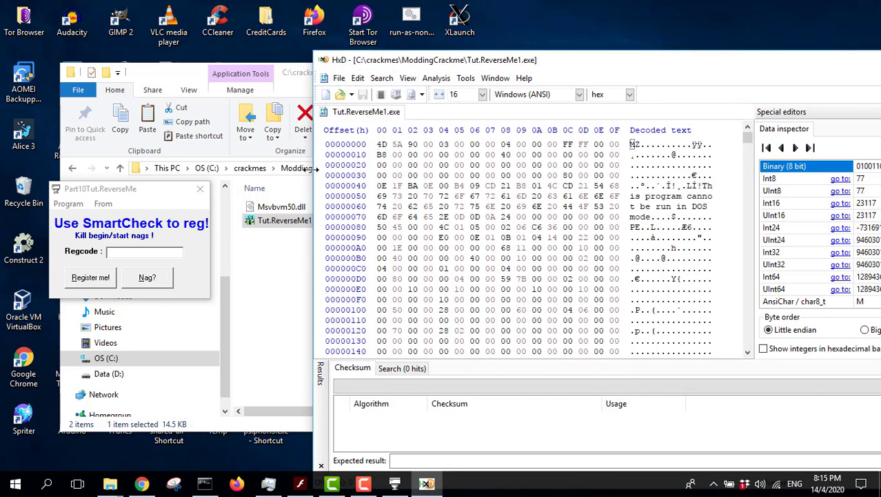
Search the whole file in all directions for every occurrence of the text string "Part10Tut.ReverseMe"
click(81, 195)
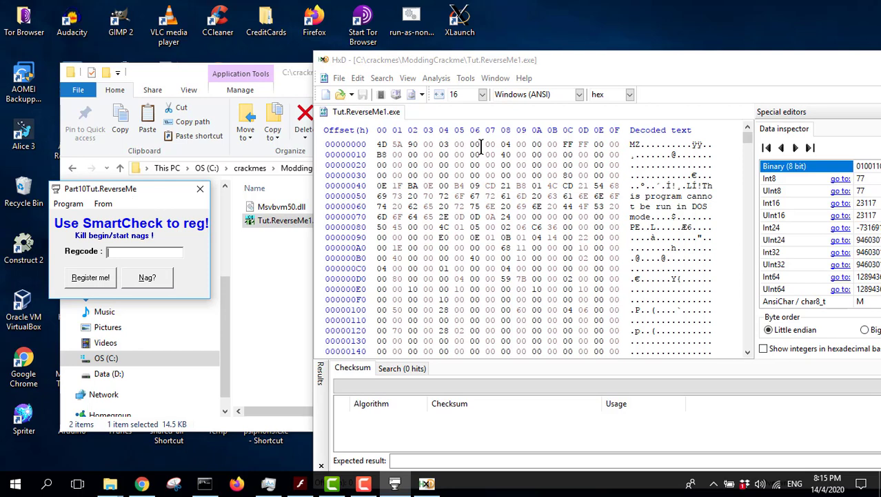
click(384, 80)
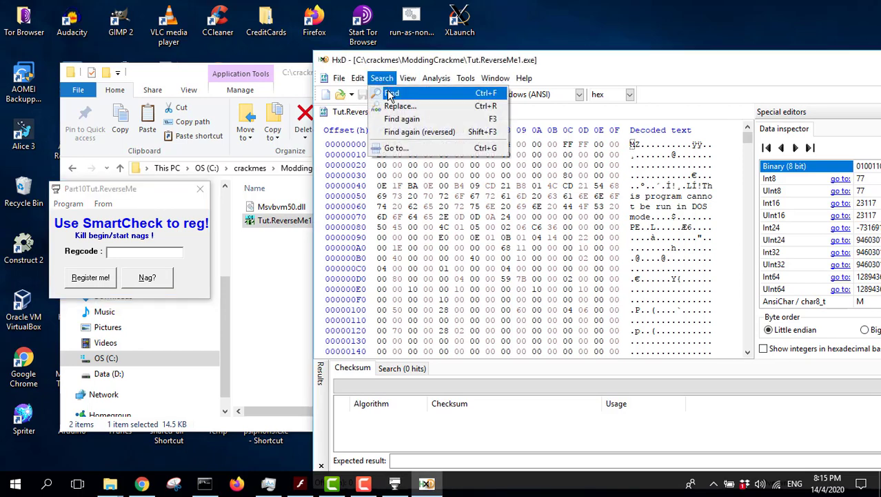
click(389, 93)
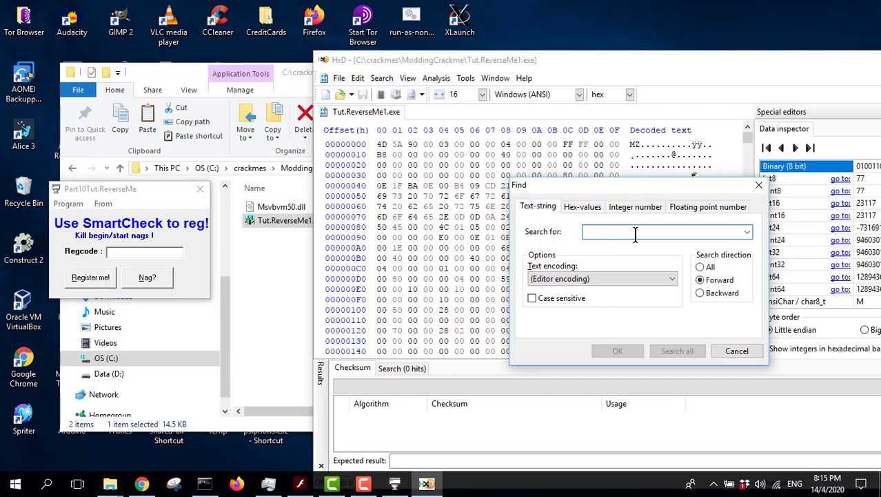
text(Par)
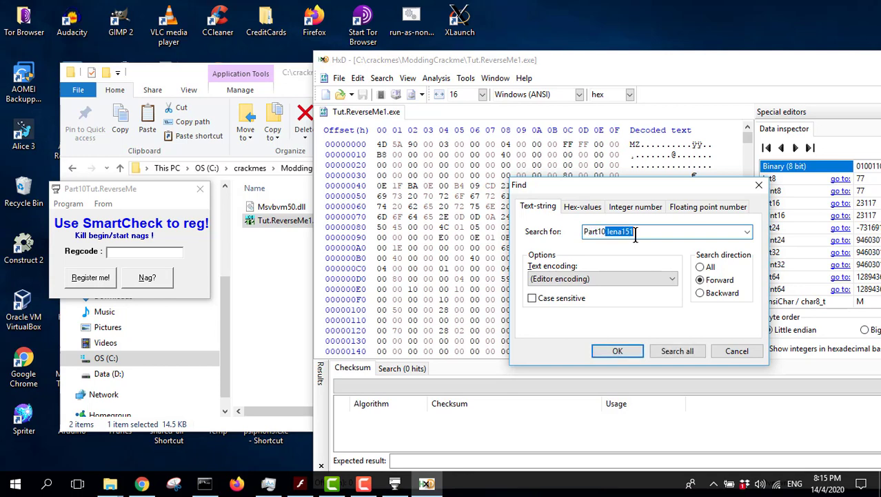
text(t10Tut.ReverseMe)
click(701, 267)
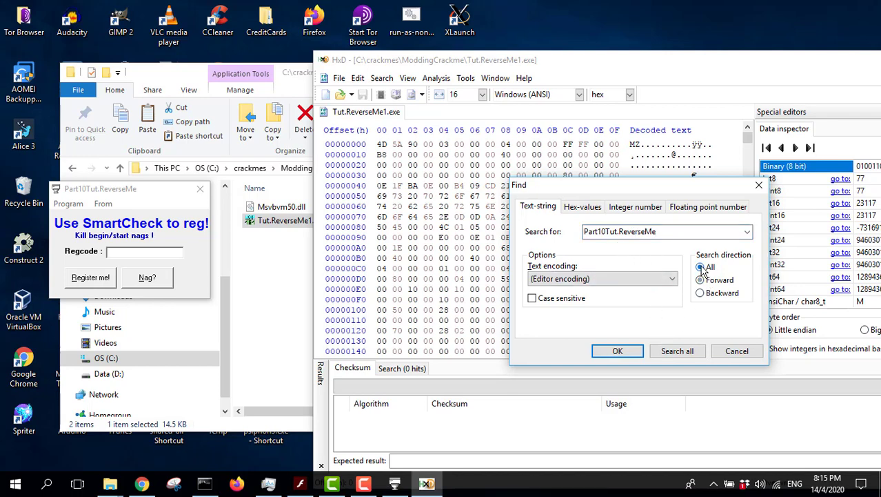
click(677, 351)
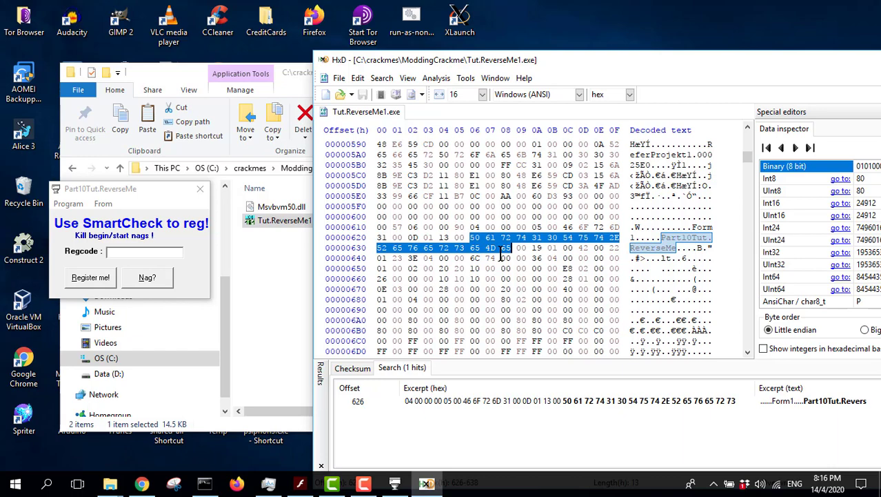
Switch to the online Text to Hex Converter in Chrome and enter "CrackMe" as the input text
click(138, 487)
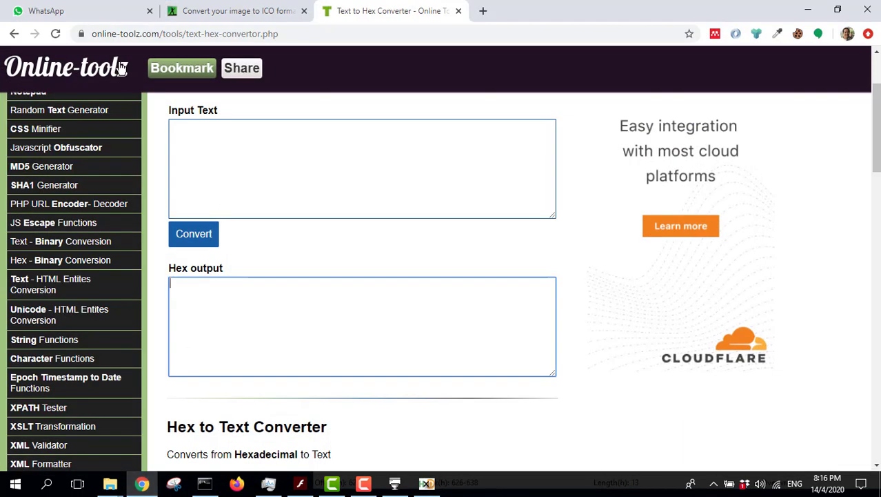
click(183, 128)
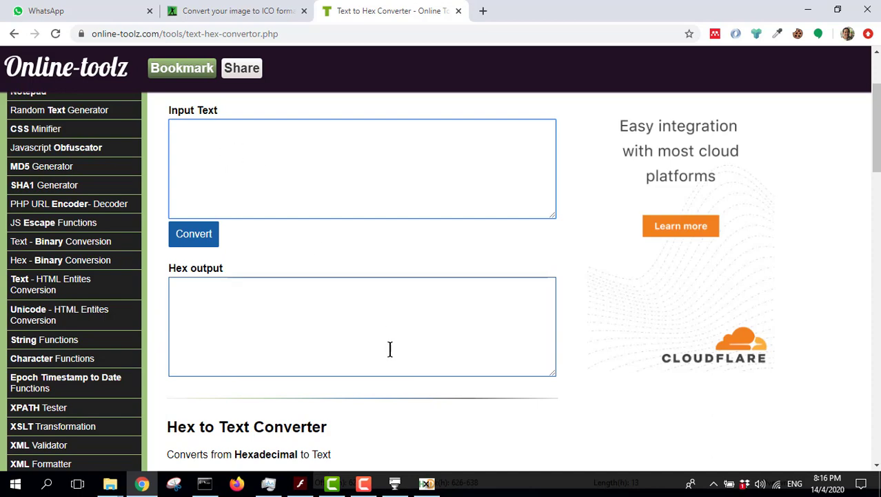
click(395, 483)
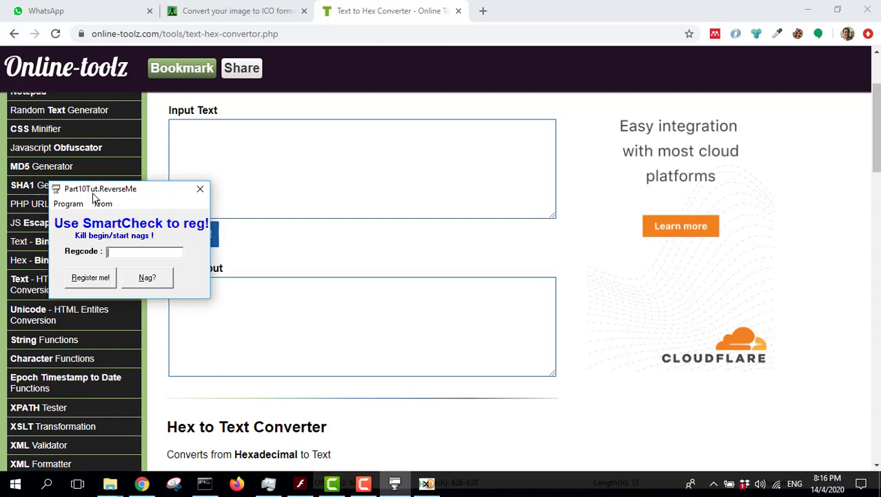
click(196, 138)
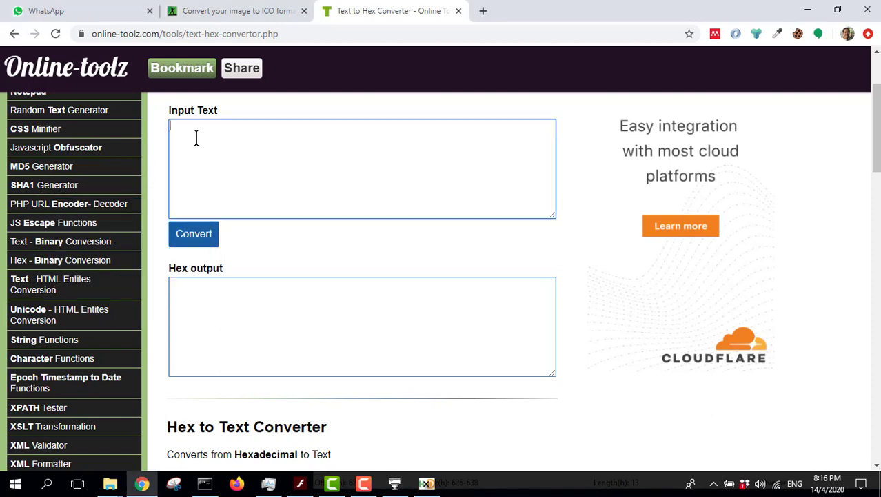
text(CrackMe)
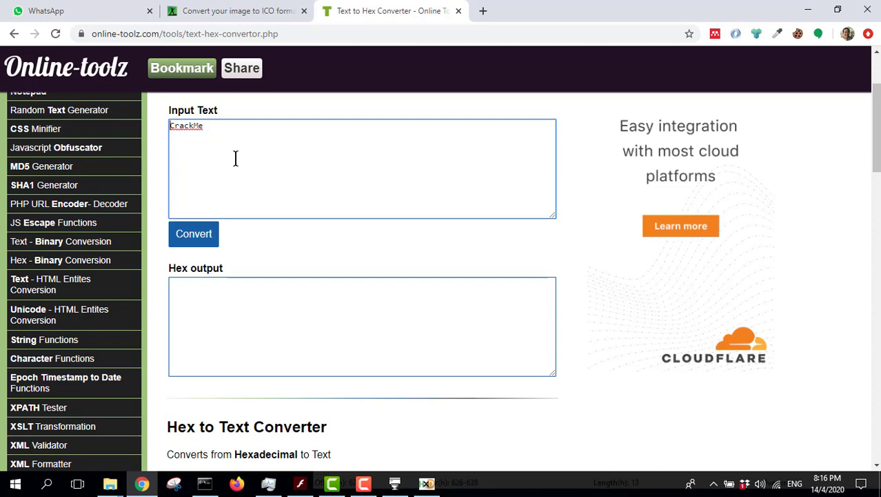
Change the input text to "Crack Me" padded with four spaces before and seven after, and convert it to hex
mouse_move(424, 490)
click(211, 127)
click(171, 131)
click(204, 131)
click(253, 127)
click(179, 129)
click(207, 236)
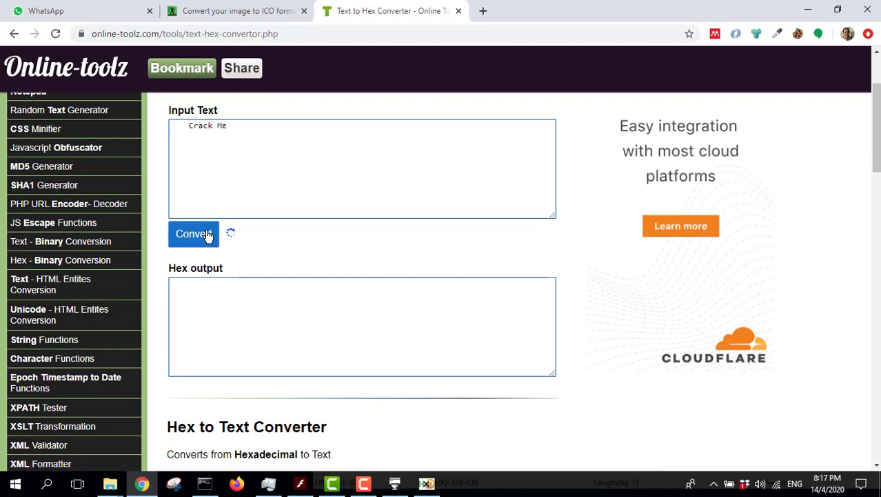
Copy the entire converted hex output of the padded "Crack Me" text
drag(353, 290, 169, 286)
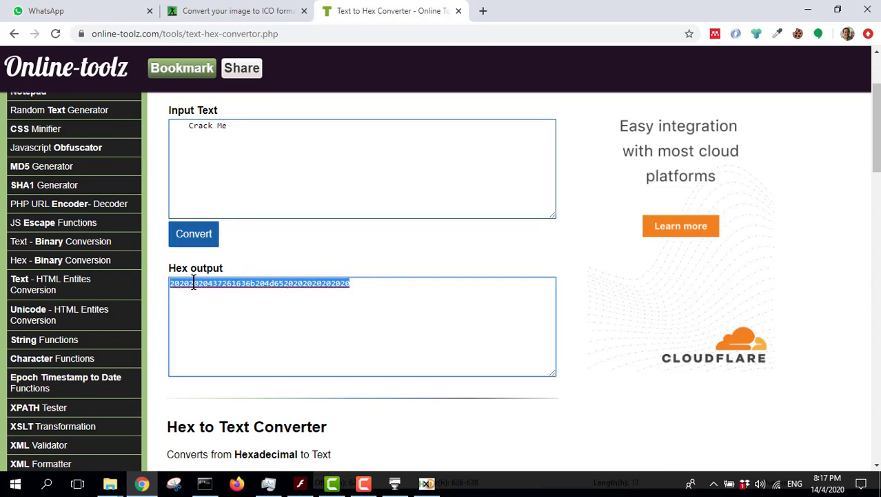
right_click(194, 285)
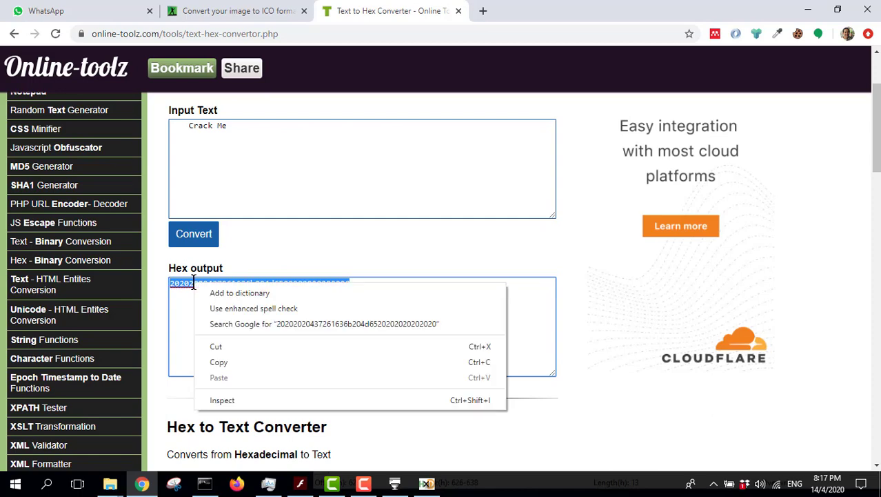
click(218, 363)
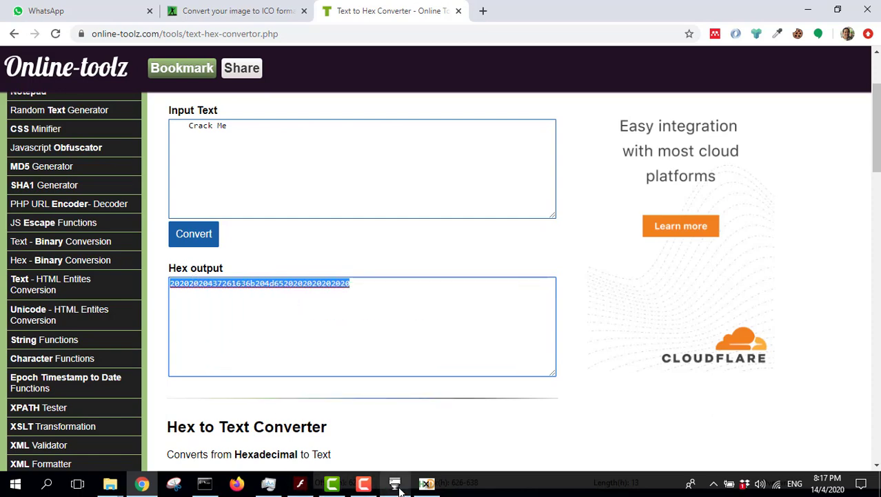
Switch to HxD, close the running crackme, and fill the selected "Part10Tut.ReverseMe" bytes with the copied hex values
click(425, 485)
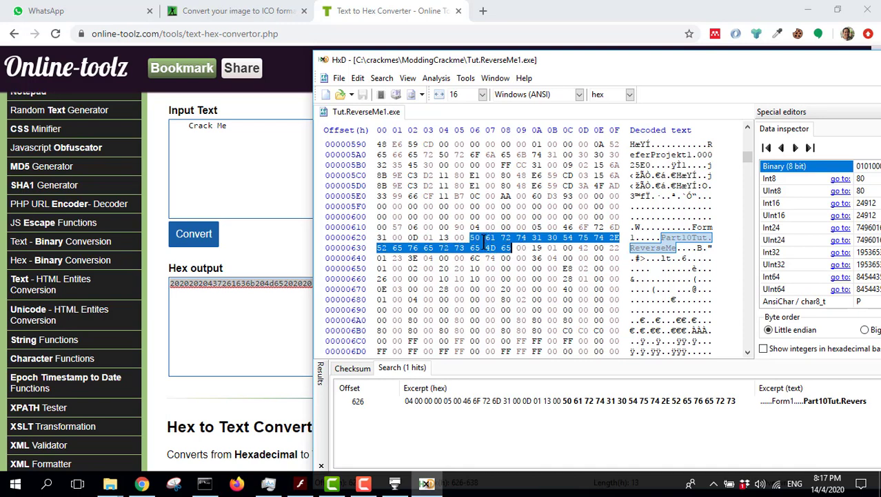
right_click(480, 239)
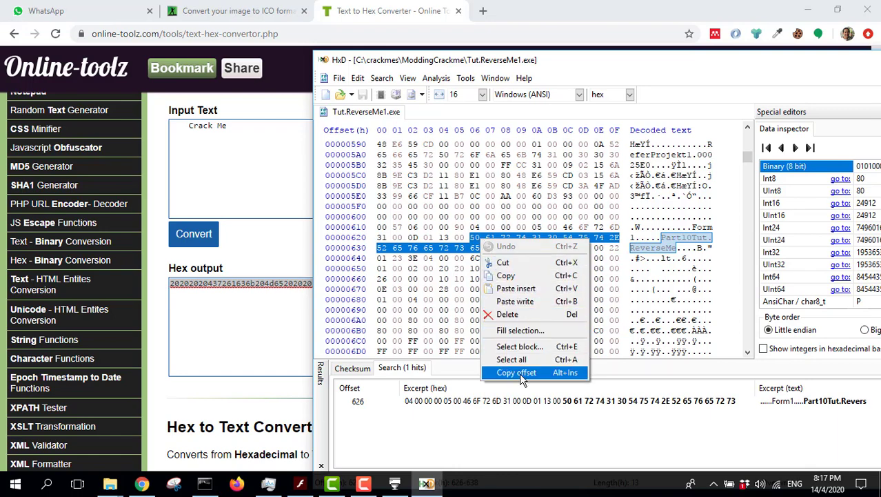
click(521, 330)
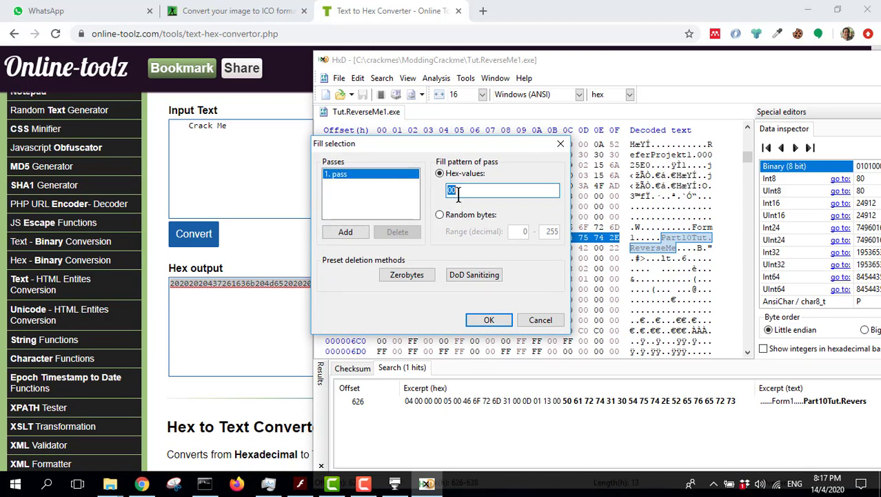
key(ctrl+v)
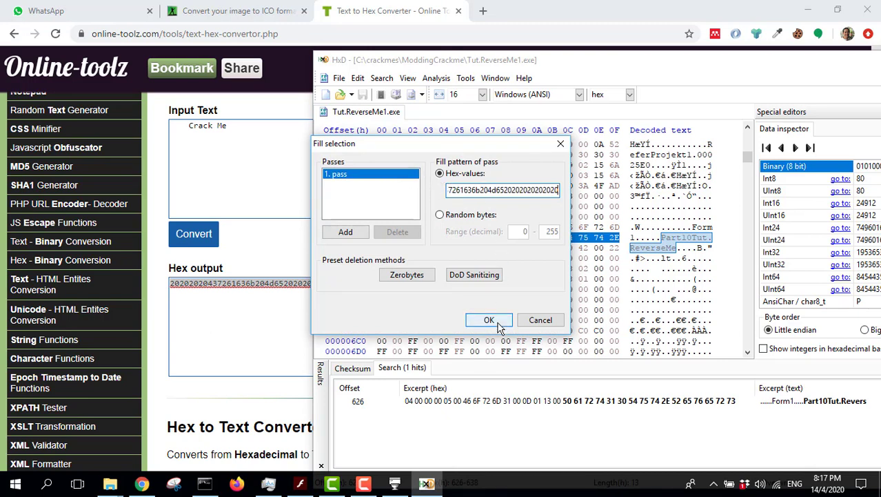
click(395, 483)
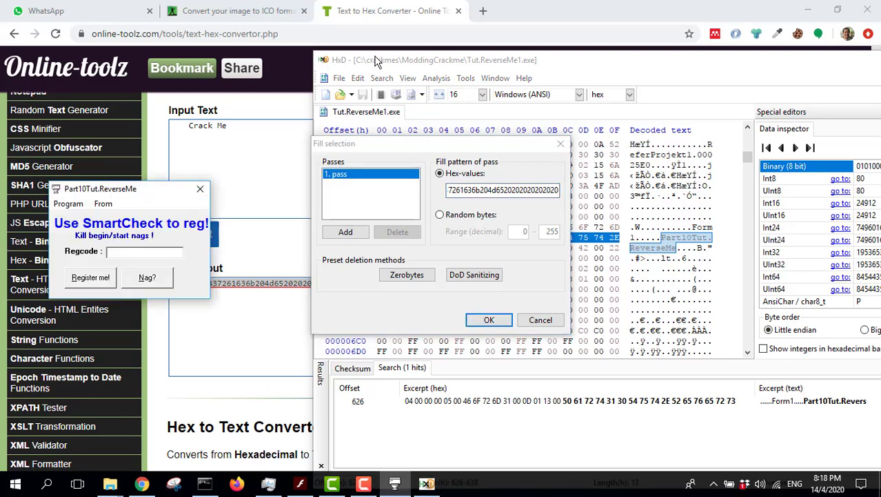
click(201, 193)
click(481, 321)
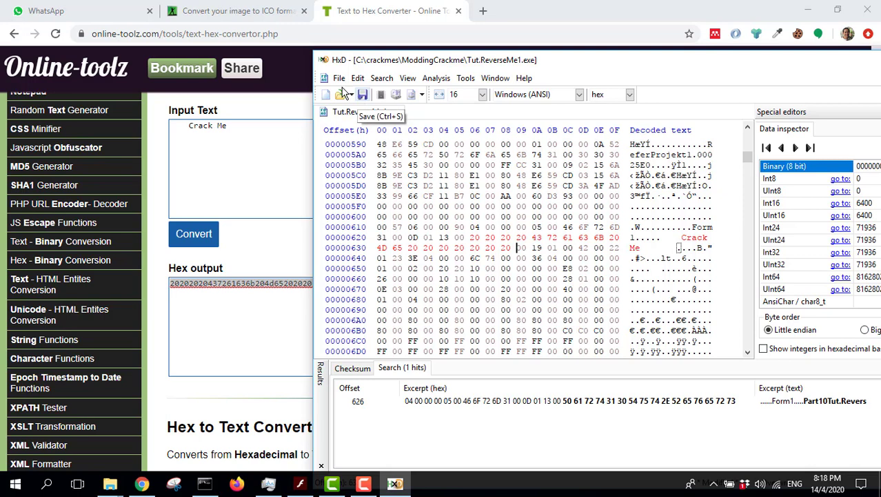
Save the modified executable and run Tut.ReverseMe1.exe from the C:\crackmes\ModdingCrackme folder
click(362, 97)
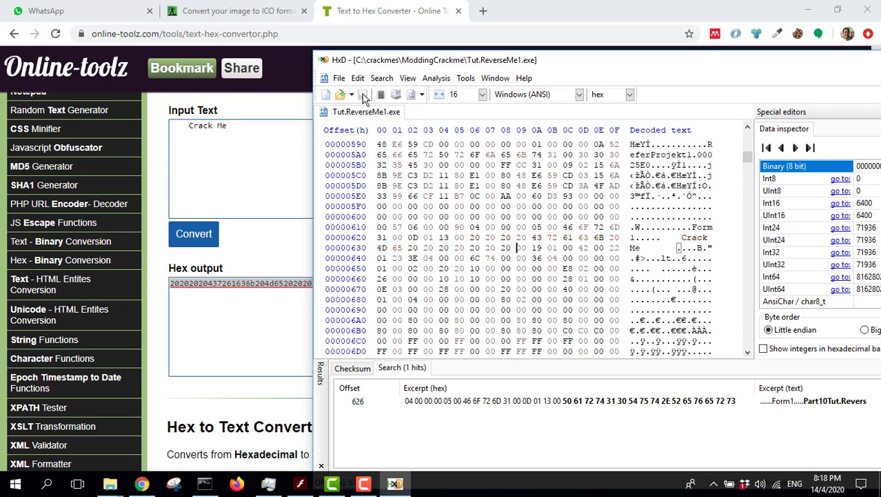
mouse_move(111, 486)
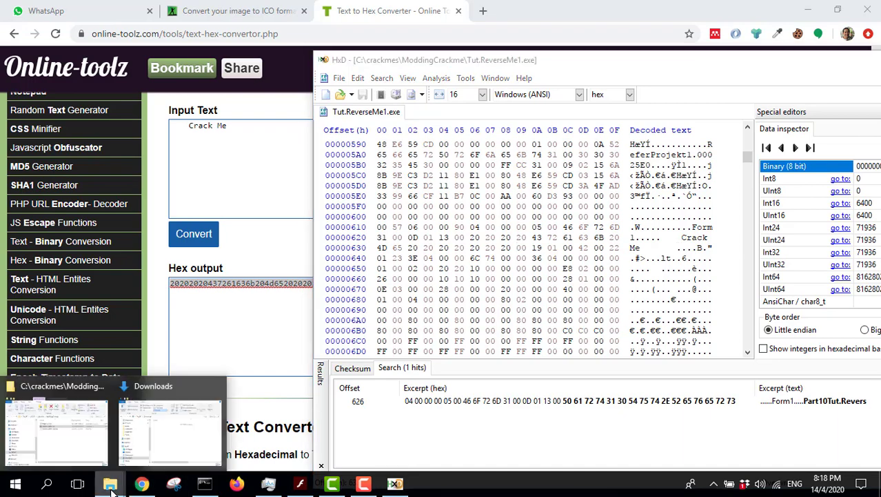
click(79, 436)
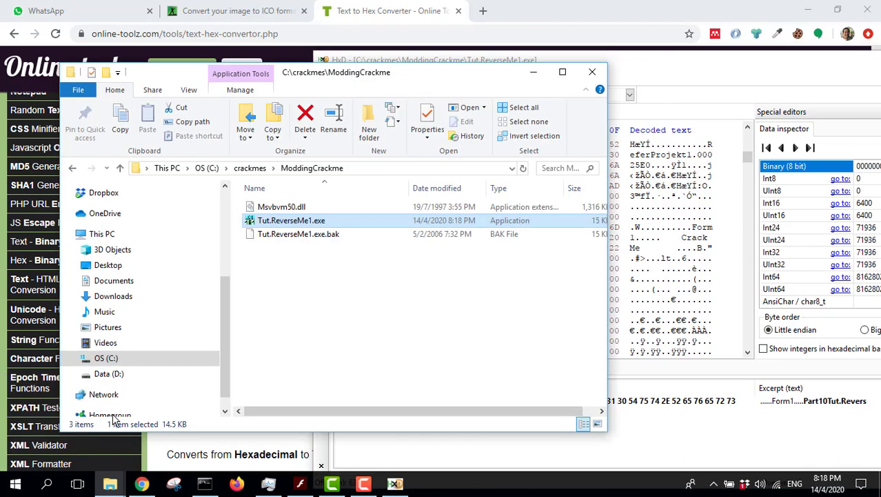
click(324, 235)
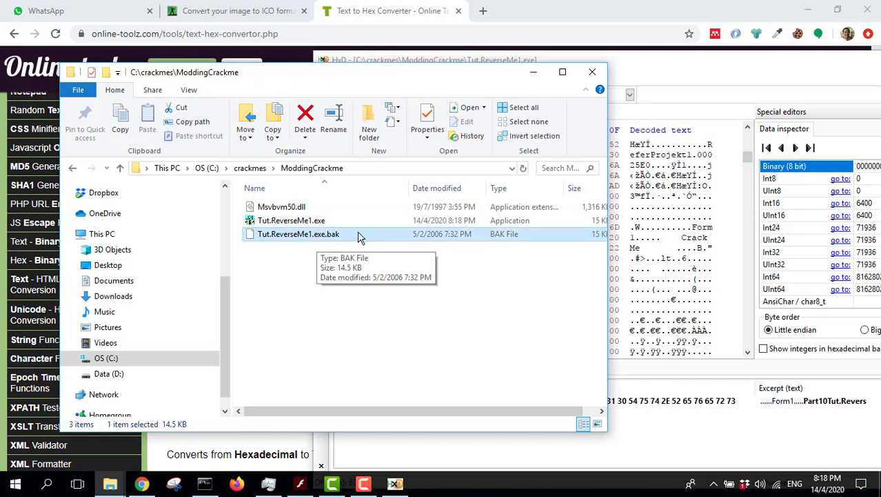
double_click(297, 222)
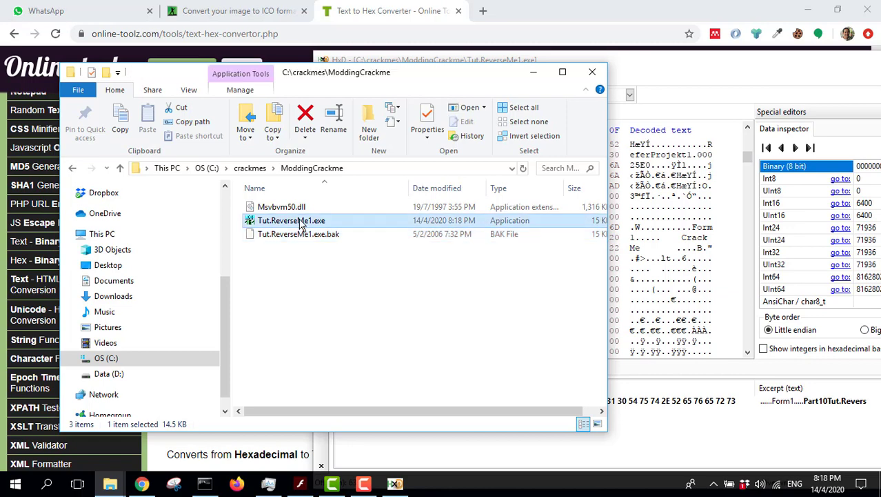
click(485, 285)
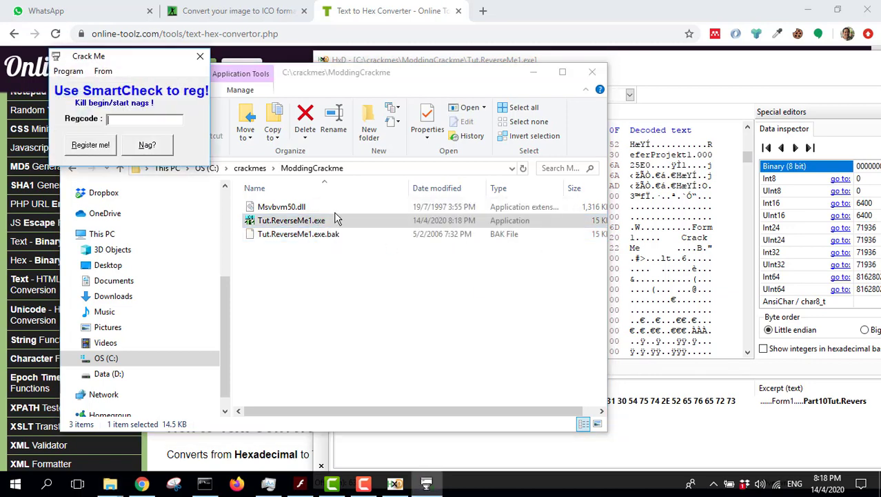
Move the crackme window beside the hex editor and minimize the ModdingCrackme folder window
drag(155, 64, 416, 279)
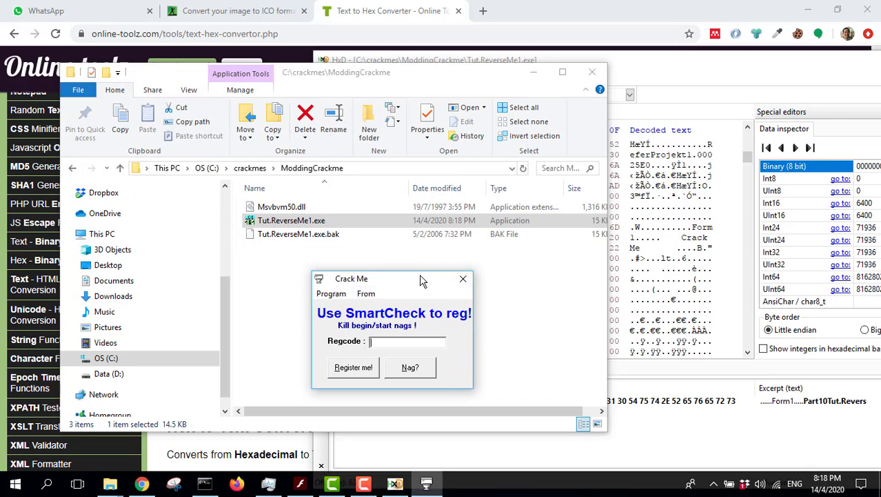
mouse_move(417, 280)
mouse_down()
mouse_move(375, 205)
mouse_move(403, 269)
mouse_up()
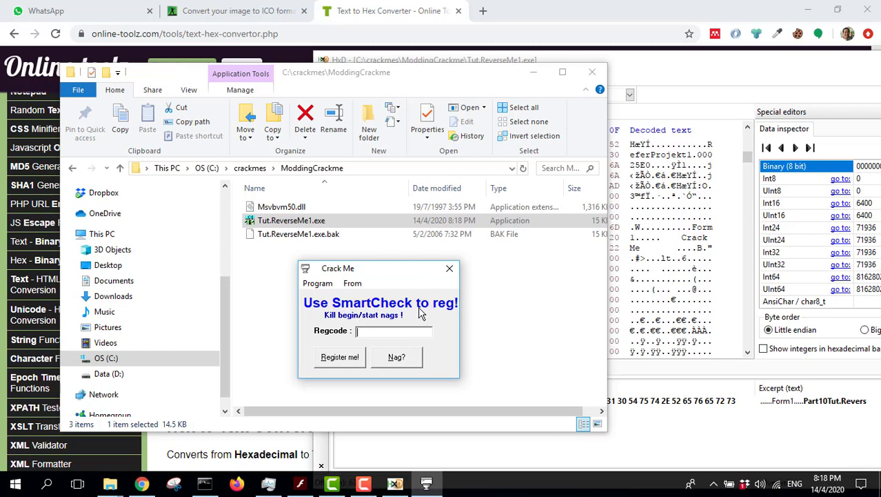
drag(393, 272, 190, 122)
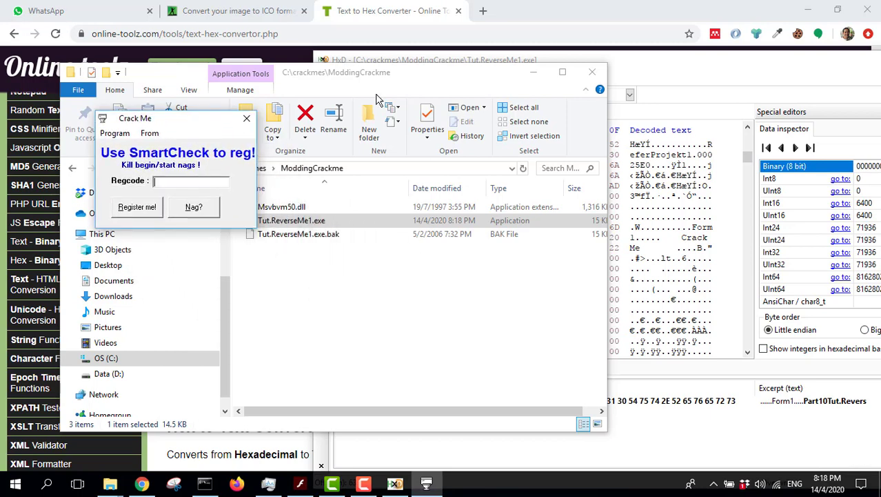
click(531, 73)
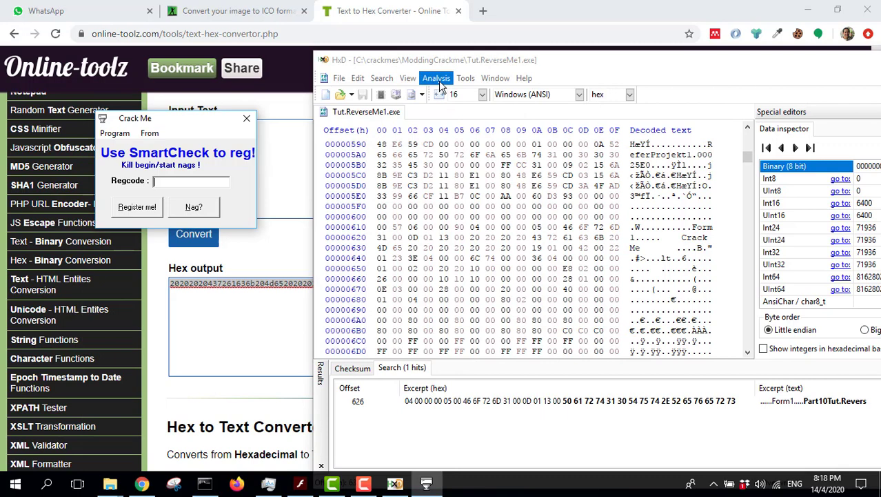
Search the whole file in all directions for every occurrence of the text string "Use SmartCheck to reg!"
click(383, 79)
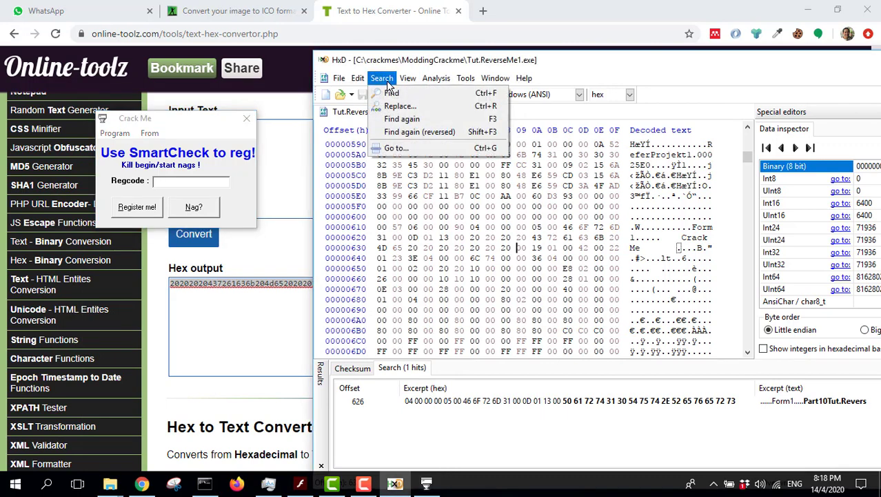
click(393, 95)
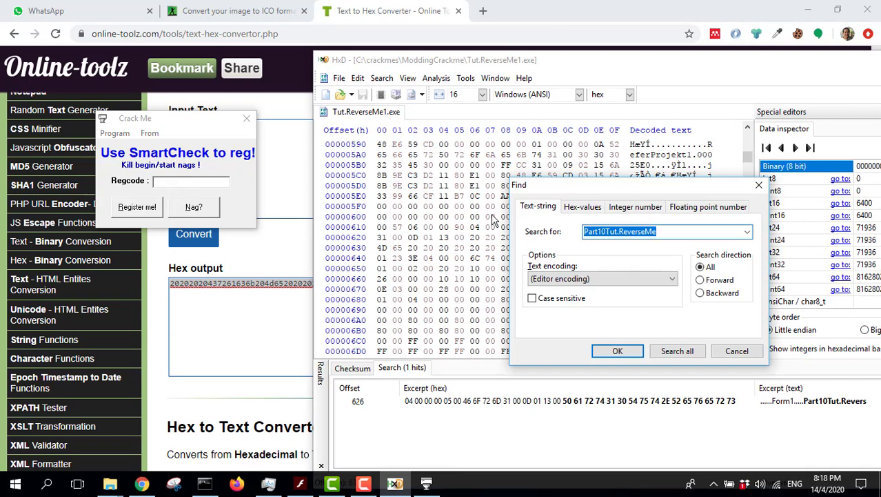
click(664, 231)
key(ctrl+a)
text(Us)
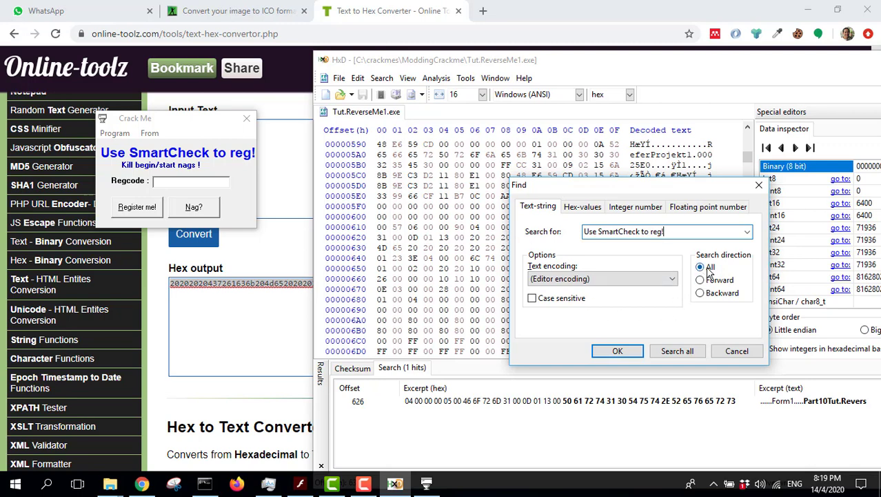
click(678, 351)
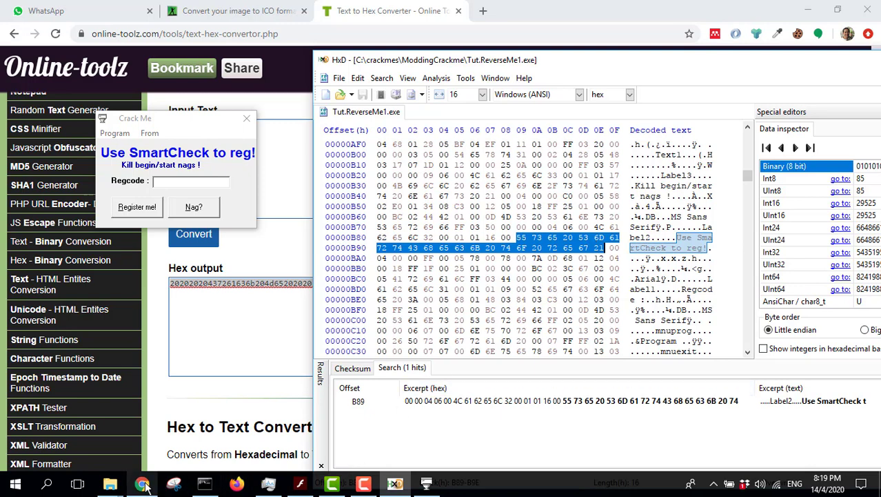
Switch to the Text to Hex Converter in Chrome and clear the padded "Crack Me" input text
mouse_move(143, 485)
click(149, 414)
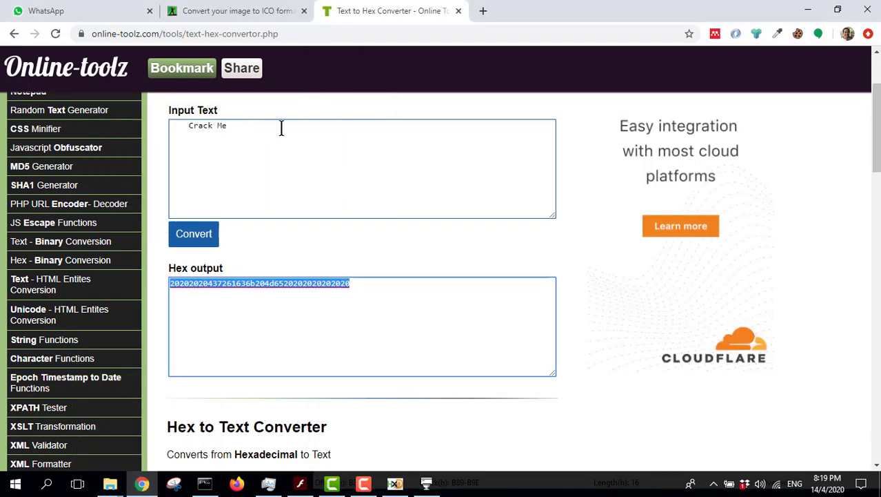
drag(335, 133, 101, 131)
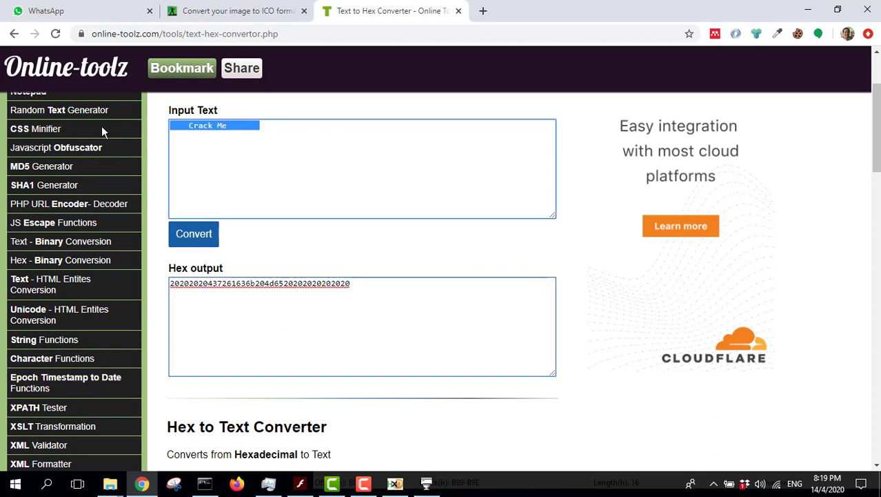
key(BackSpace)
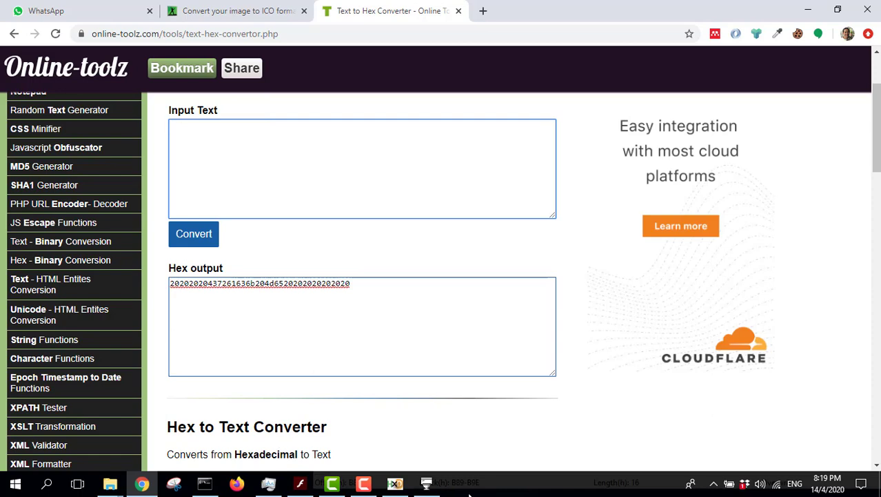
Bring HxD and the crackme to the front, and move the crackme window clear of the converter's input text
click(395, 483)
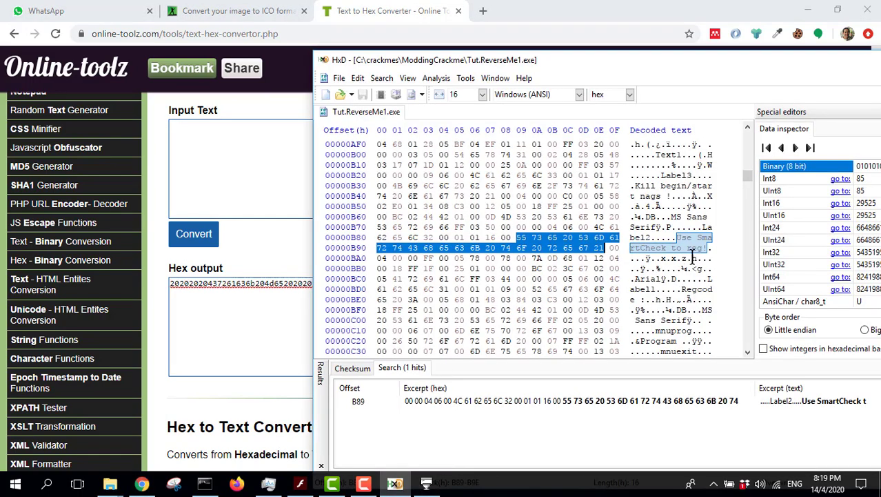
click(425, 479)
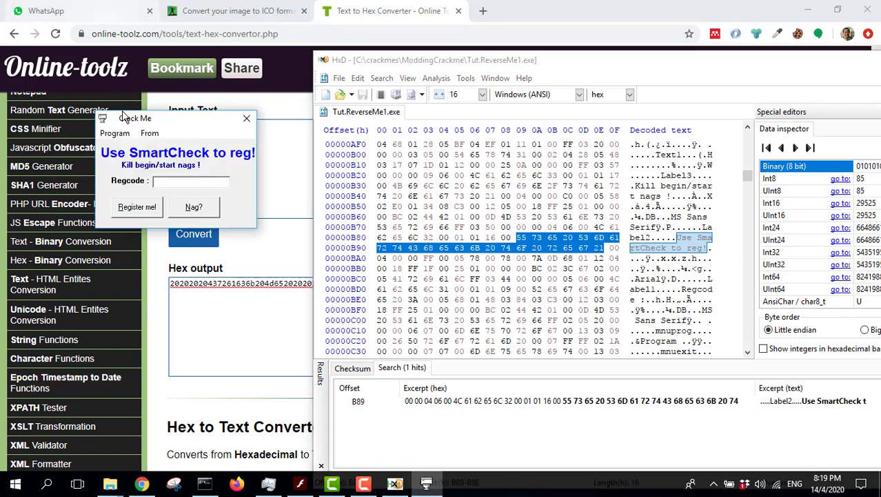
drag(137, 122, 52, 47)
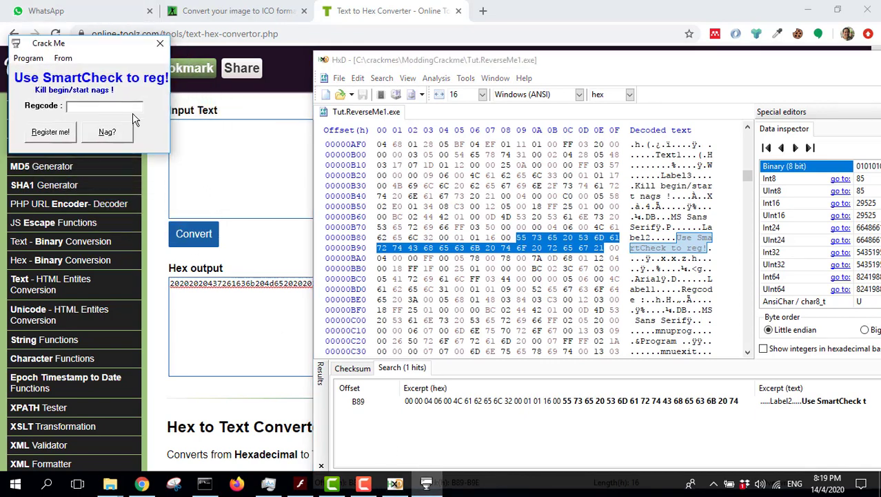
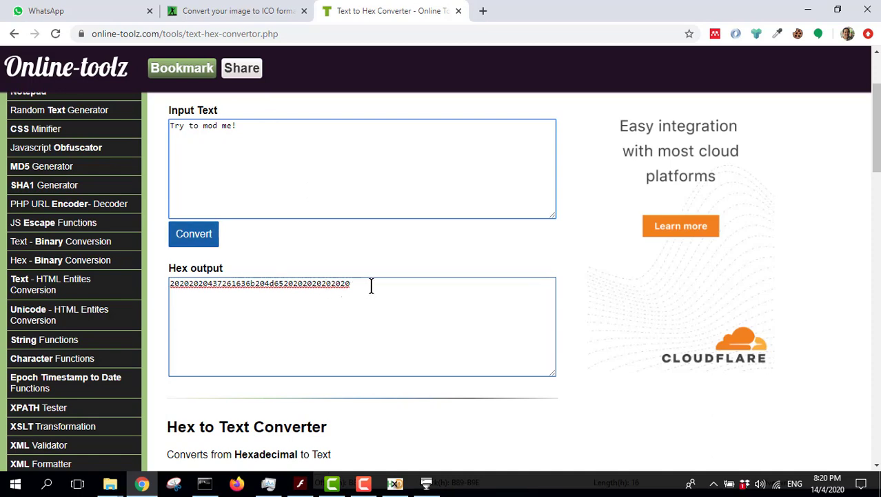
Replace the old hex output by converting "Try to mod me!" padded with eight trailing spaces, and copy the entire result
drag(370, 285, 76, 313)
key(ctrl+x)
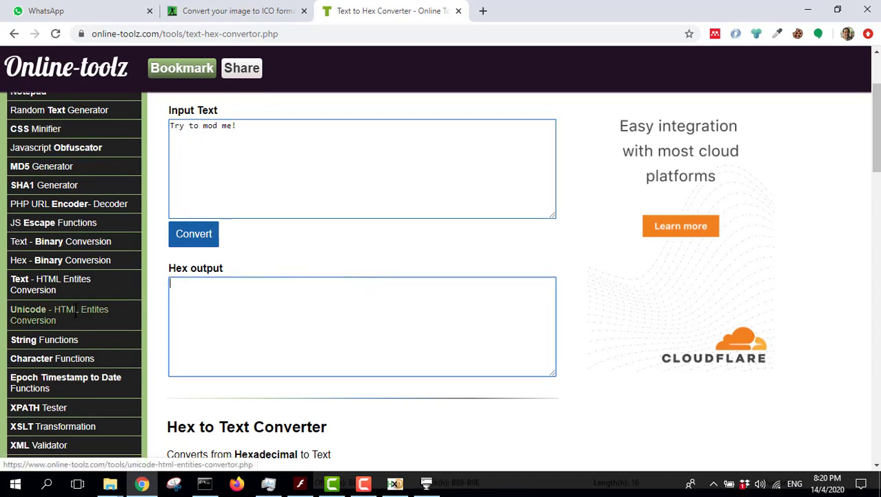
click(194, 236)
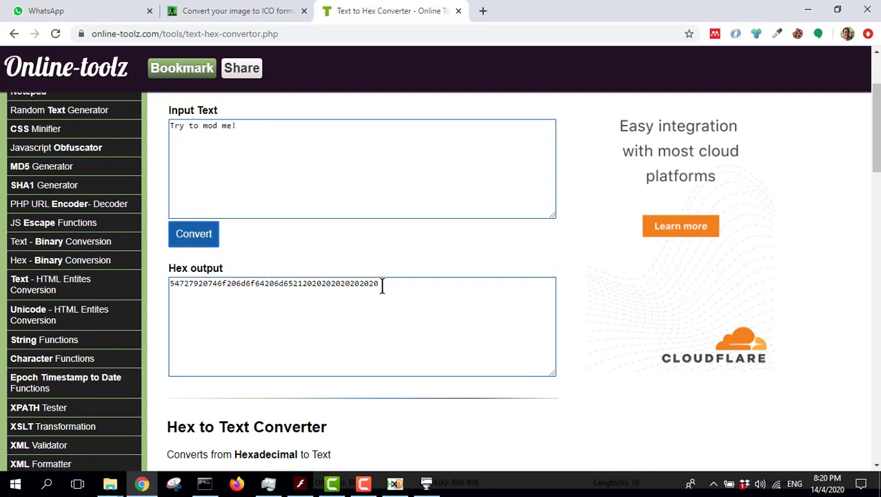
drag(381, 286, 167, 288)
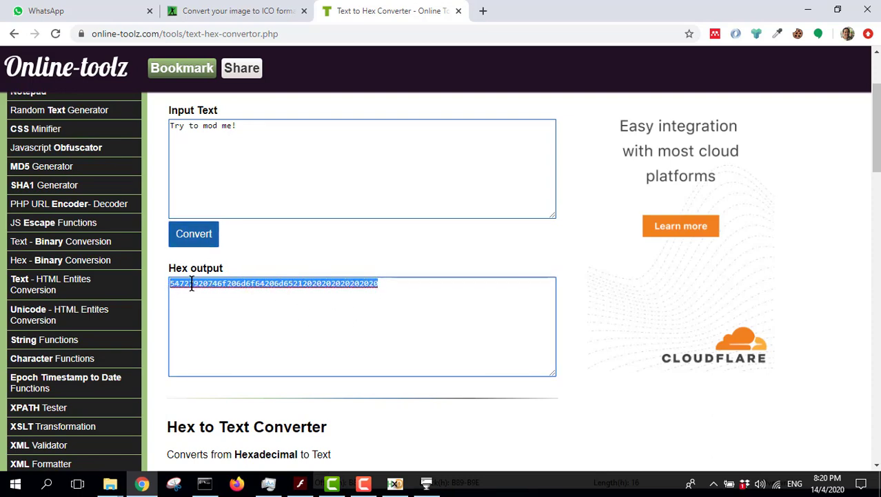
right_click(192, 286)
click(221, 365)
Fill the selected "Use SmartCheck to reg!" bytes in HxD with the copied "Try to mod me!" hex, closing the running crackme before applying
click(395, 485)
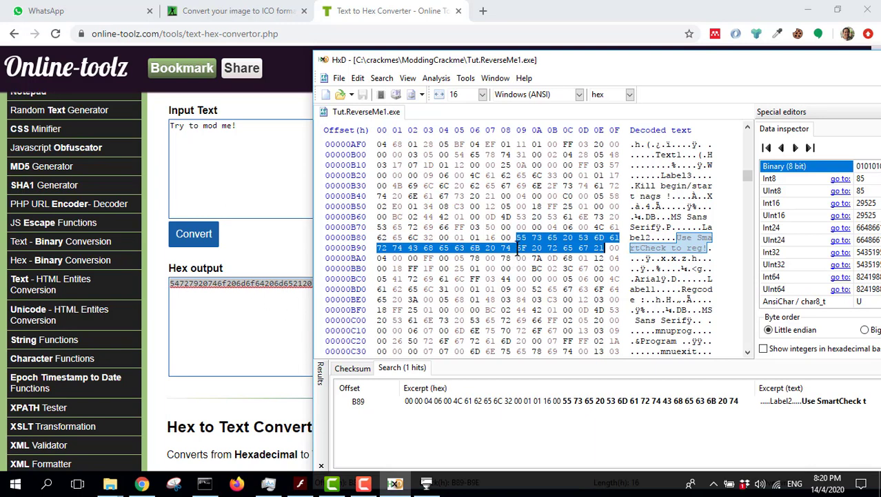
right_click(525, 237)
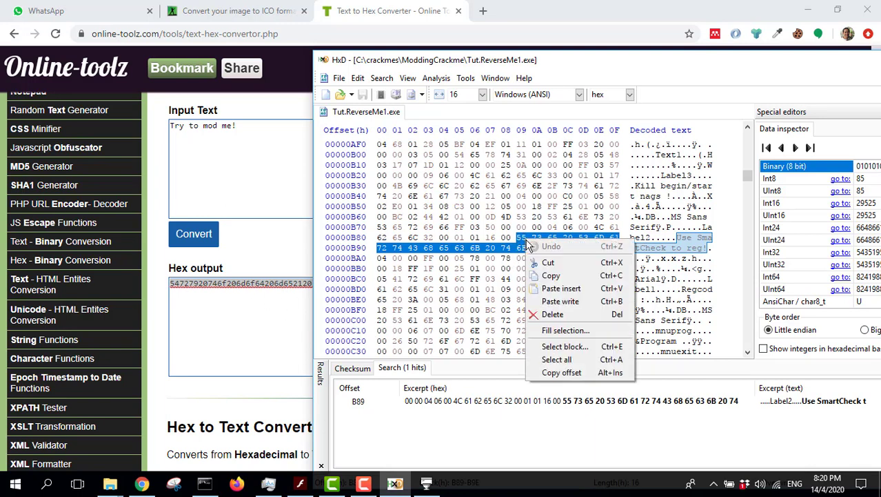
click(566, 330)
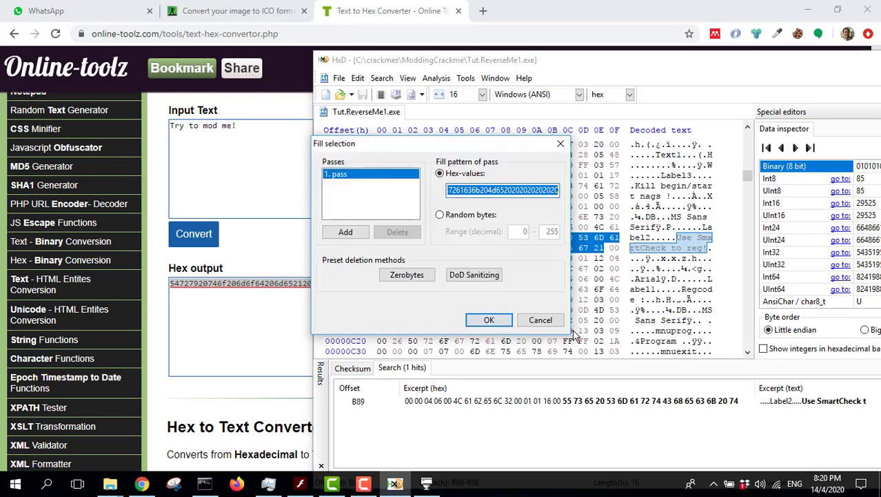
key(BackSpace)
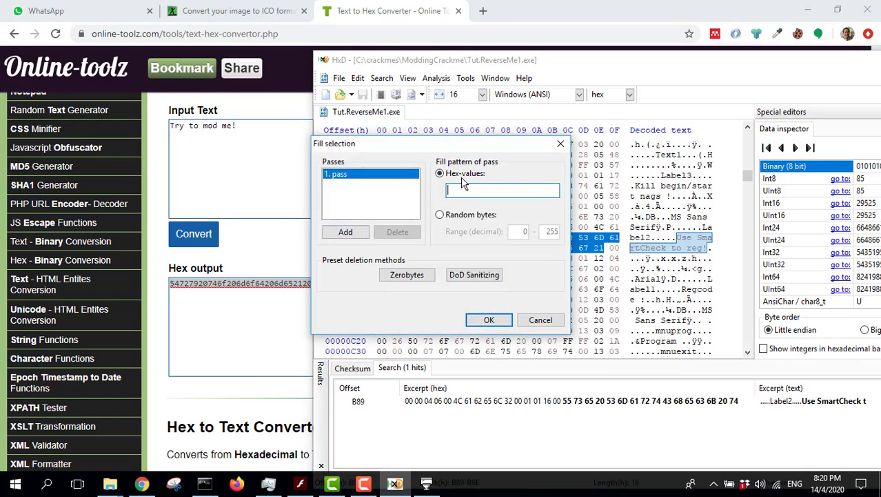
key(ctrl+v)
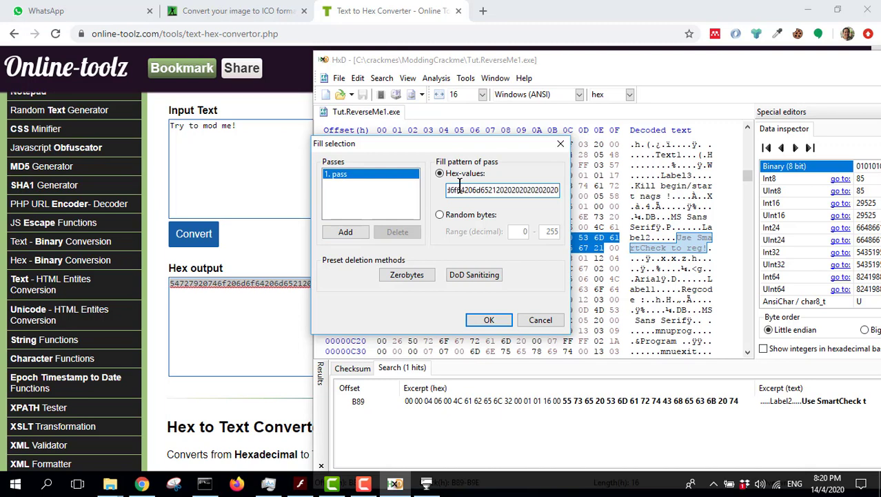
click(427, 484)
click(160, 44)
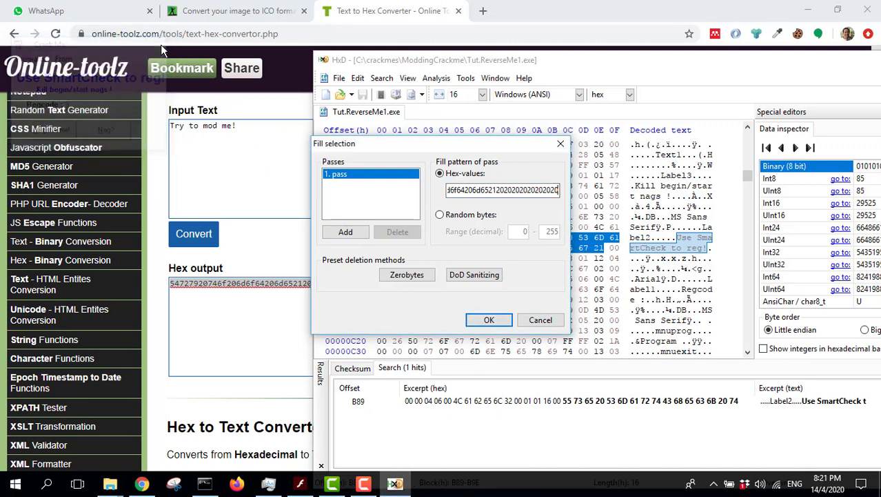
click(490, 322)
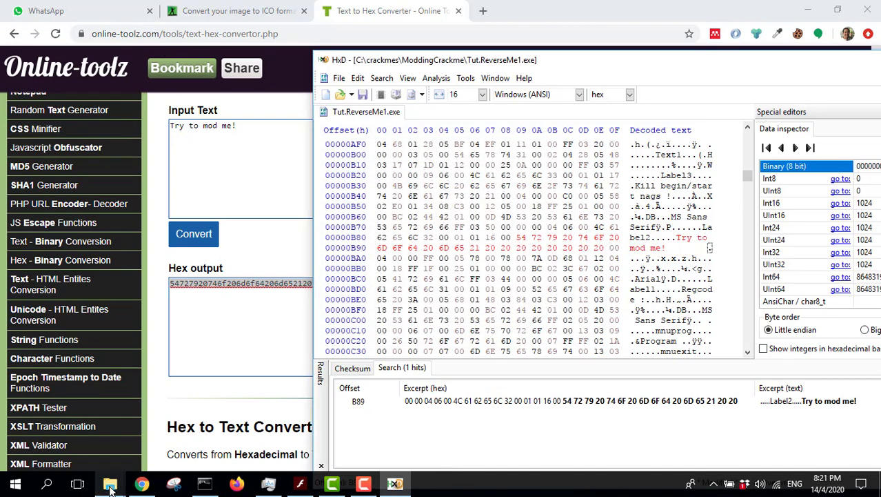
Try to run Tut.ReverseMe1.exe from the ModdingCrackme folder in File Explorer
mouse_move(110, 488)
click(96, 436)
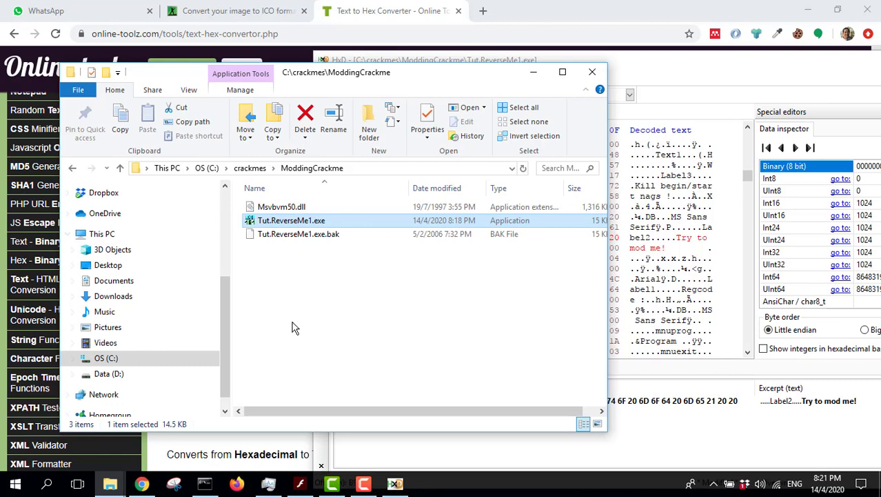
click(319, 222)
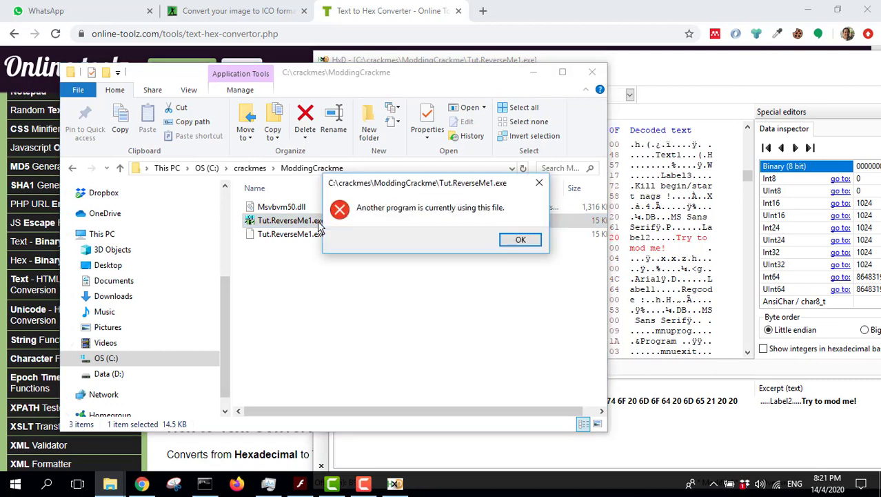
click(514, 240)
Save the modified Tut.ReverseMe1.exe in HxD, then relaunch it from the ModdingCrackme folder and dismiss its startup message
click(710, 71)
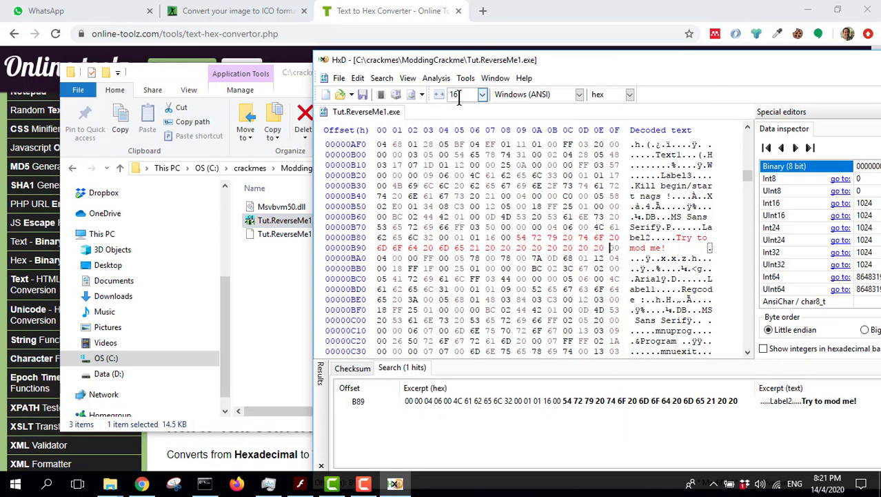
click(364, 97)
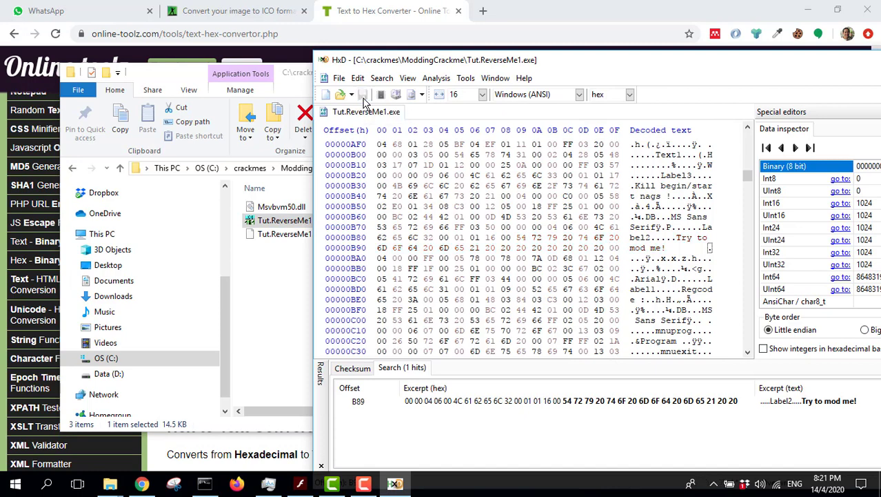
click(274, 294)
double_click(315, 220)
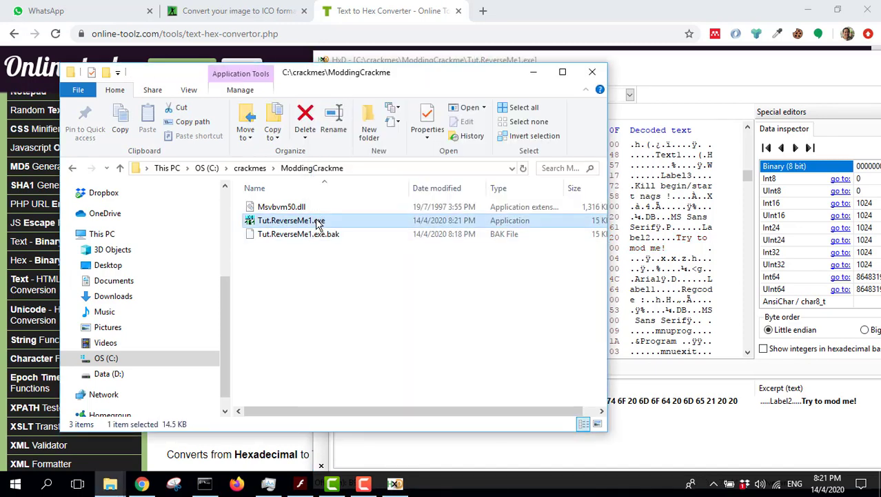
click(476, 286)
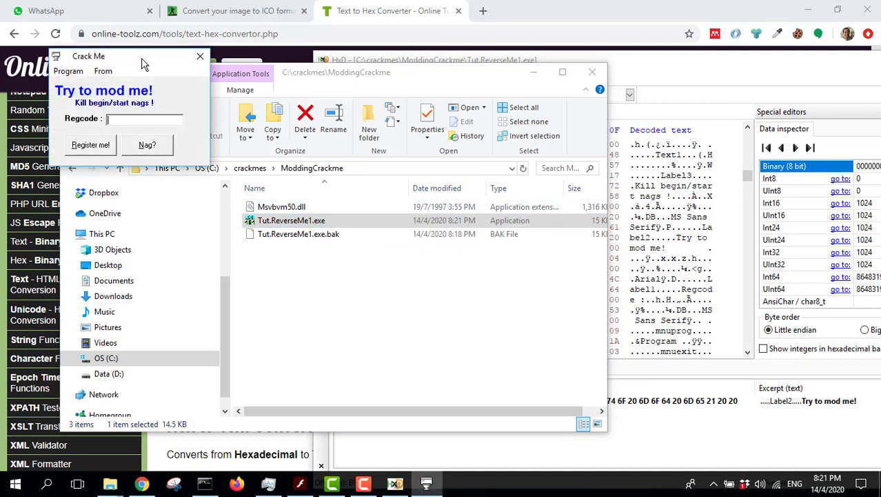
Open the crackme's From message box and position it over the crackme window, clear of the hex editor
drag(142, 60, 319, 170)
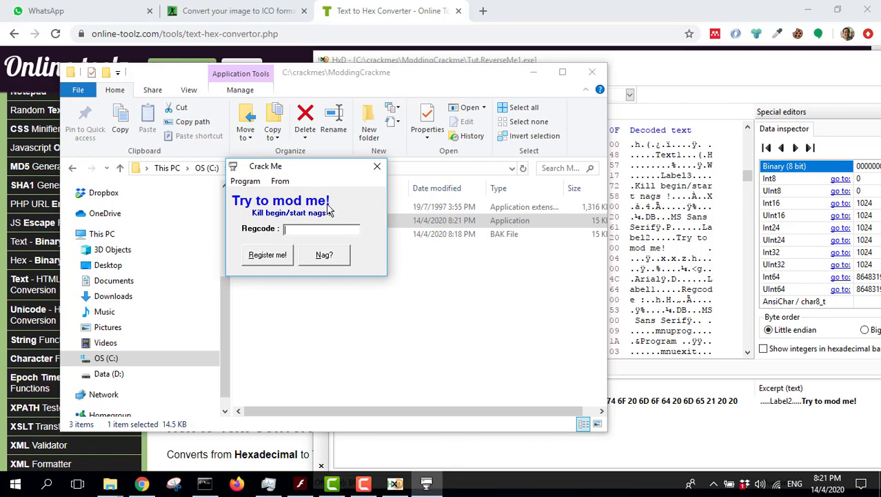
click(282, 184)
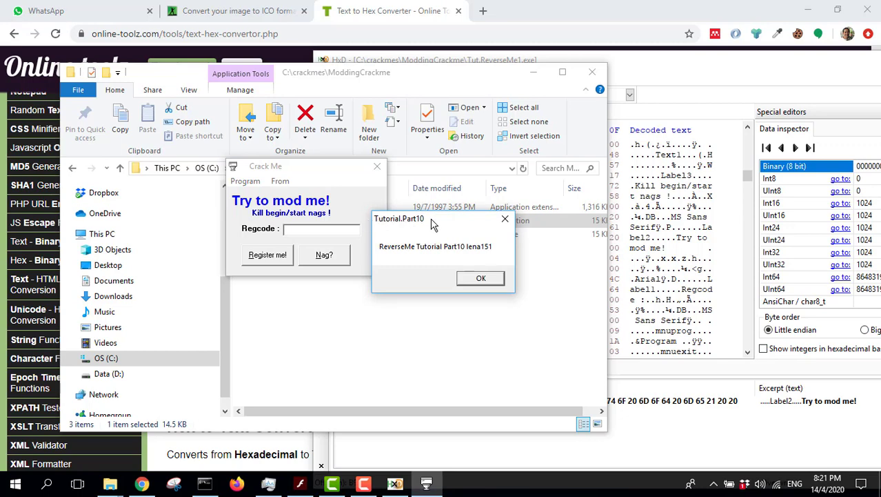
drag(430, 220, 223, 210)
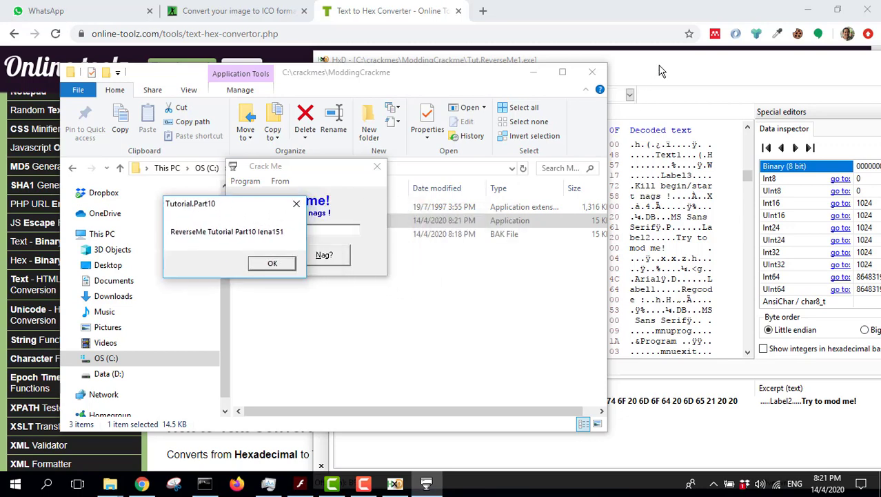
Search the whole file in HxD in all directions for every occurrence of the text string "Tutorial.Part10"
click(630, 95)
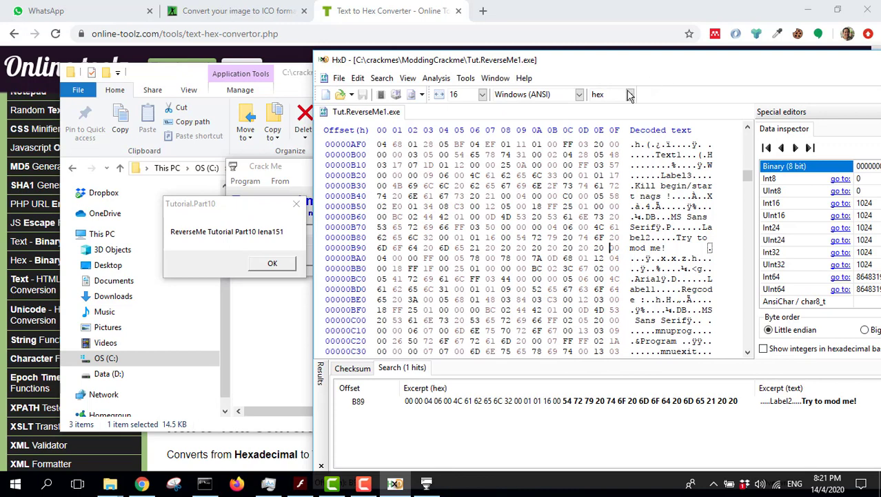
click(379, 79)
click(398, 94)
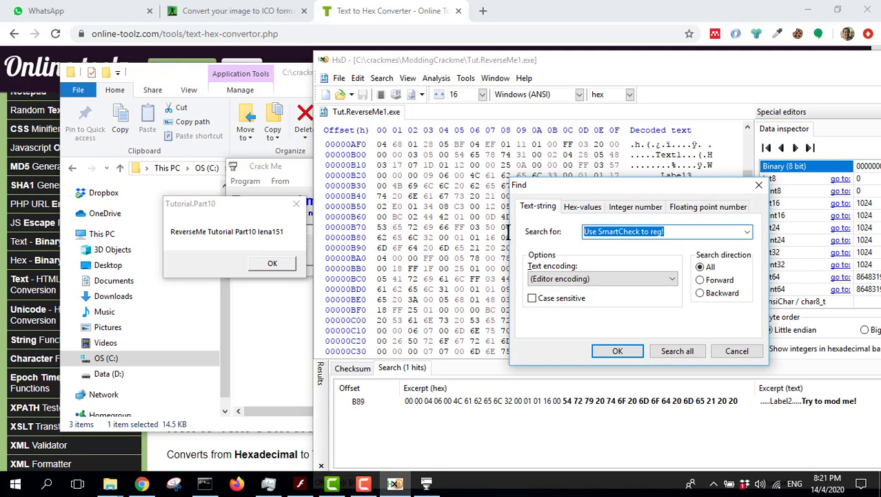
key(Down)
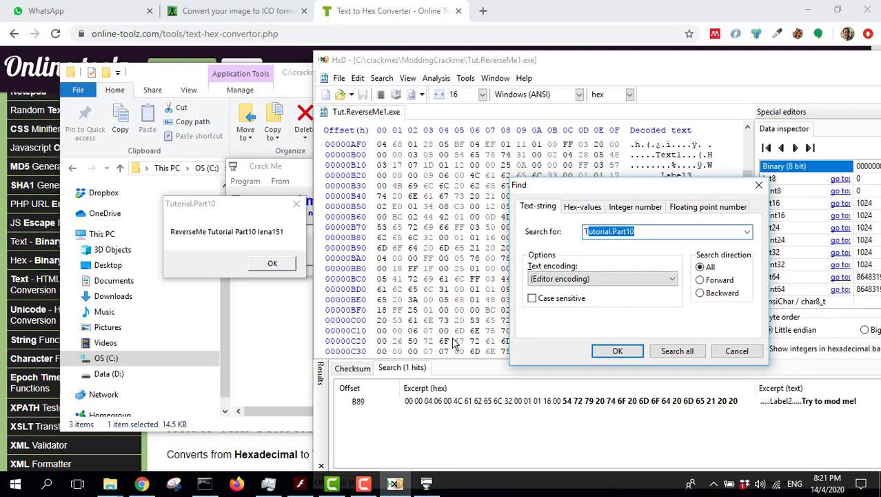
click(642, 233)
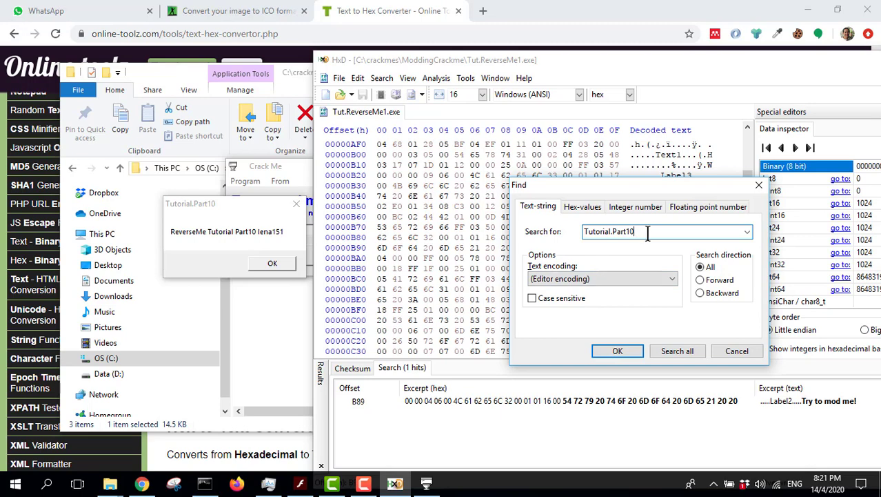
key(Down)
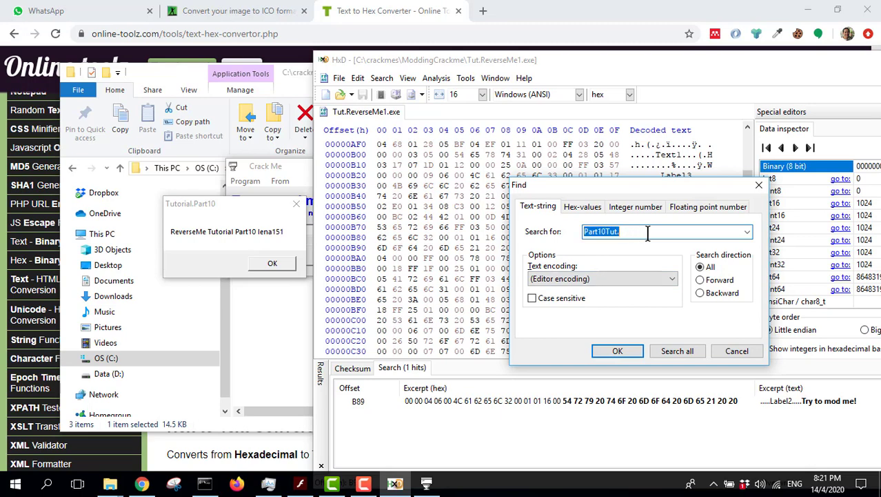
key(Up)
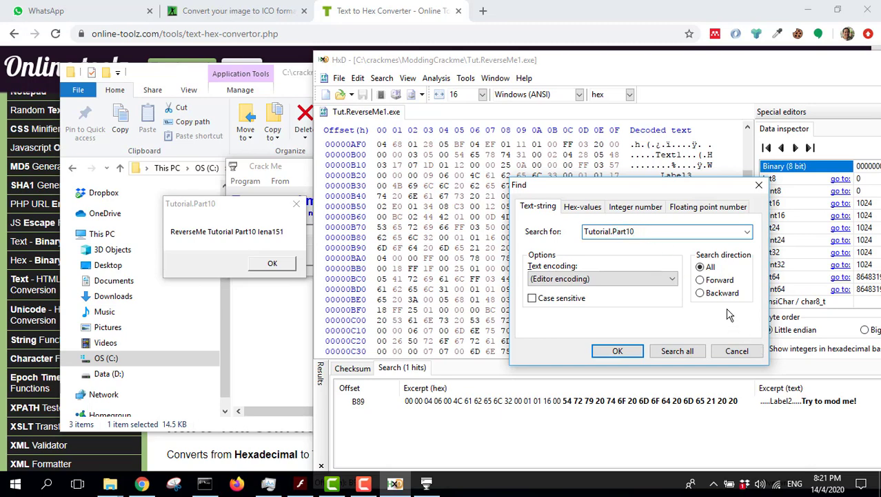
click(677, 351)
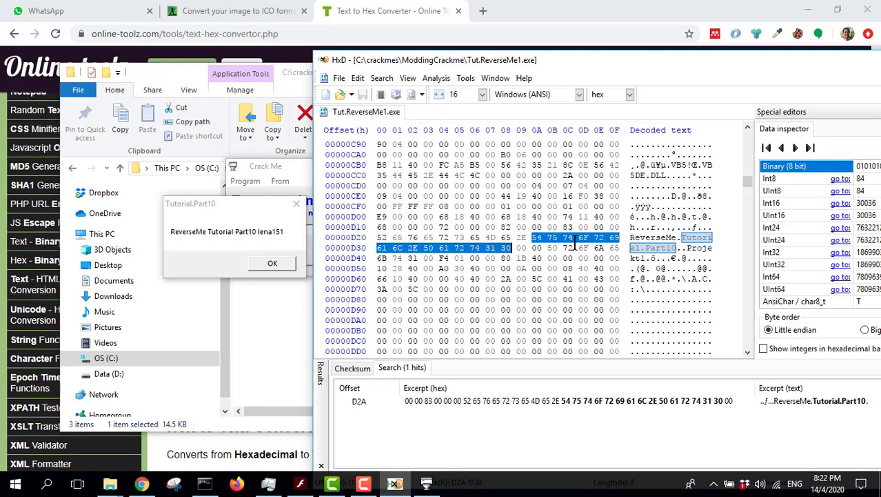
Switch to the Text to Hex Converter in Chrome and replace its input text with "Mod me" padded with trailing spaces
click(153, 488)
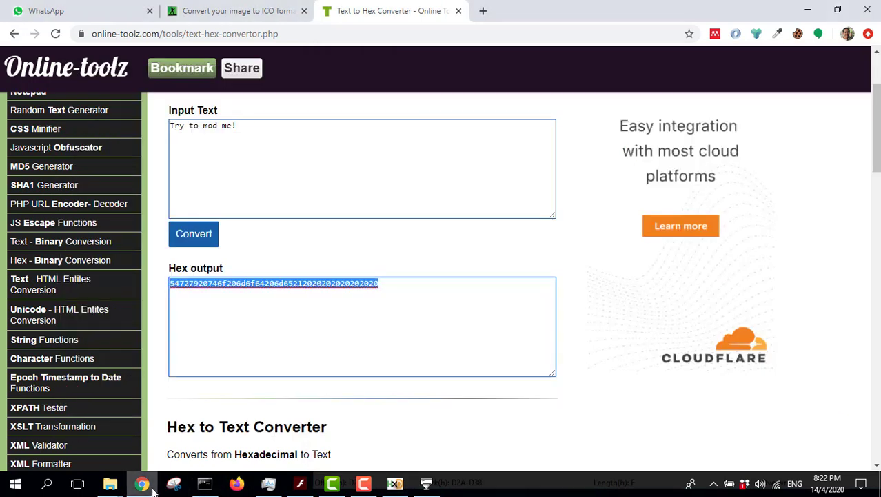
drag(263, 126, 69, 125)
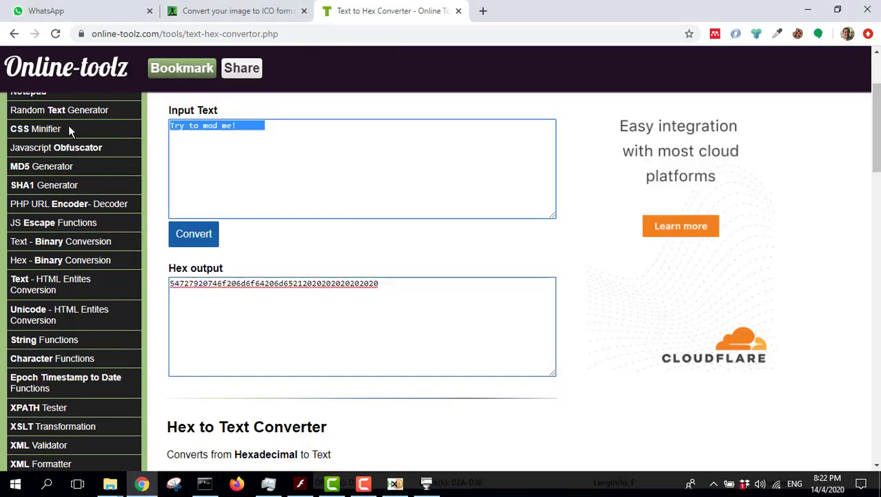
text(Mo)
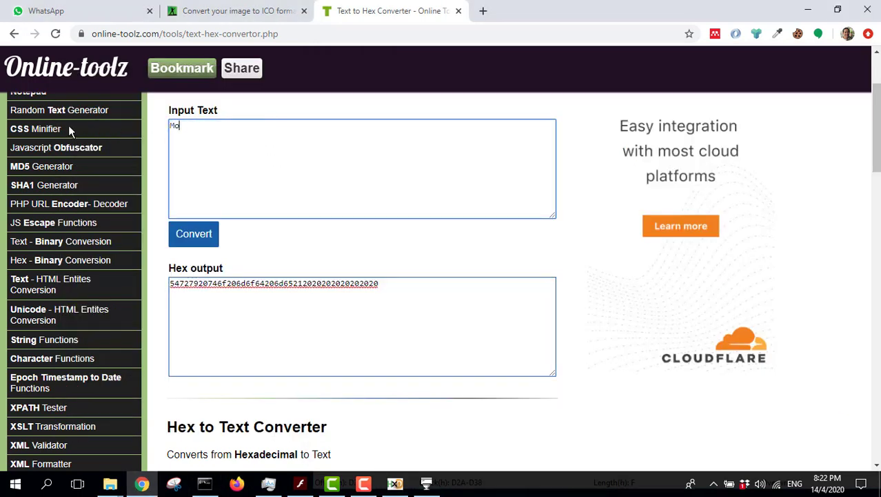
text(d me)
key(Left)
key(Left)
key(Left)
key(Left)
key(Left)
key(Left)
key(Right)
key(Right)
key(Right)
key(Right)
key(Right)
key(Right)
Convert the padded "Mod me" text to hex and copy the entire output
click(202, 240)
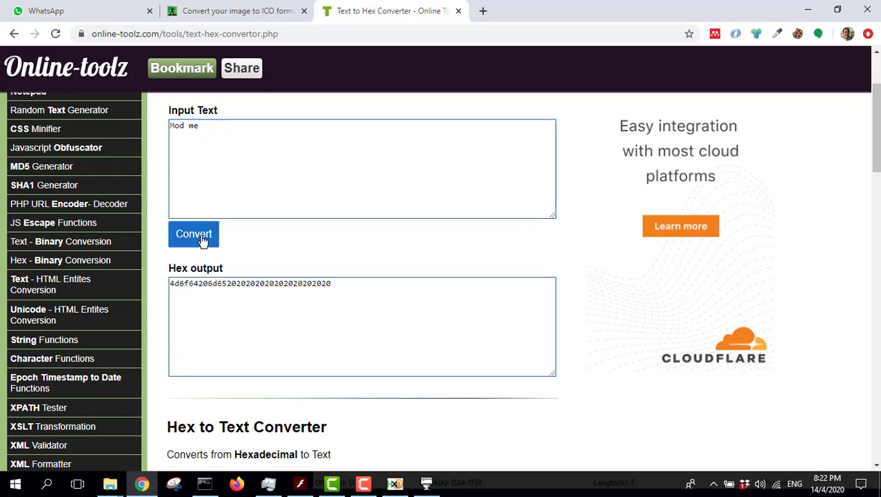
drag(339, 281, 150, 287)
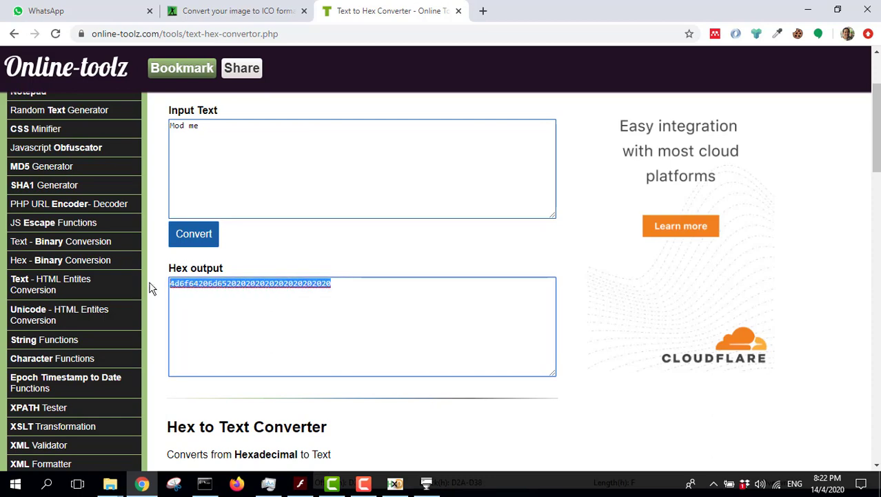
right_click(212, 289)
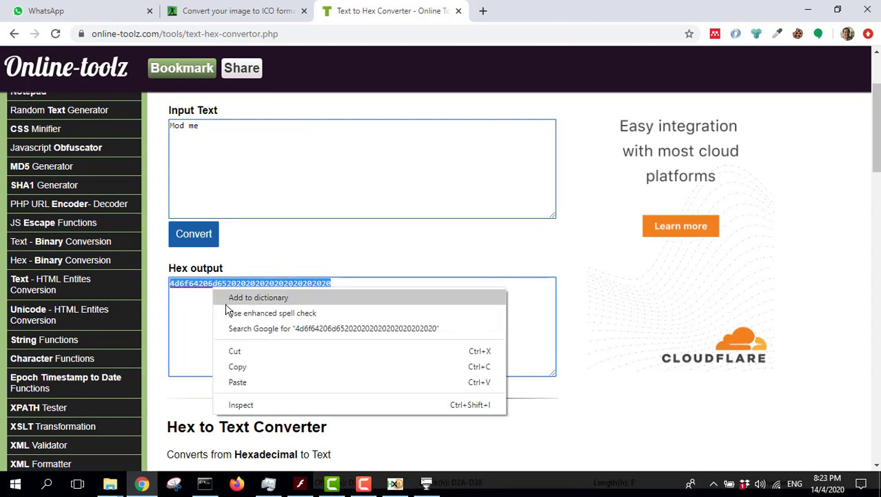
click(237, 366)
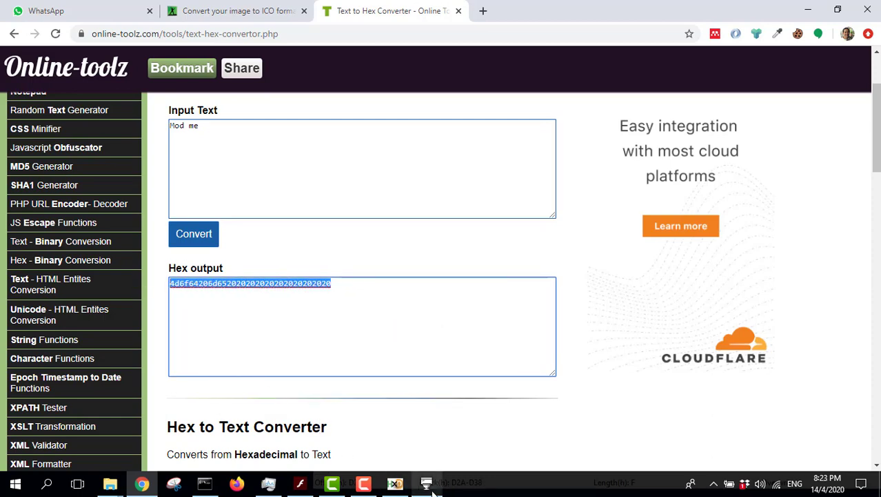
Switch to HxD and set the copied "Mod me" hex as the fill pattern for the selected "Tutorial.Part10" bytes
click(399, 483)
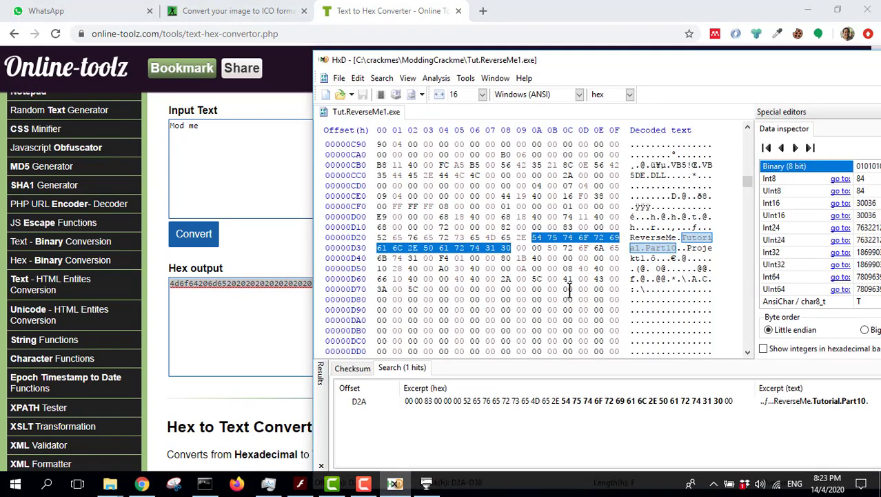
right_click(538, 238)
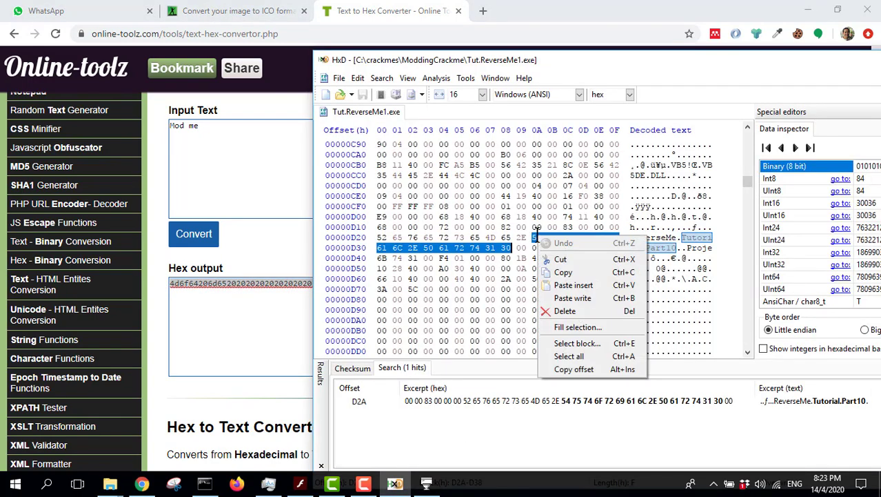
click(580, 327)
key(BackSpace)
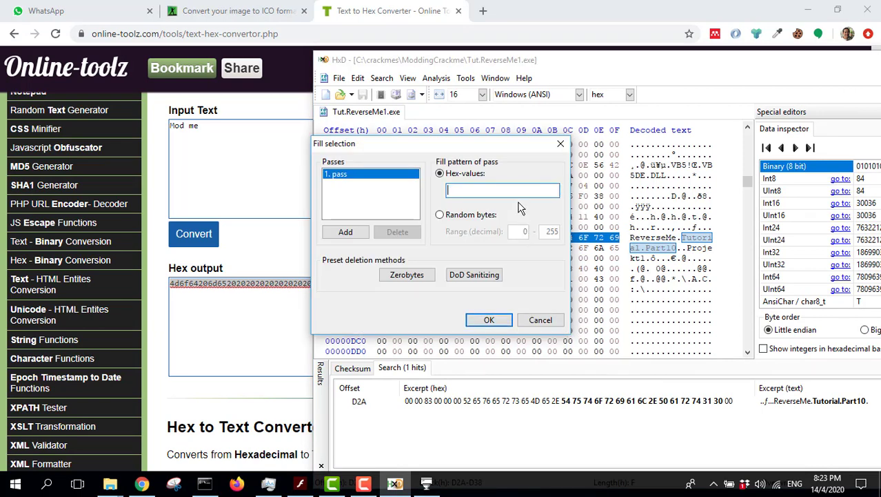
key(ctrl+v)
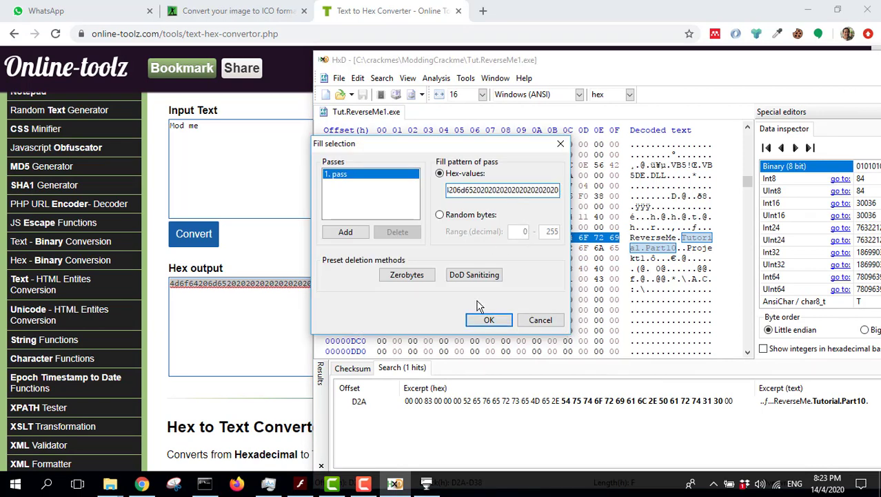
Close the running crackme with its message box, then apply the fill to the selected bytes and save the executable
click(426, 482)
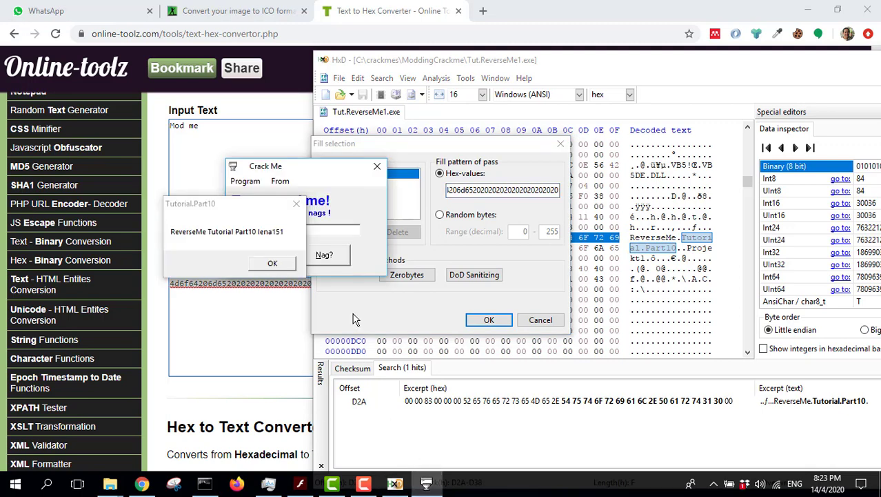
click(273, 263)
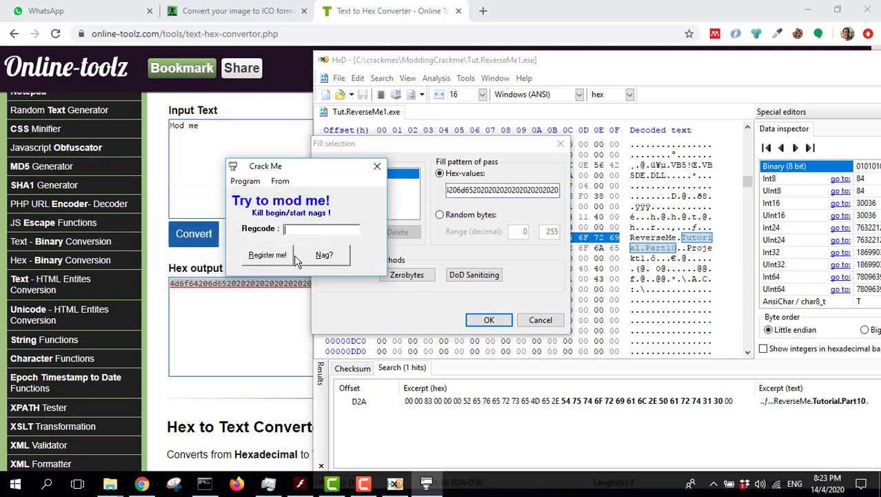
click(378, 166)
click(490, 320)
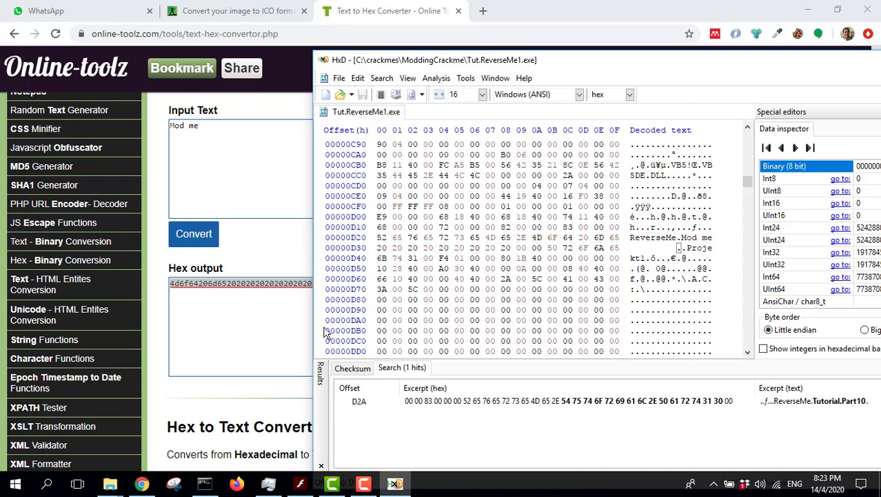
Run Tut.ReverseMe1.exe from the ModdingCrackme folder in File Explorer and dismiss its Nag Screen
click(112, 485)
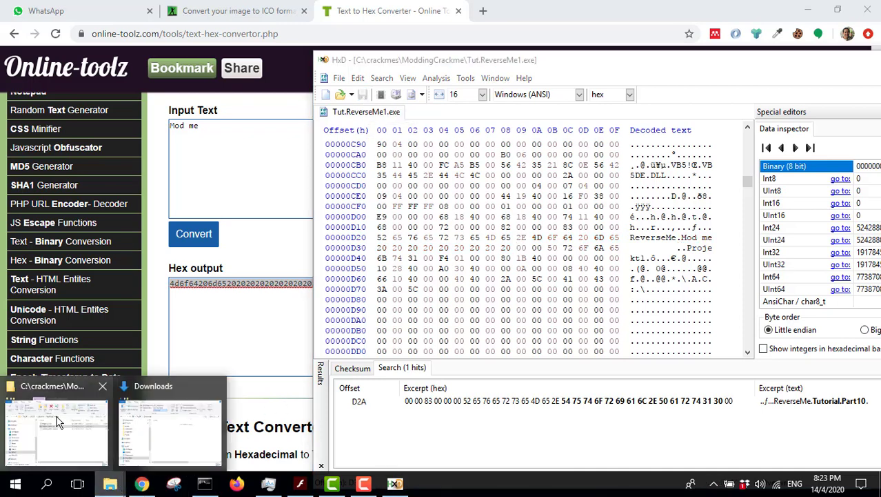
click(56, 416)
double_click(289, 226)
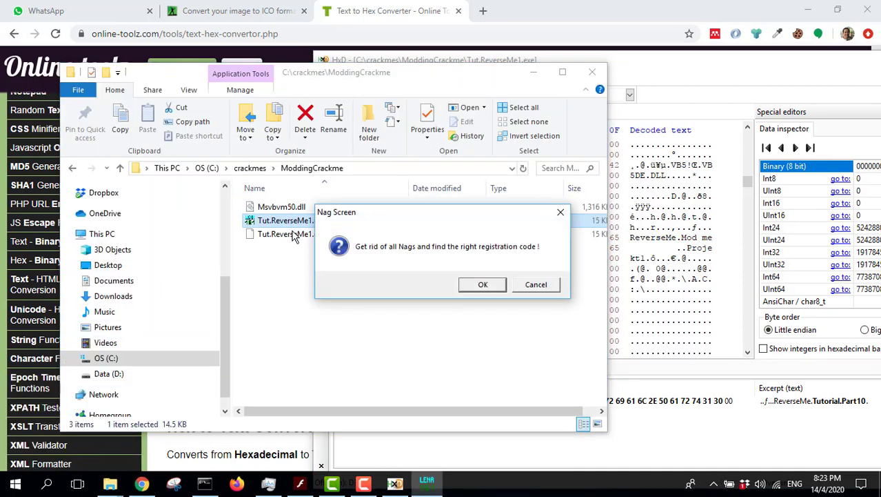
click(474, 286)
Open the crackme's From message box and place it just below the crackme window, clear of the hex editor
click(103, 73)
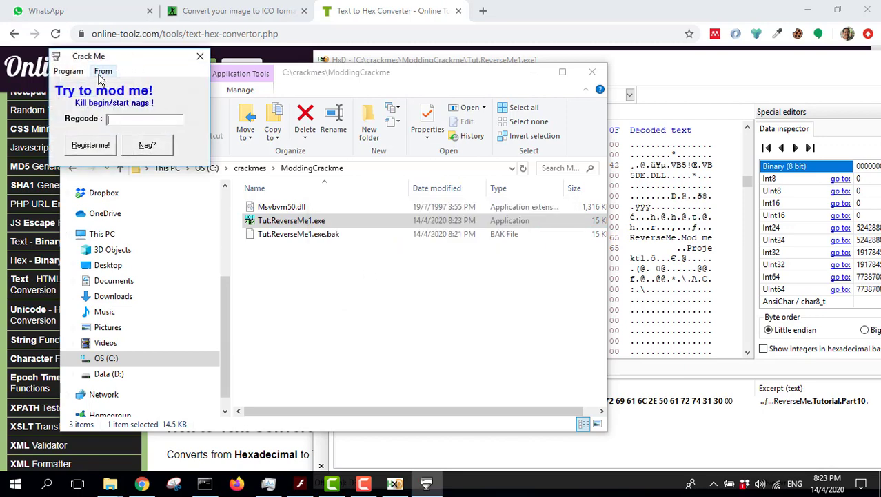
drag(414, 218, 139, 194)
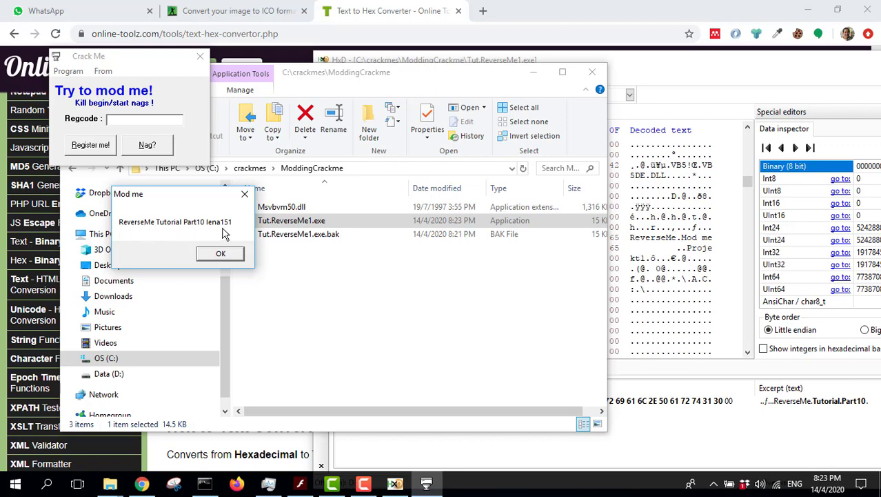
drag(210, 198, 172, 202)
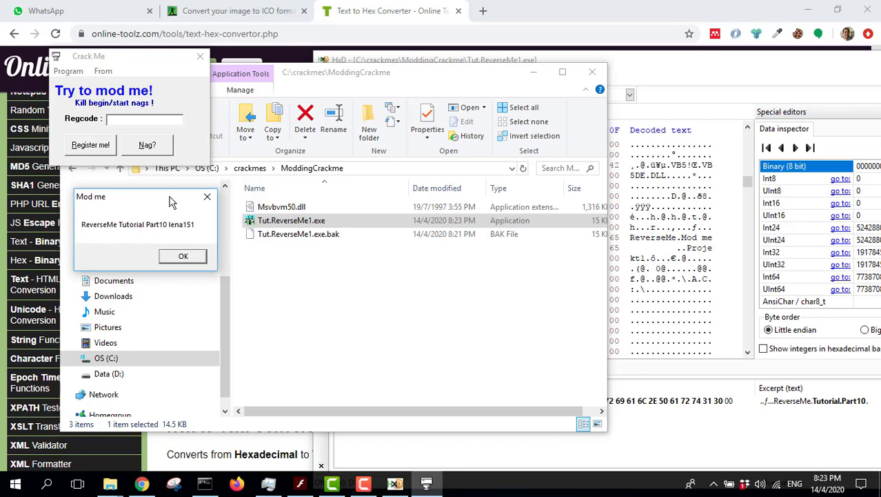
Search the whole file in HxD in all directions for every occurrence of the text string "ReverseMe Tutorial Part10 lena151"
click(649, 69)
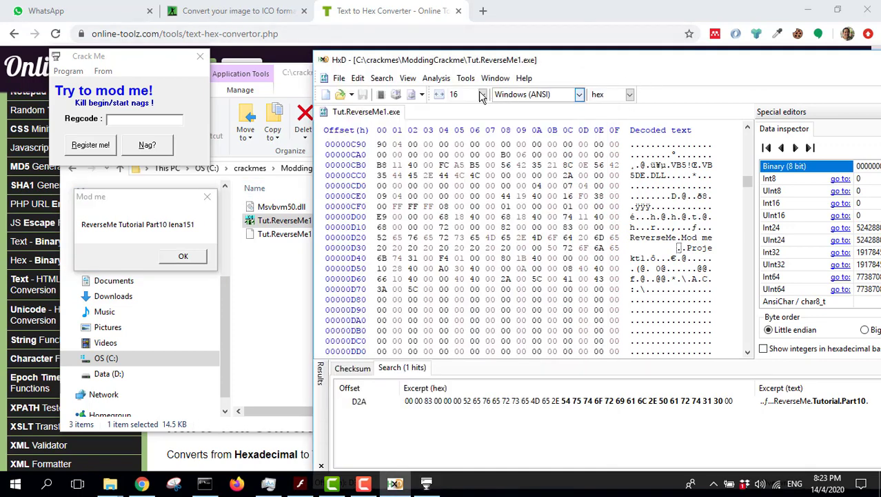
click(383, 80)
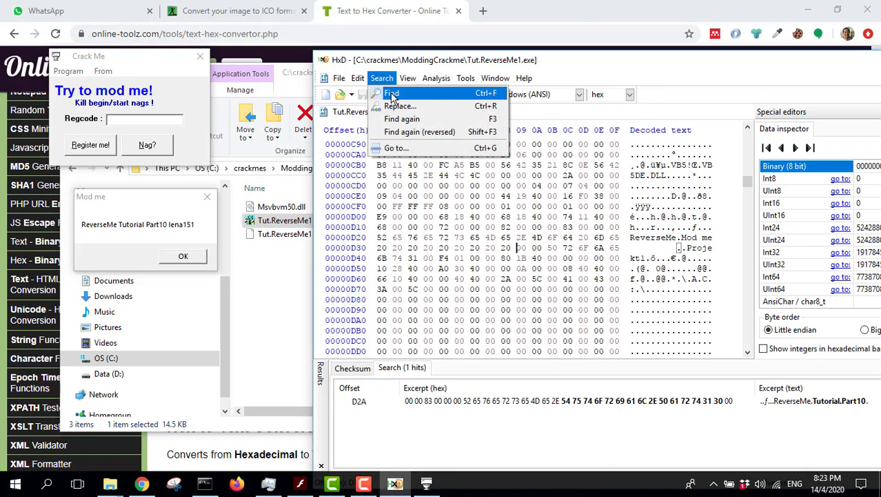
click(392, 94)
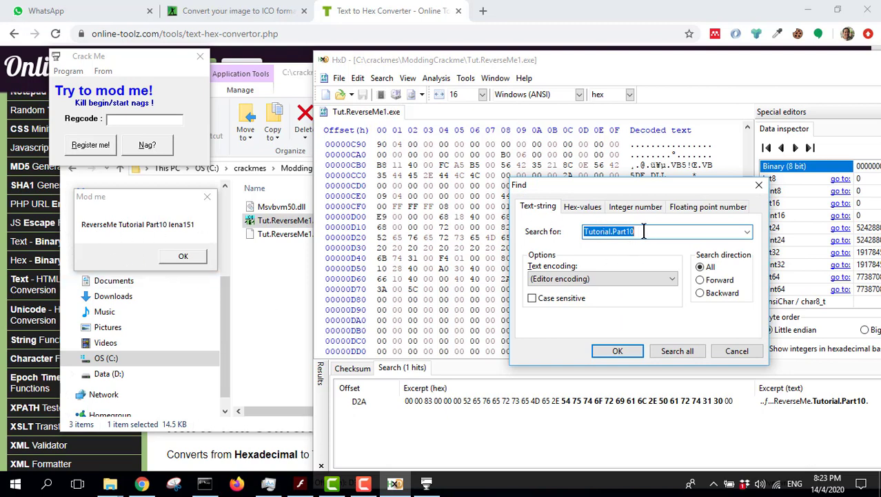
text(R)
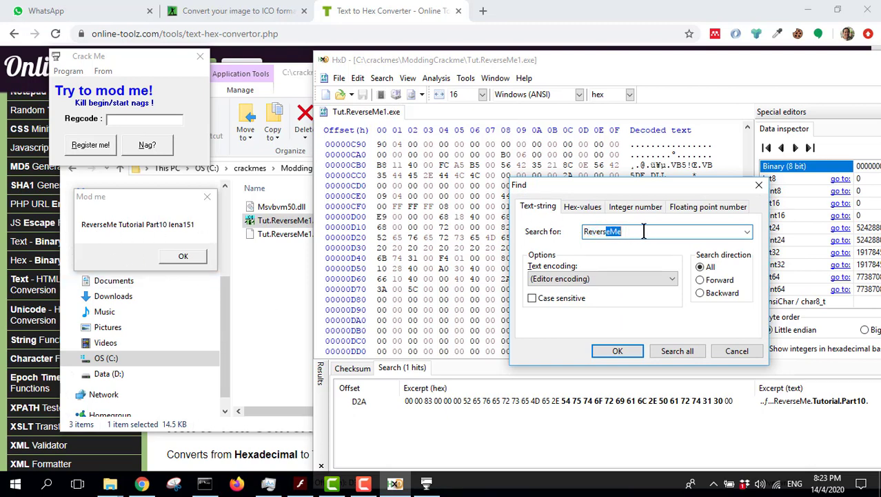
text(everseMe Tutorial)
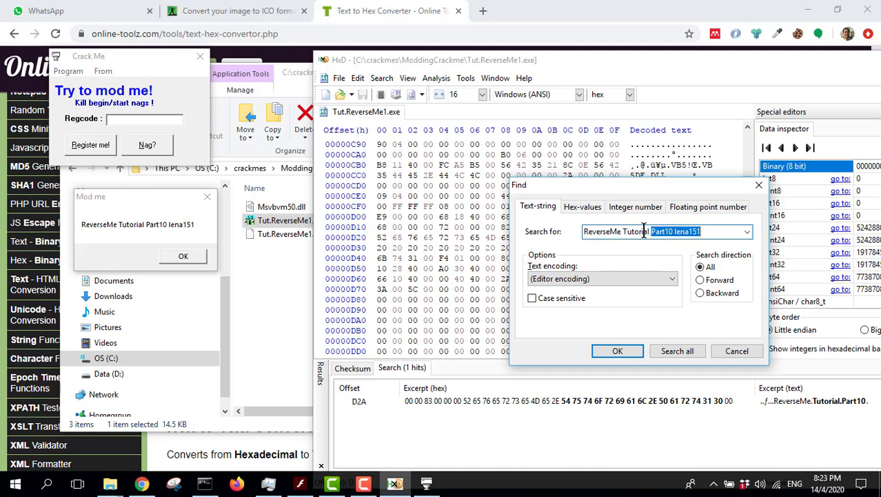
text( Part10 lena151)
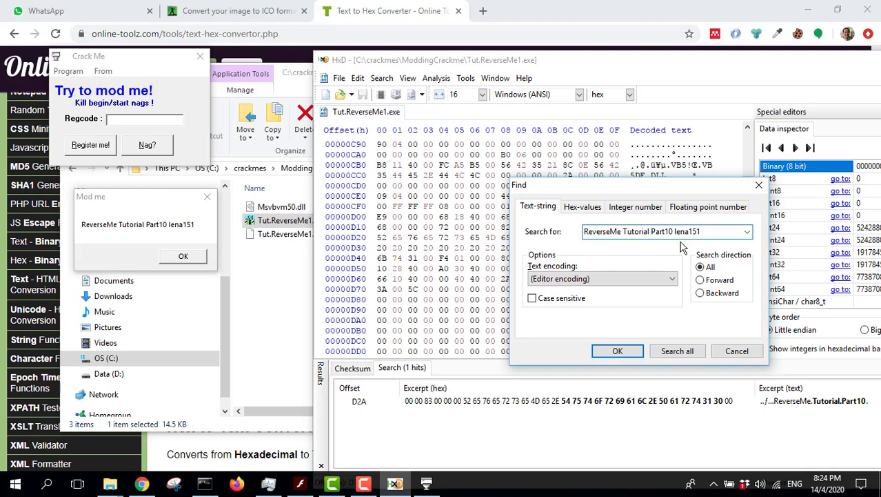
click(678, 350)
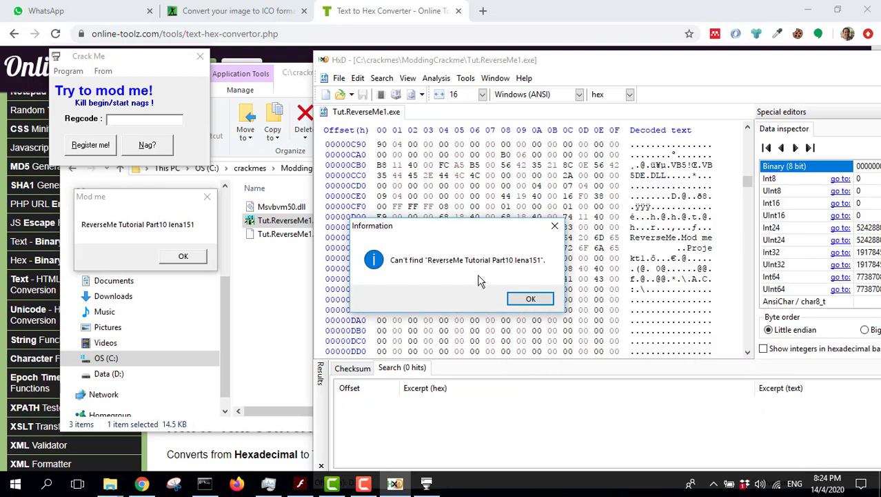
click(530, 299)
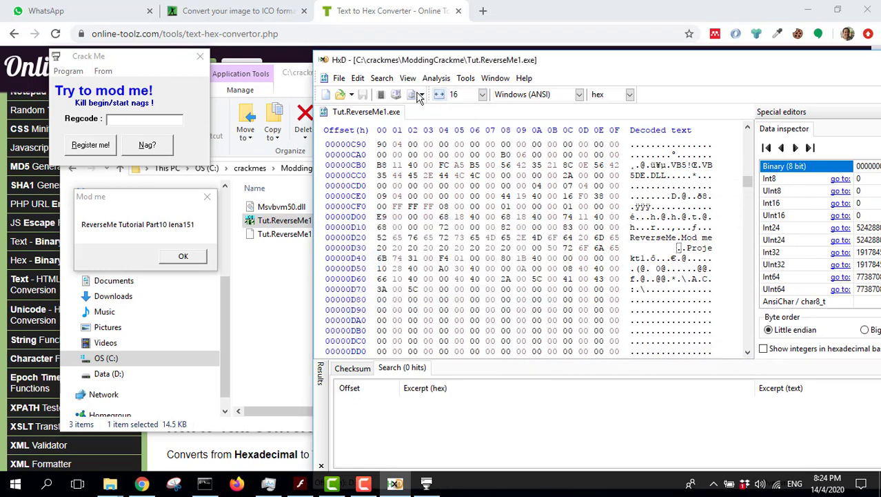
Search the whole file for every occurrence of the shorter text string "ReverseMe Tutorial Part10"
click(381, 78)
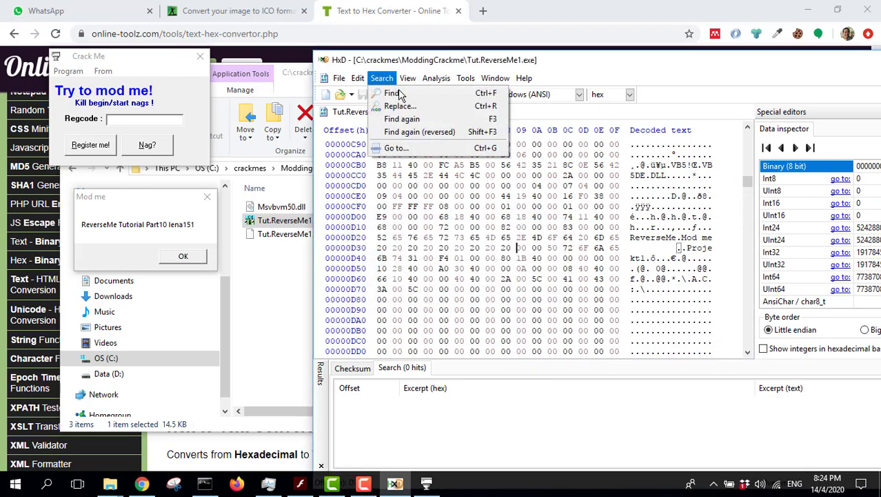
click(403, 92)
click(722, 233)
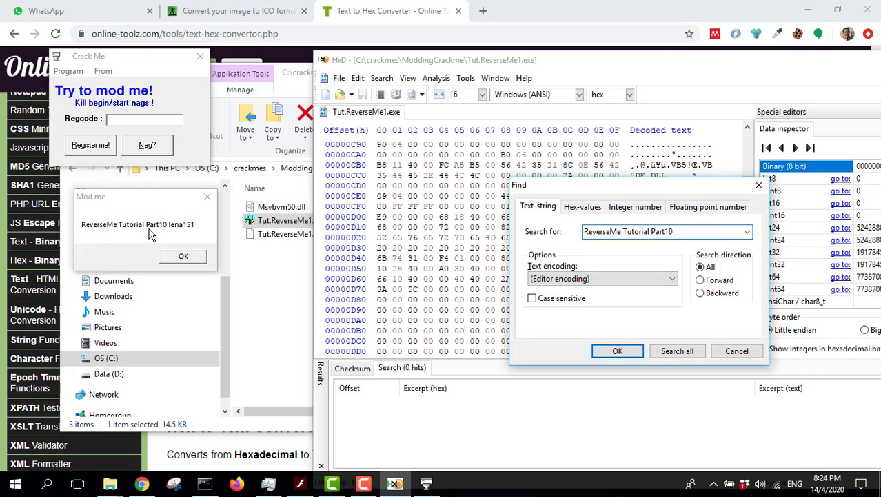
click(695, 355)
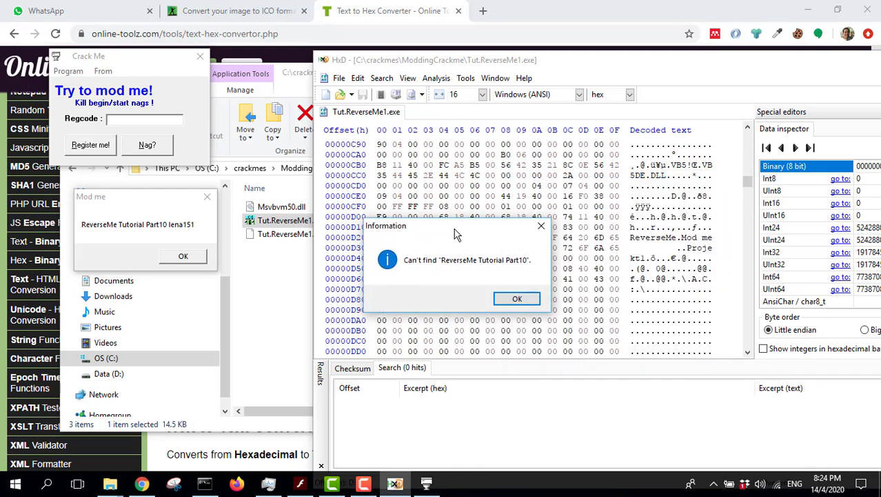
click(514, 296)
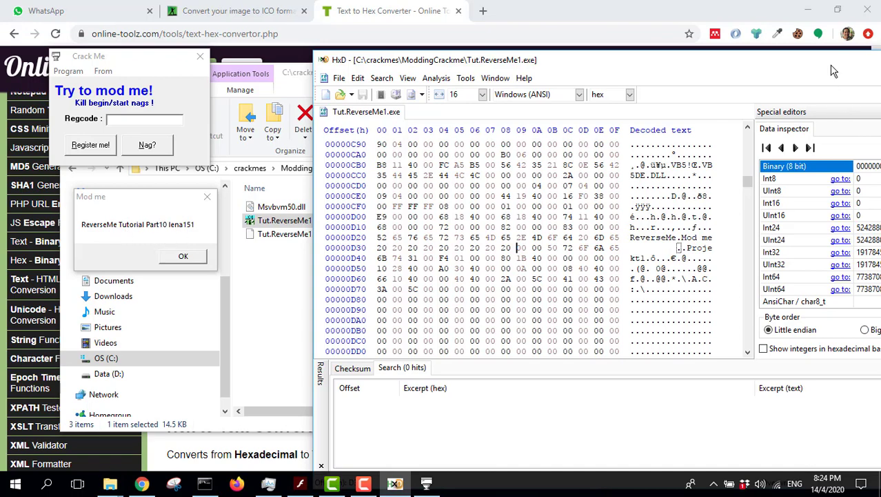
Clear HxD and Chrome off the desktop and load Tut.ReverseMe1.exe into the debugger using the x96dbg.exe shortcut
drag(833, 71, 814, 127)
click(814, 127)
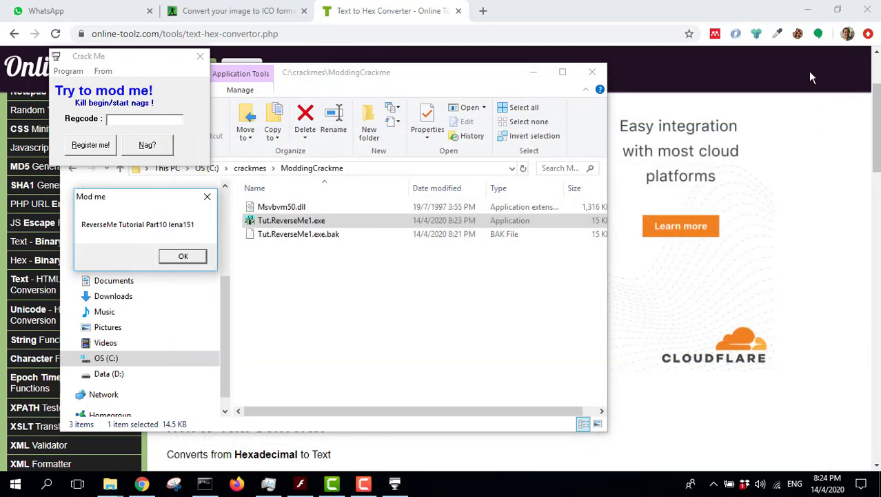
click(808, 11)
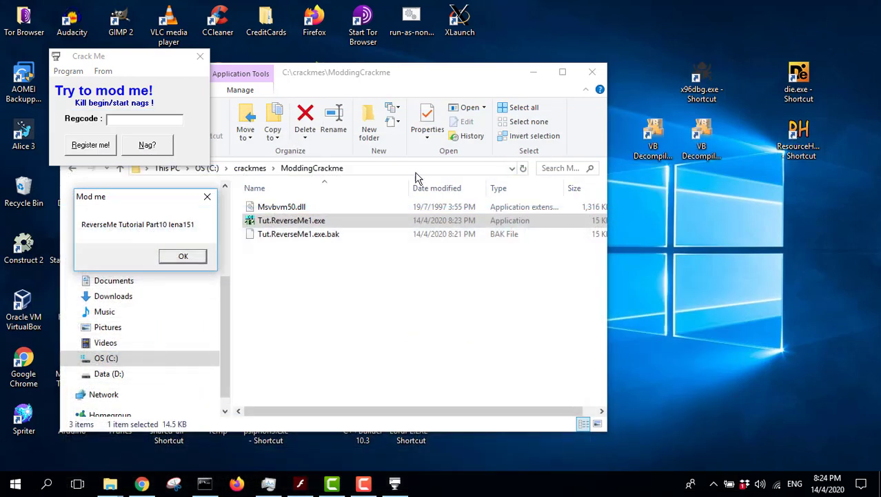
click(707, 80)
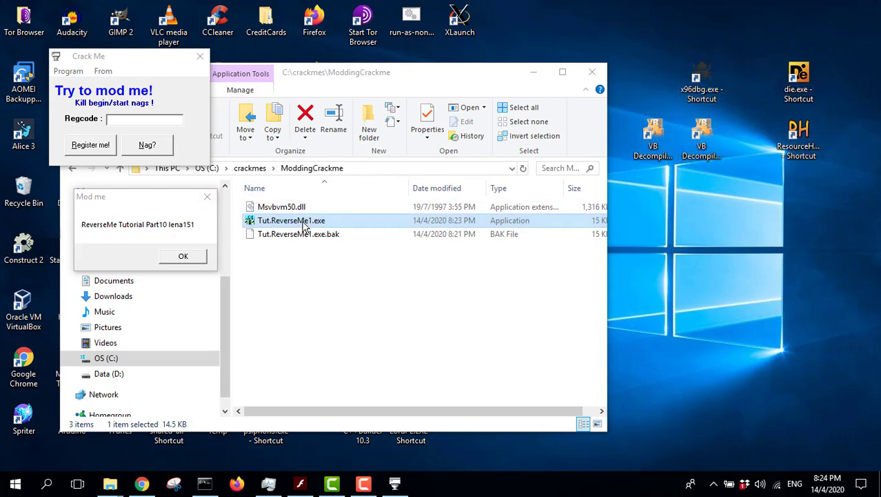
drag(300, 221, 700, 101)
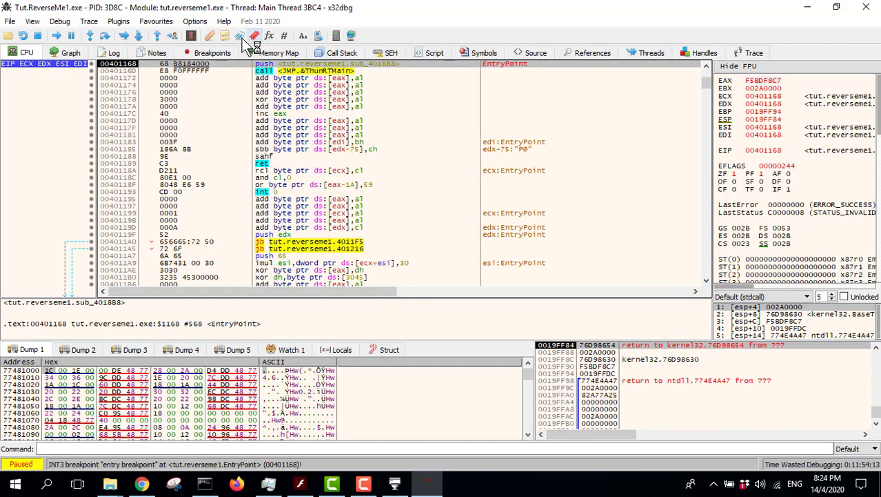
View the debugger's About information with its website and version, then close it
click(224, 22)
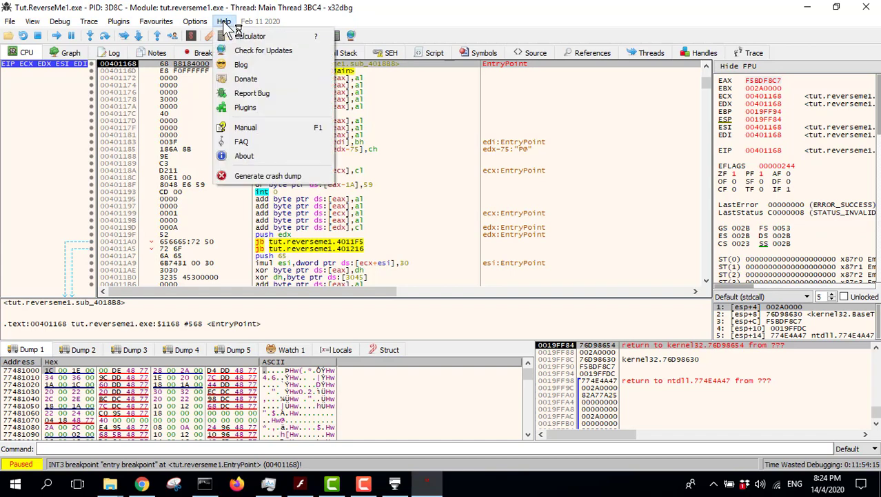
click(242, 156)
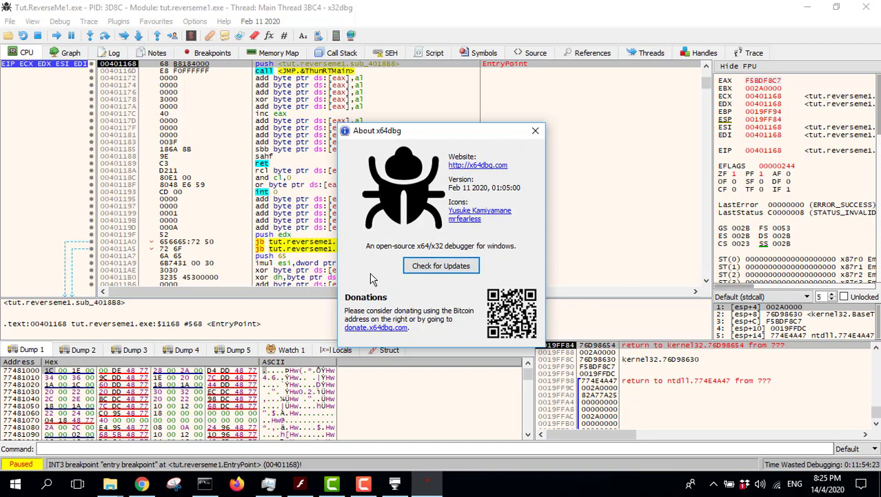
click(536, 131)
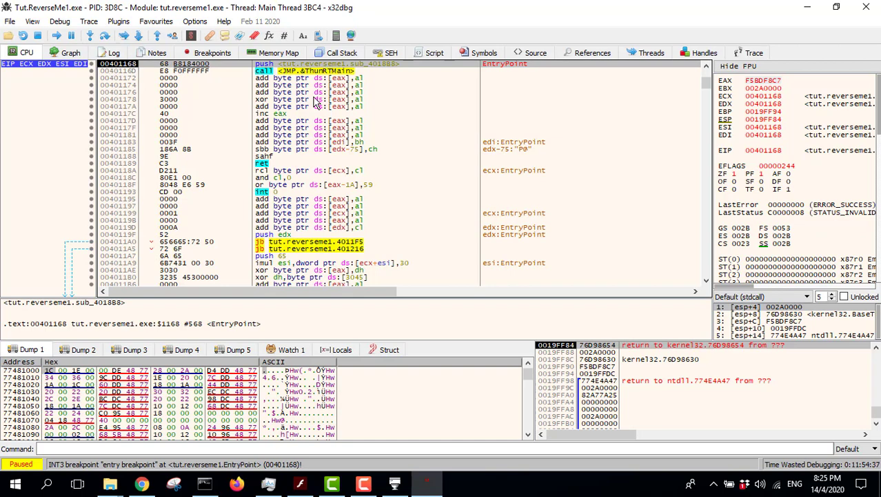
Search the current module for all string references
right_click(508, 113)
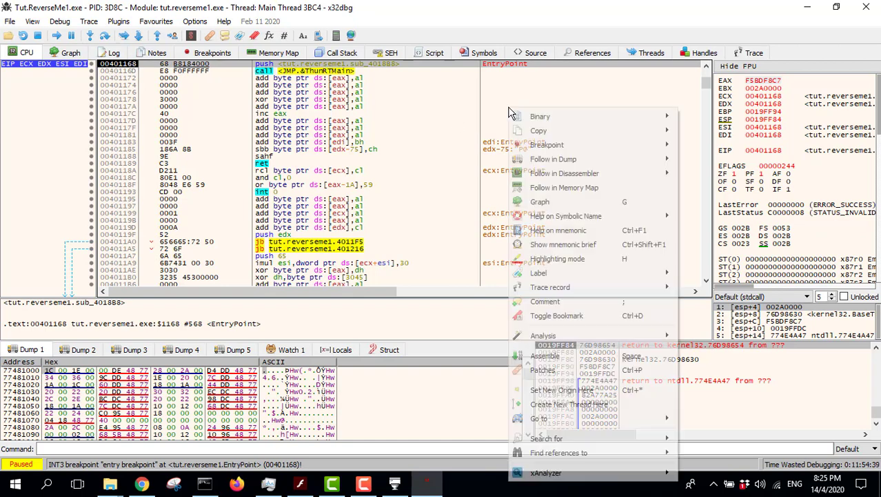
mouse_move(552, 442)
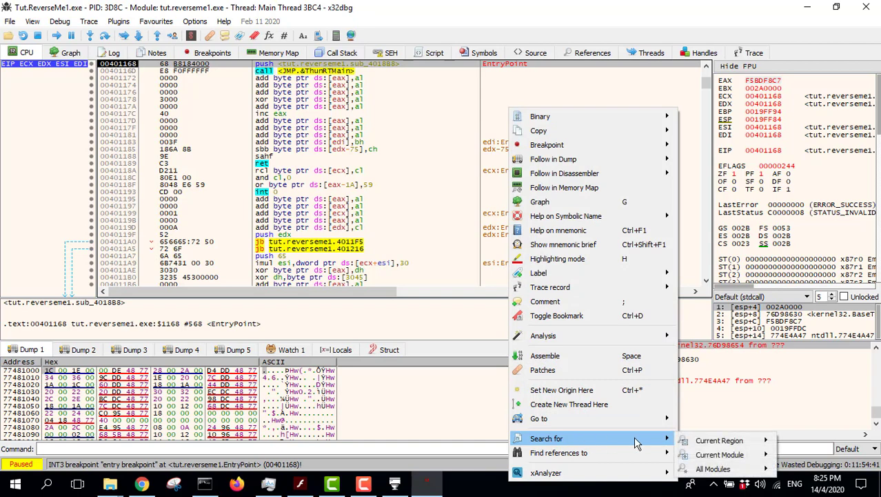
mouse_move(719, 454)
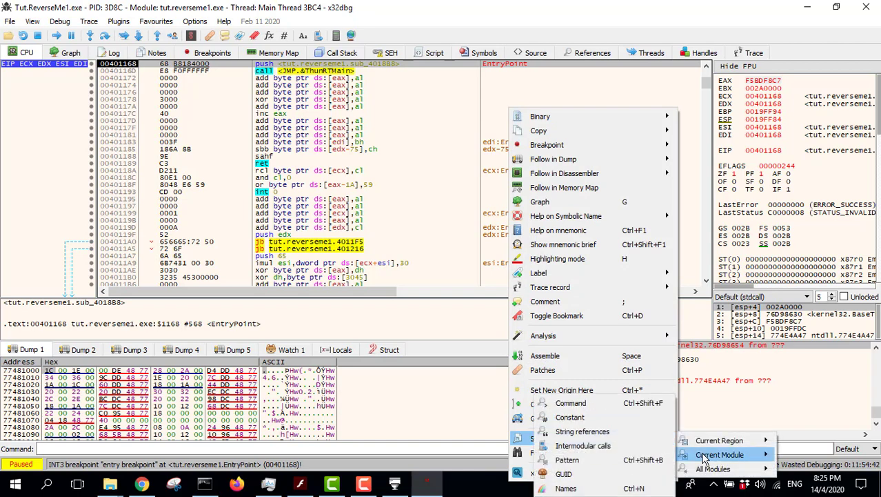
click(612, 431)
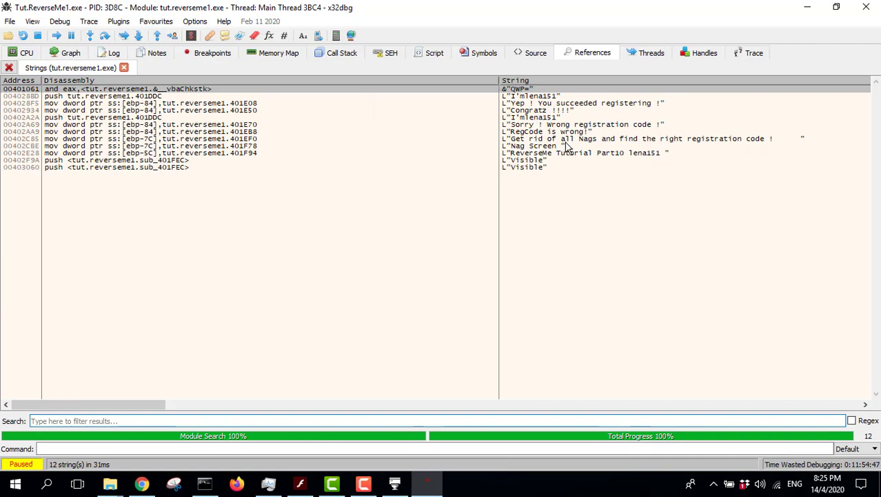
Check the running crackme's message against the string references and go to the code that uses "ReverseMe Tutorial Part10 lena151"
click(403, 489)
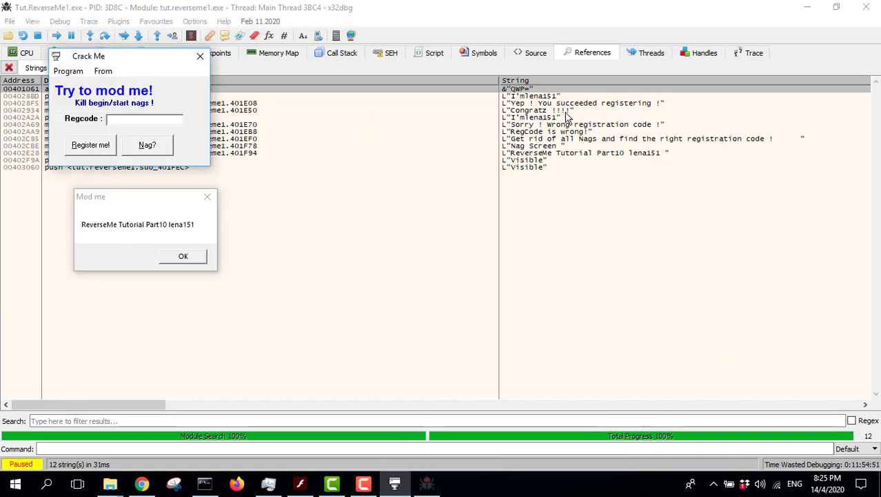
click(553, 153)
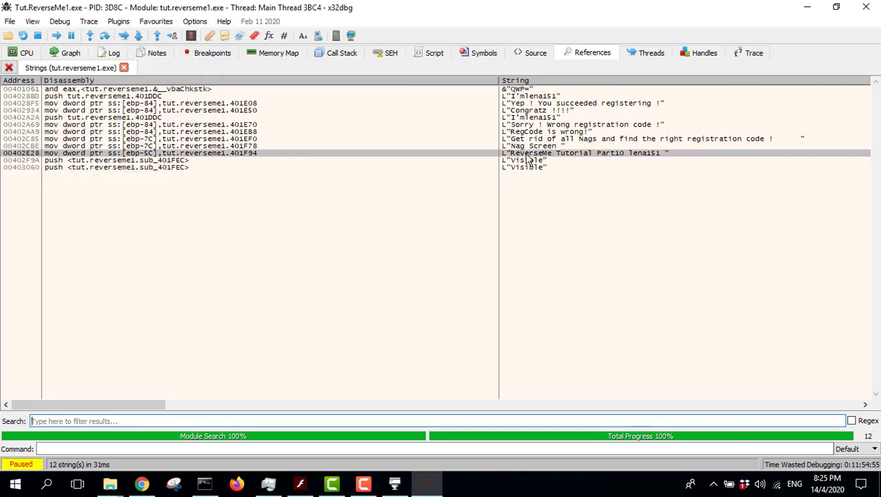
mouse_move(31, 160)
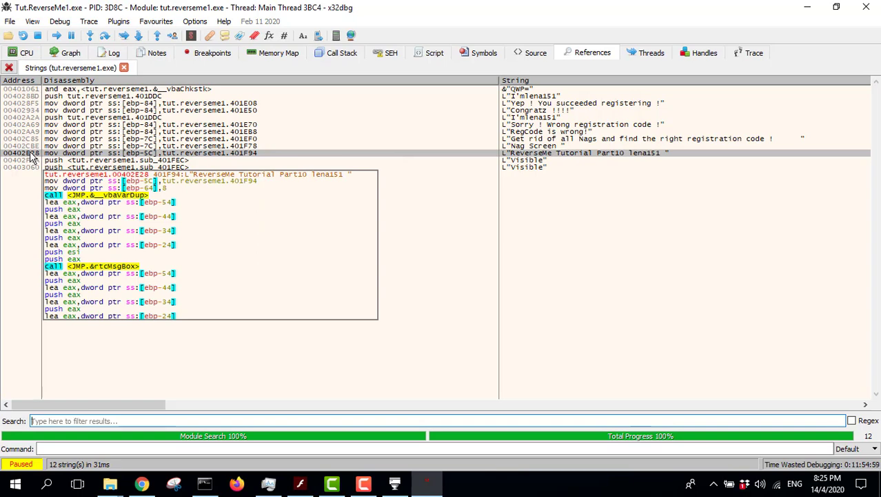
double_click(29, 153)
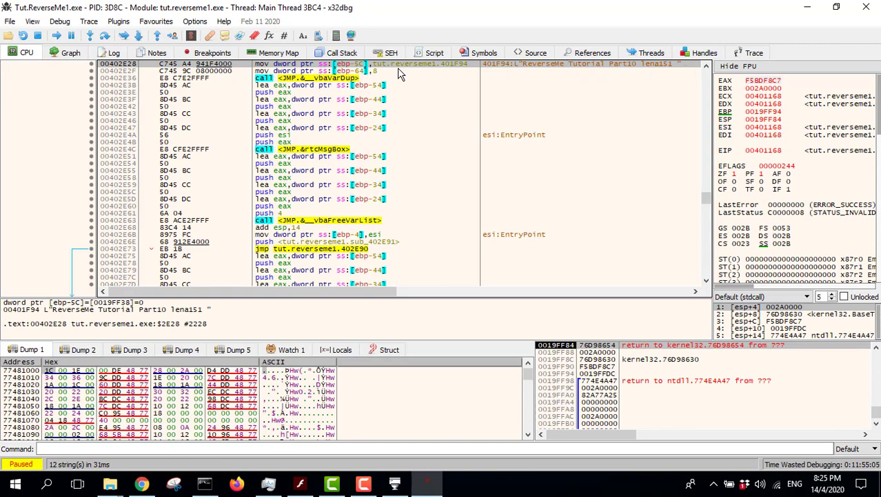
Follow the string address tut.reverseme1.00401F94 from the instruction at 00402E28 in the dump, and enlarge the dump area
mouse_move(398, 71)
mouse_move(436, 70)
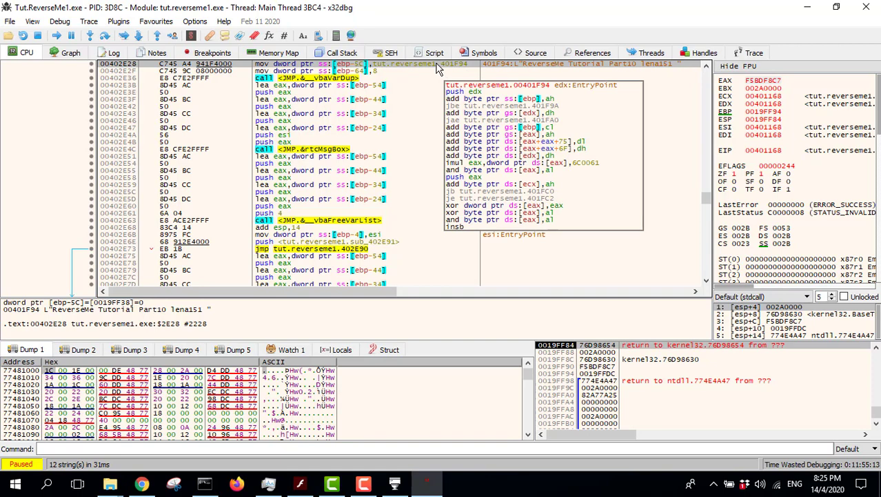
right_click(436, 69)
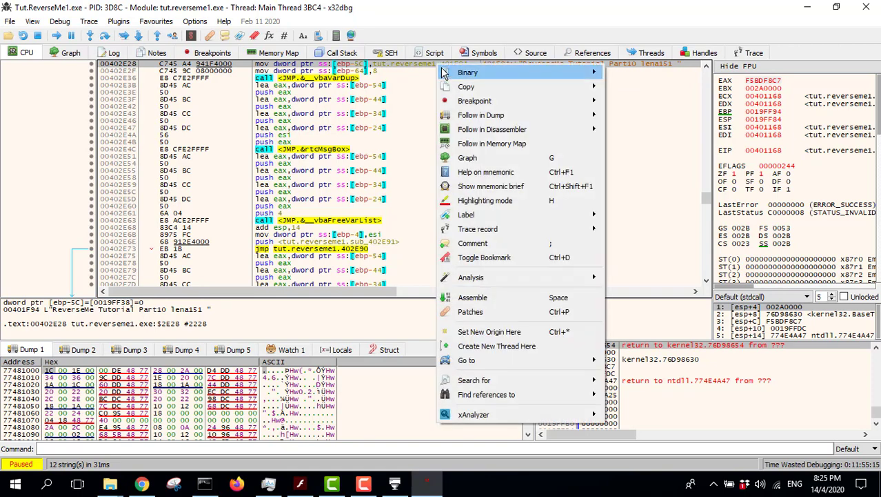
mouse_move(462, 144)
mouse_move(474, 116)
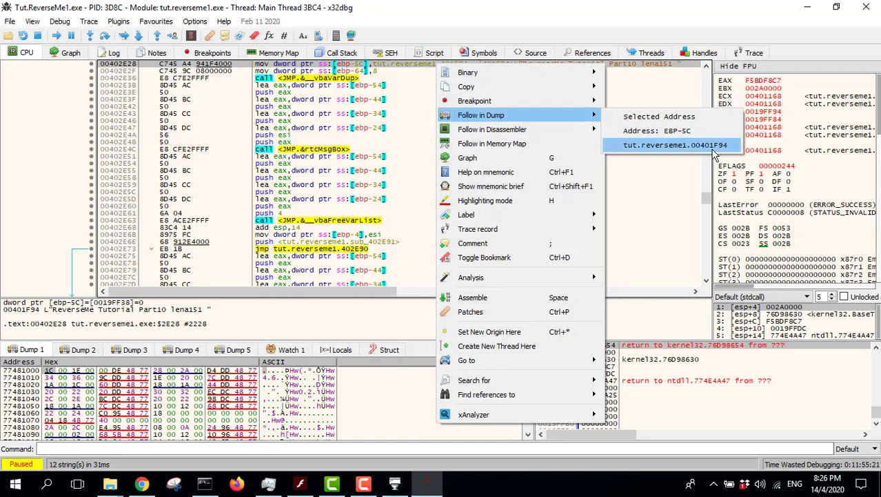
click(694, 146)
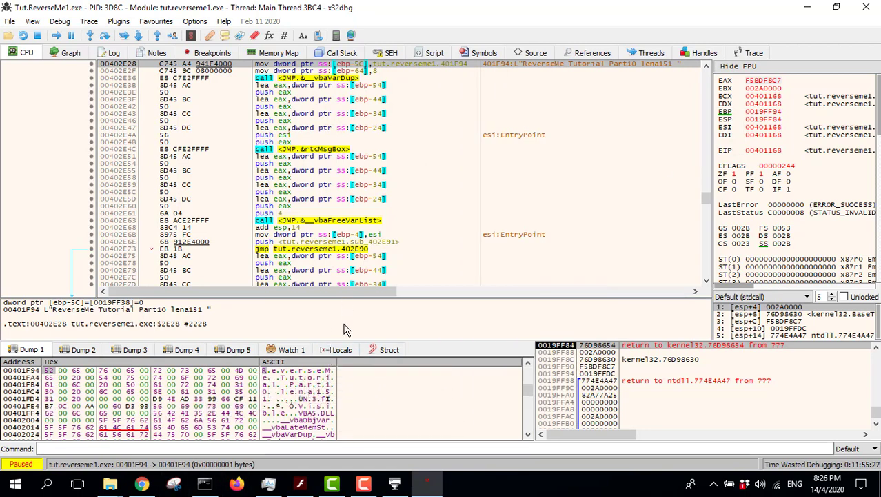
drag(343, 295, 339, 238)
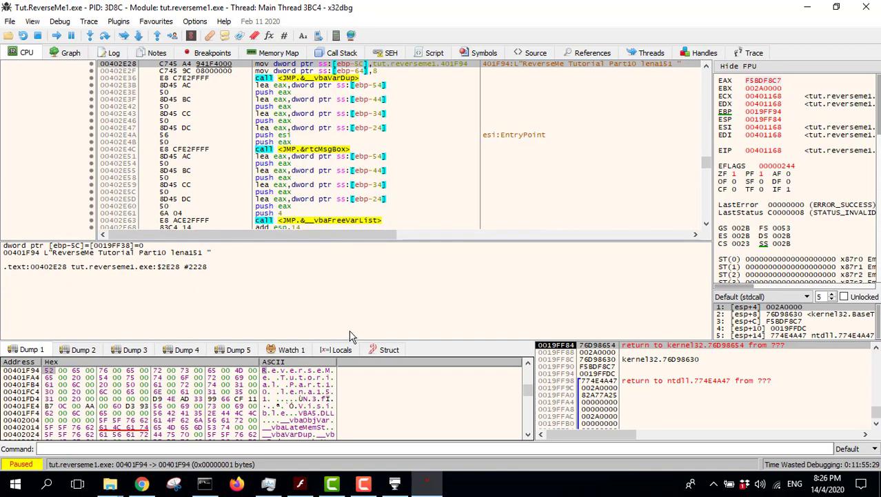
drag(354, 340, 346, 278)
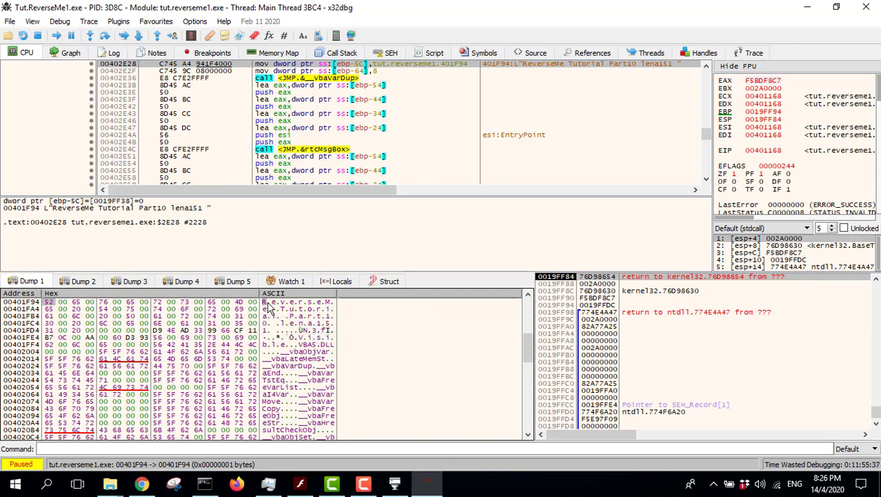
Select the dump bytes of "ReverseMe Tutorial Part10" and replace their Unicode text with "CrackMe 16", keeping the size
drag(262, 303, 272, 351)
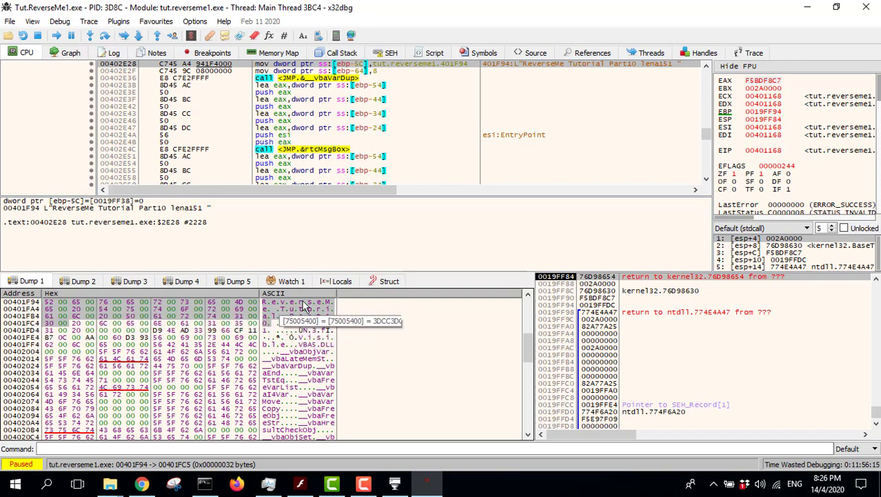
right_click(141, 314)
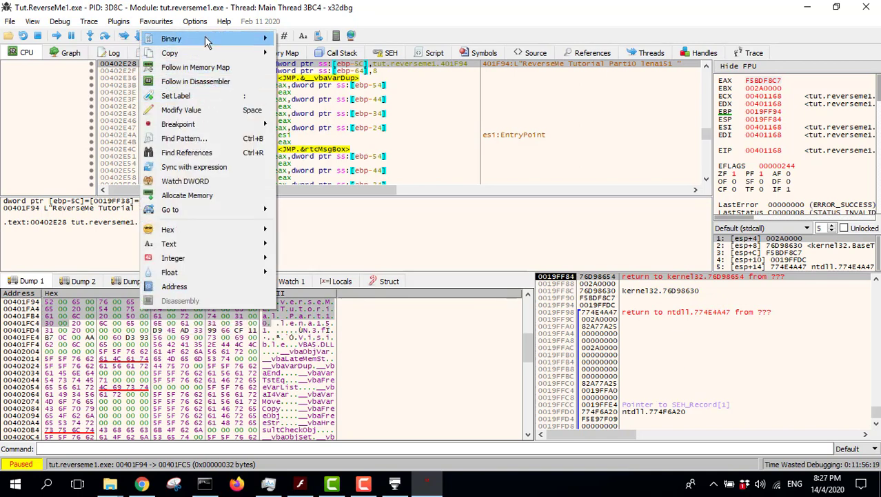
mouse_move(207, 40)
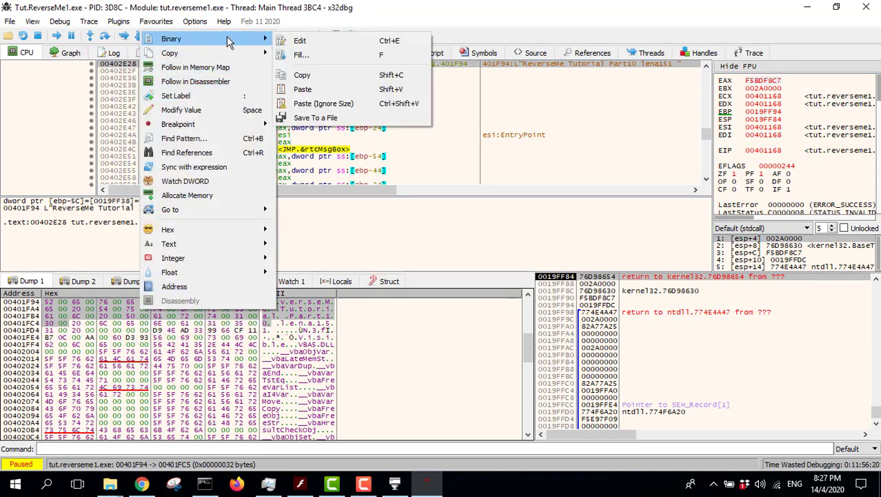
click(300, 42)
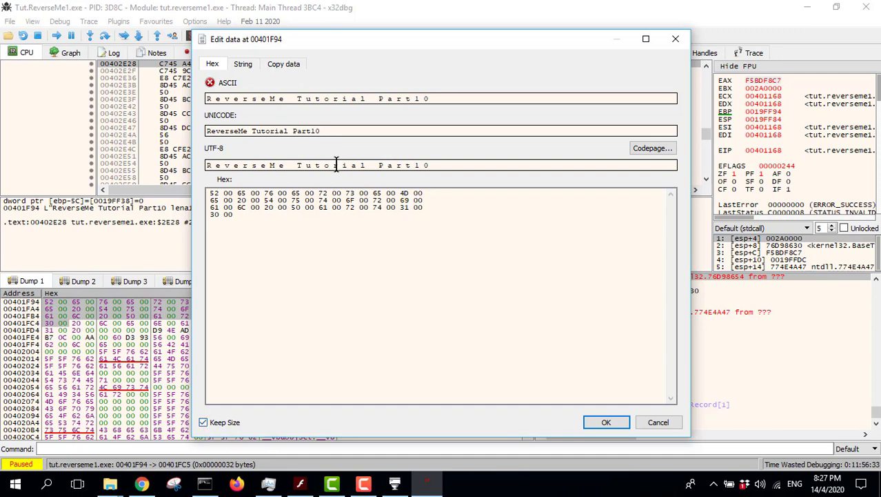
drag(320, 131, 161, 129)
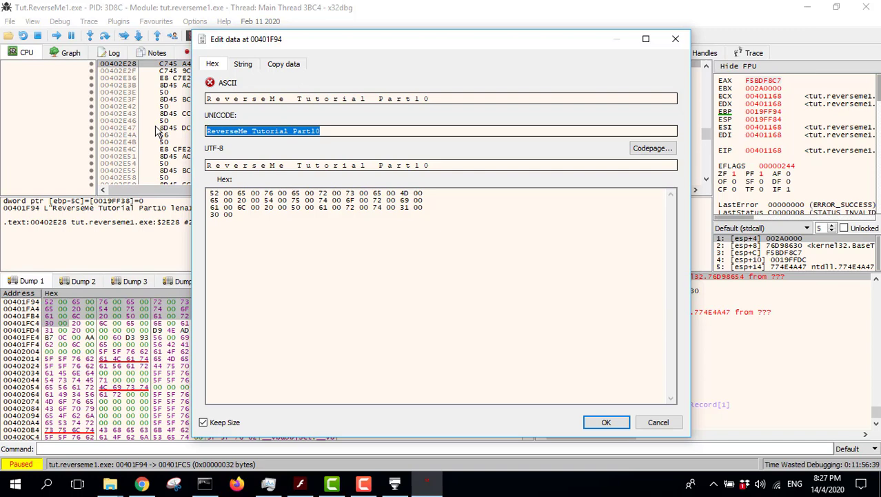
text(C)
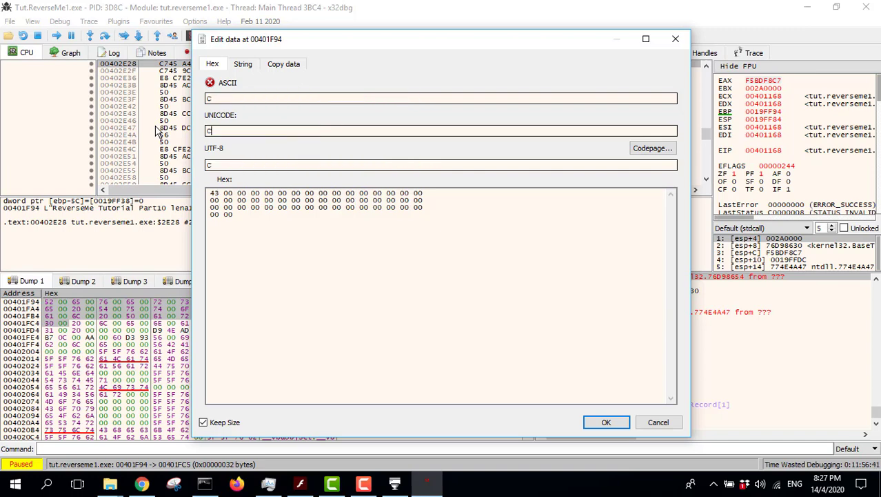
text(rackMe)
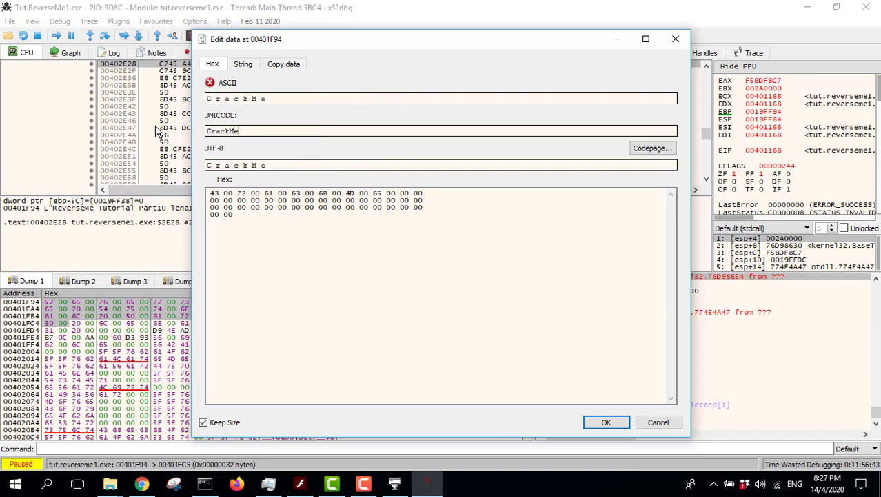
text( 16)
click(607, 423)
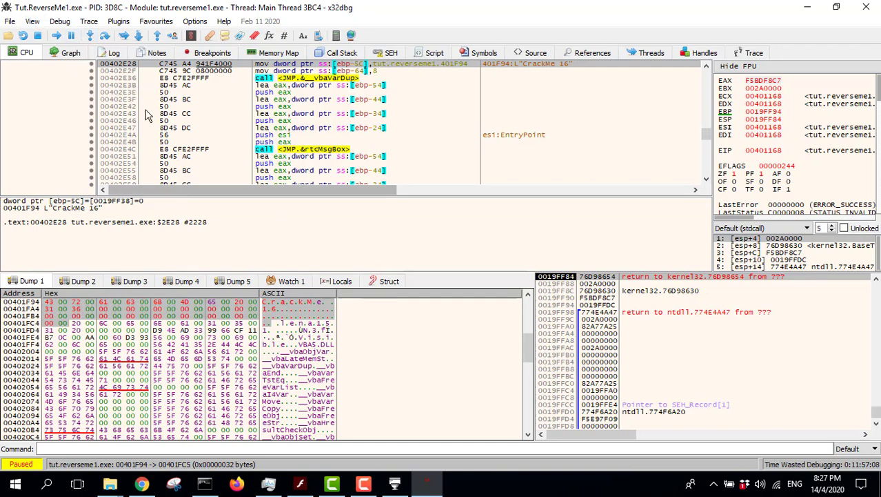
Patch the changed bytes into a new executable saved as Tut.ReverseMe1-paxched.exe in the ModdingCrackme folder
click(10, 22)
click(49, 120)
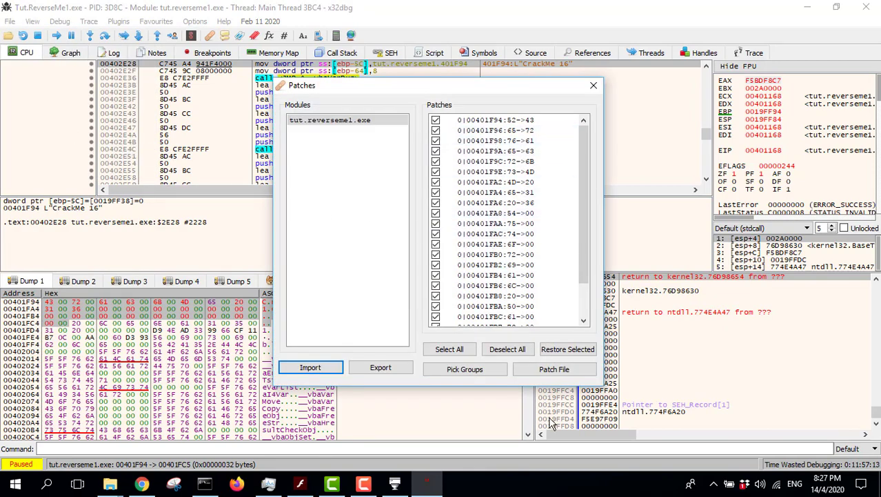
click(545, 375)
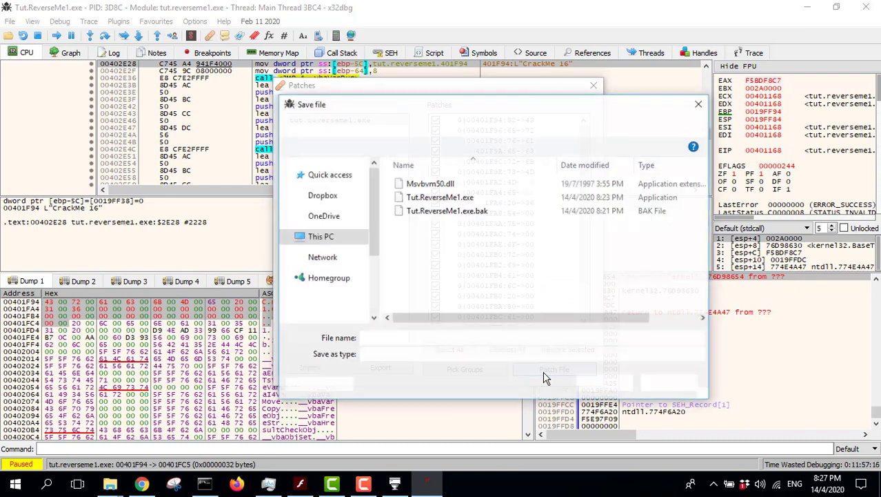
click(464, 199)
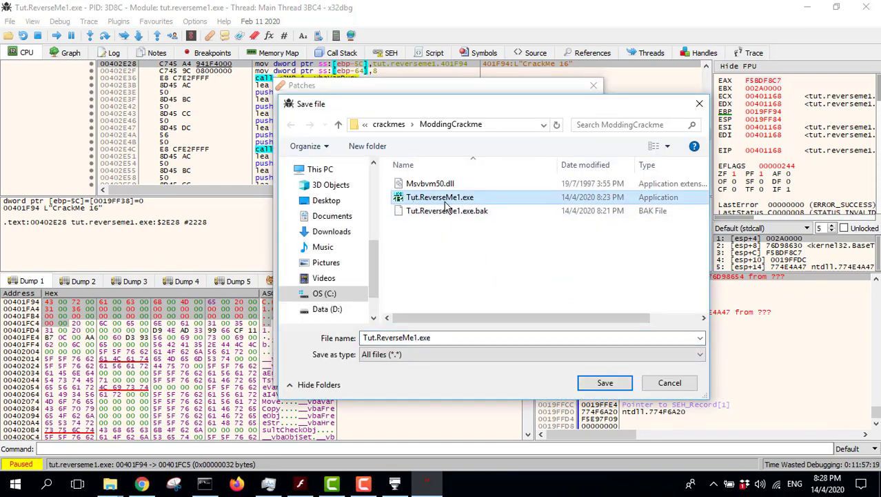
click(416, 341)
click(418, 341)
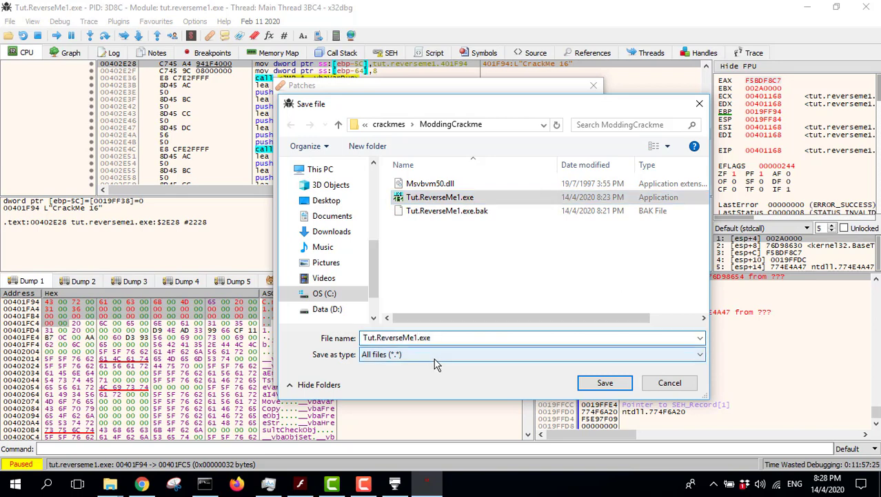
text(-paxched)
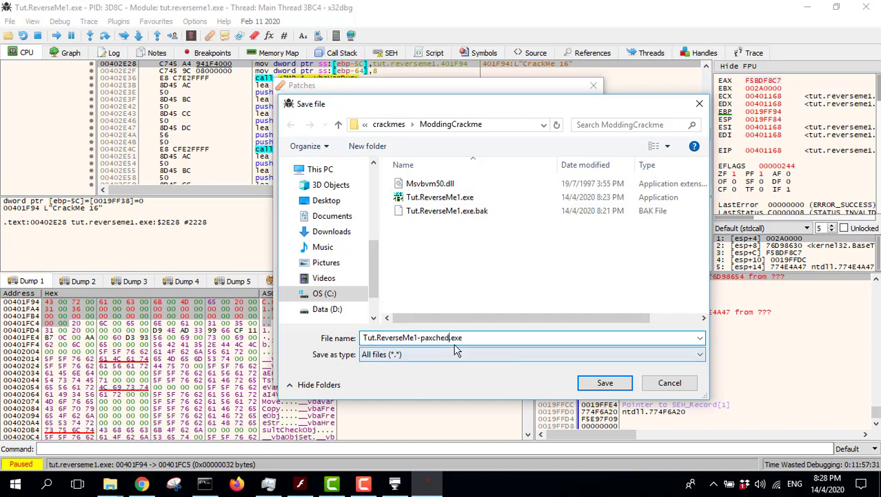
click(429, 339)
key(BackSpace)
text(t)
click(597, 384)
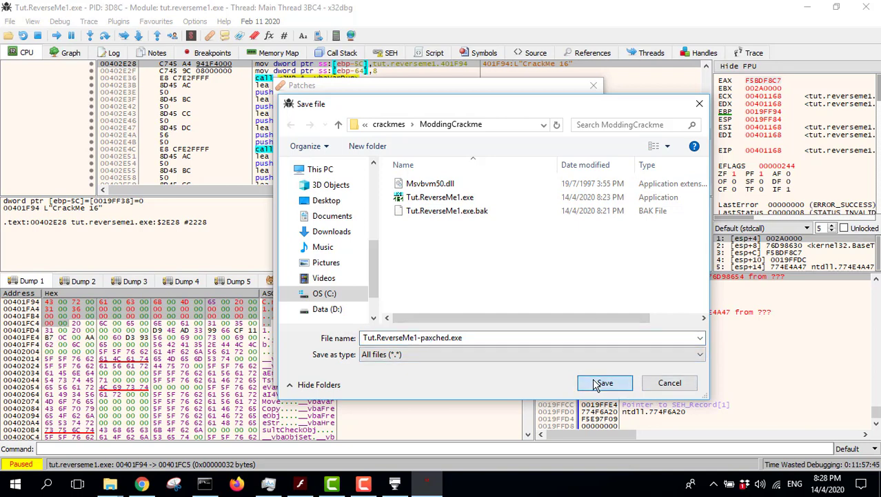
click(471, 255)
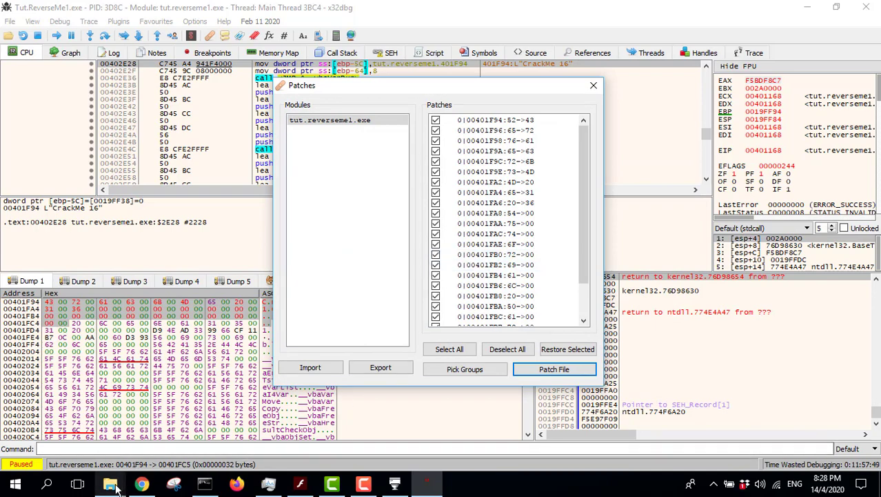
Switch to the ModdingCrackme folder in File Explorer, run Tut.ReverseMe1-paxched.exe and dismiss its nag screen
mouse_move(113, 486)
click(88, 428)
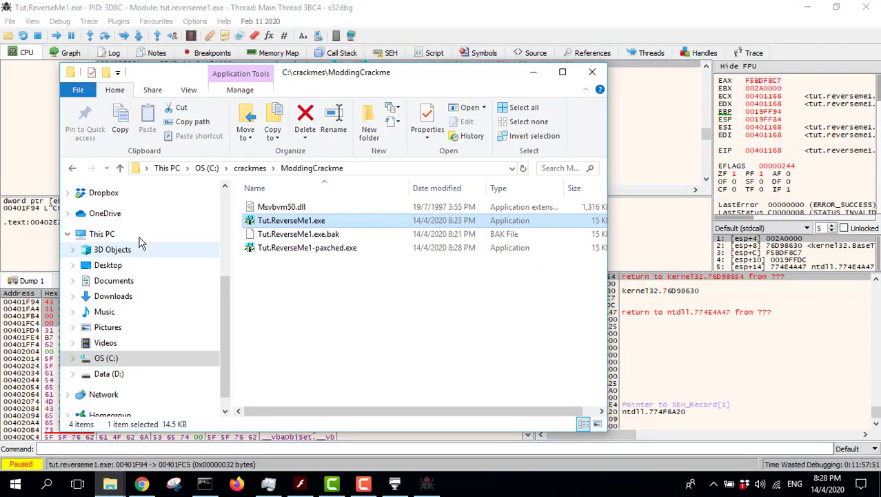
click(320, 250)
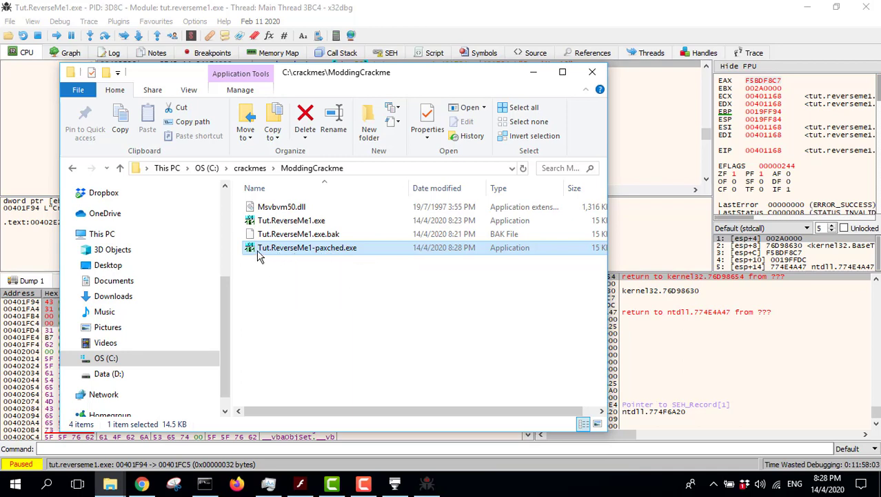
double_click(294, 250)
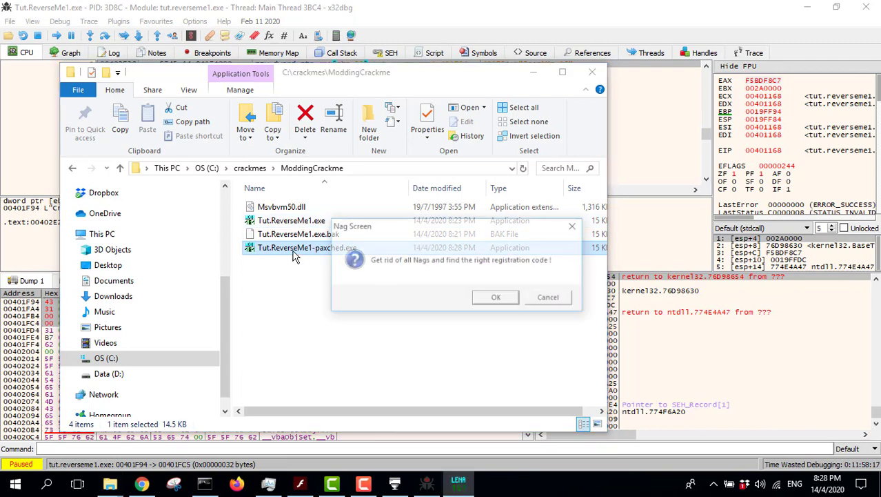
click(497, 298)
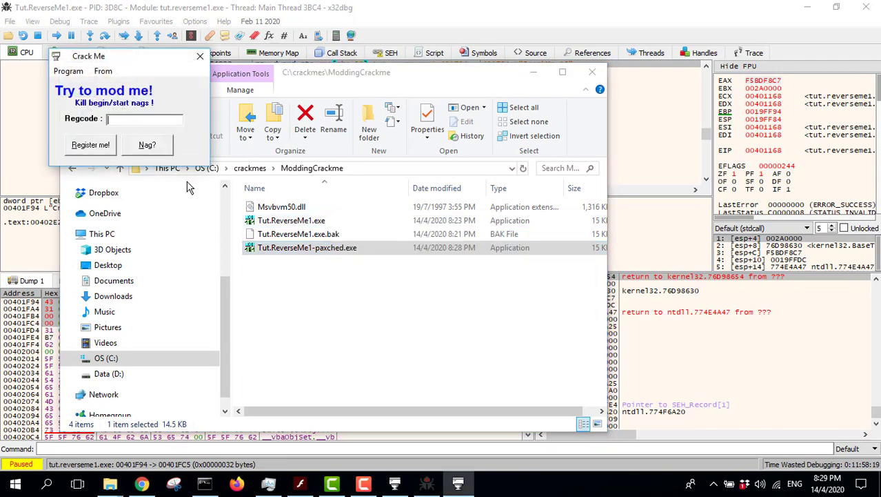
Show the patched crackme's From message to check its text, then close the message and the program
drag(118, 60, 317, 186)
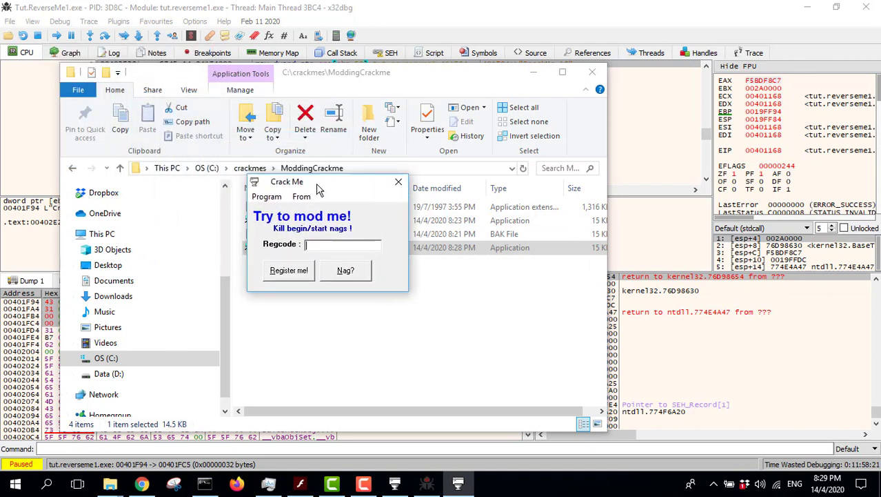
click(304, 198)
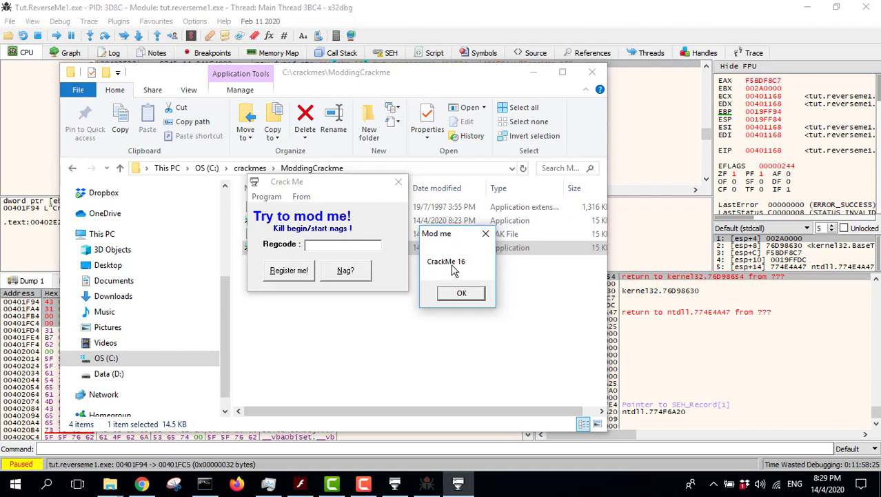
click(477, 295)
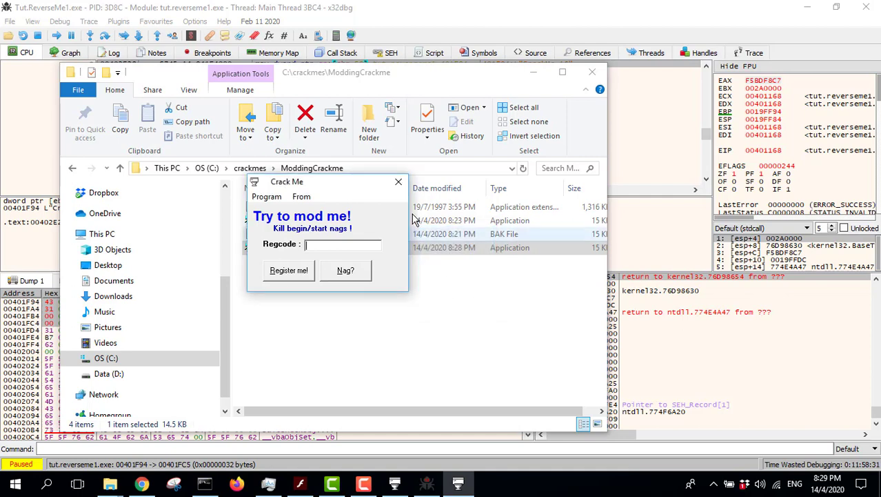
click(399, 184)
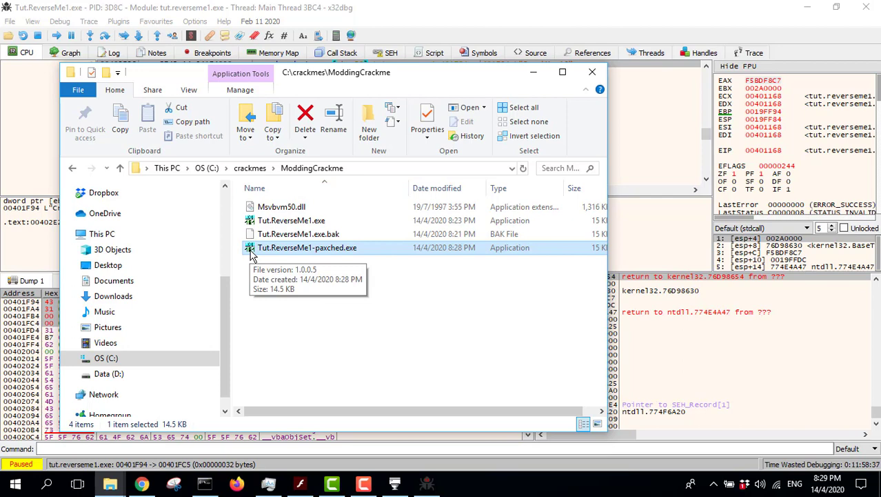
Minimize the debugger and open Tut.ReverseMe1-paxched.exe from the ModdingCrackme folder in Resource Hacker
click(807, 8)
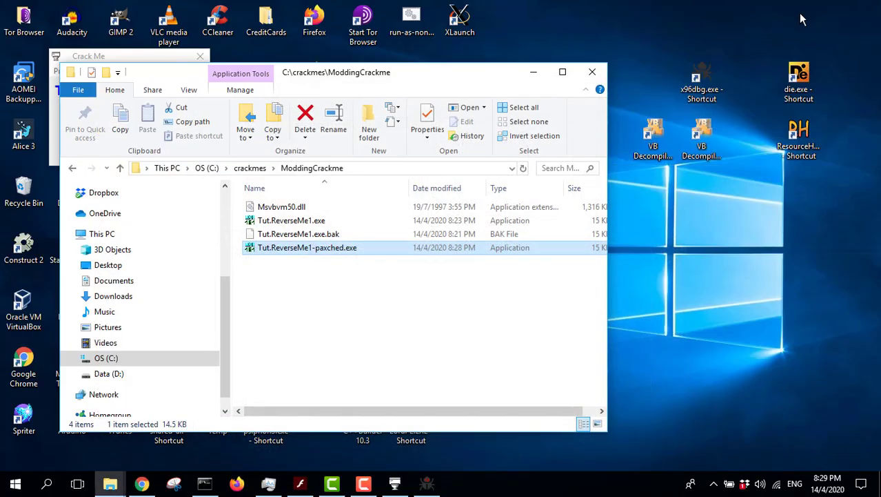
click(793, 138)
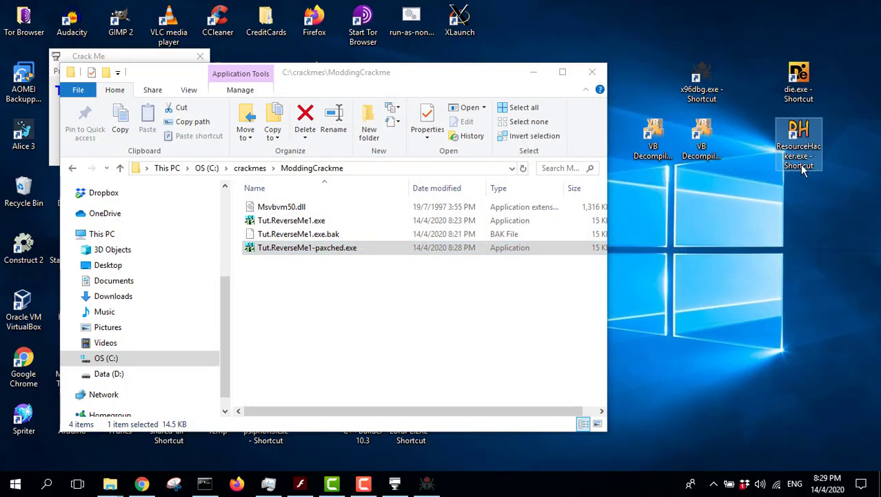
click(330, 250)
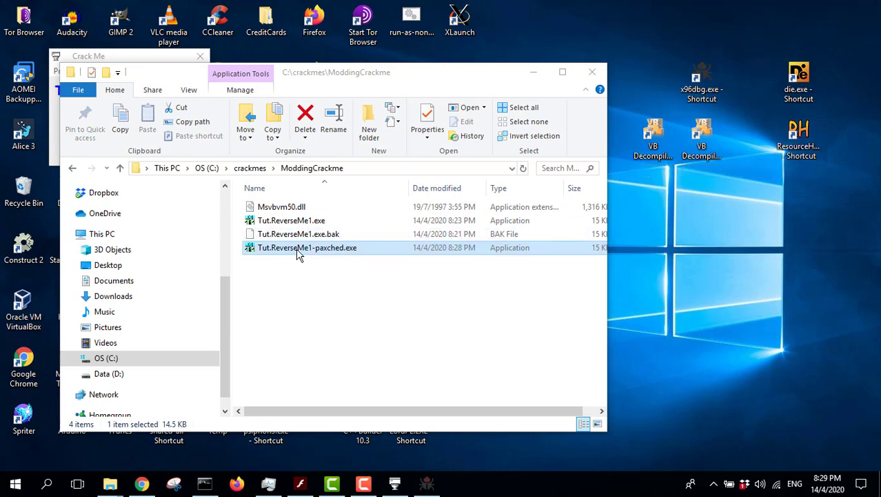
drag(299, 252, 805, 145)
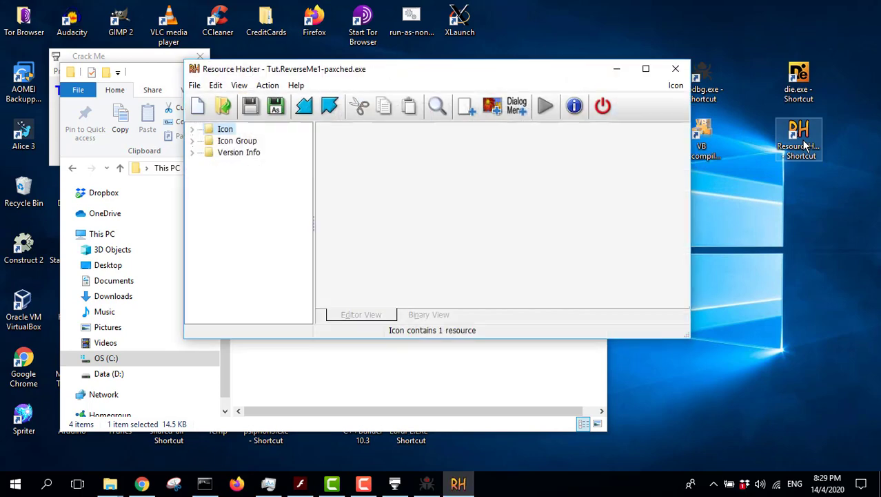
Check Resource Hacker's version information, then close the About window
click(298, 85)
click(315, 122)
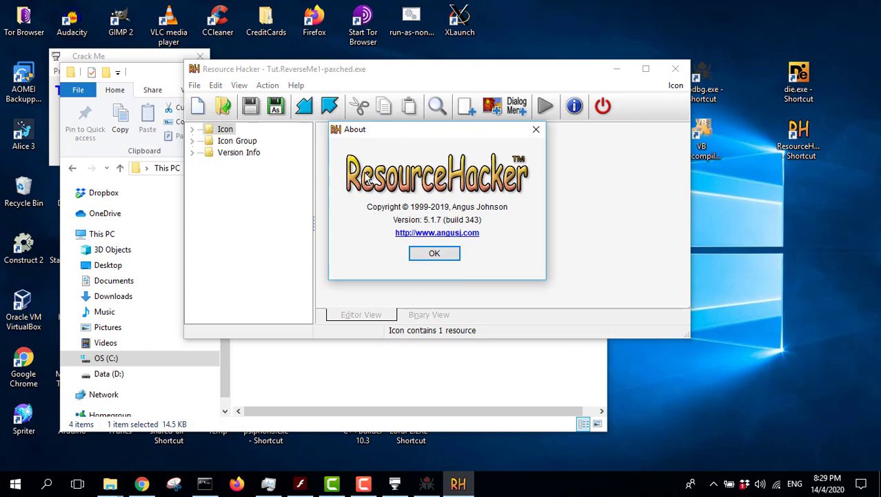
click(426, 253)
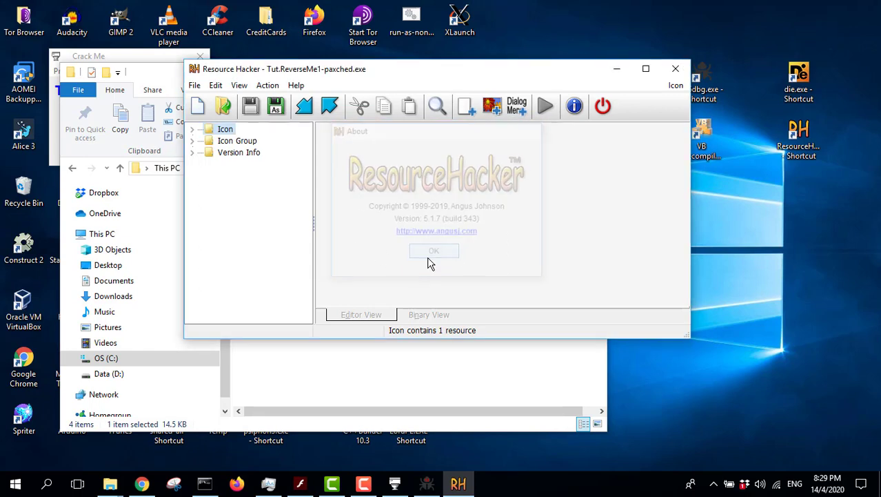
Examine the executable's icon group entry and its individual icon resource to see the icon's size and colors
click(193, 142)
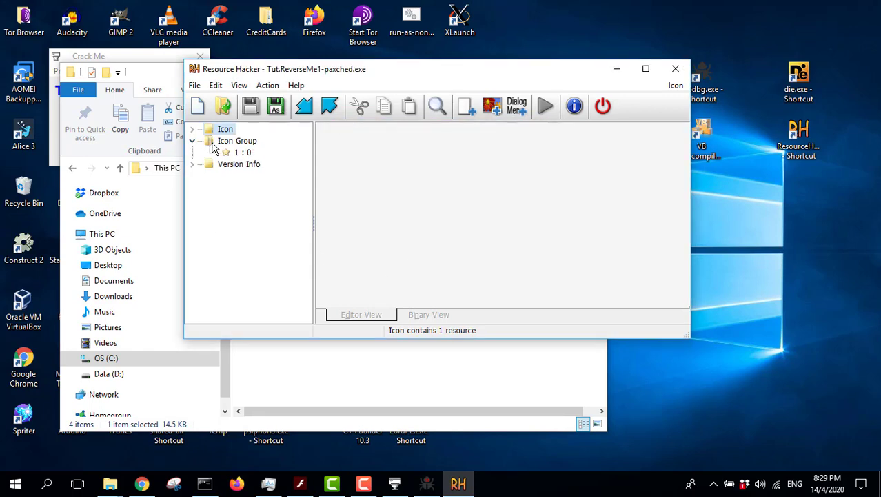
click(241, 153)
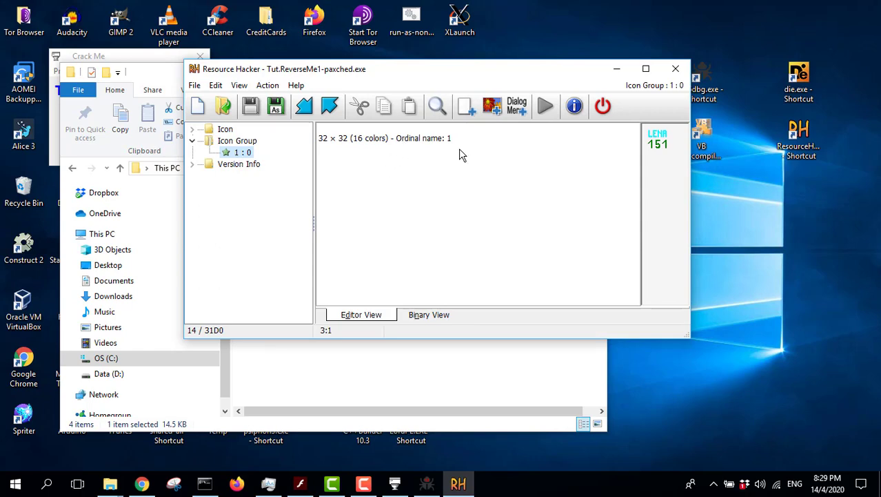
click(193, 129)
click(242, 141)
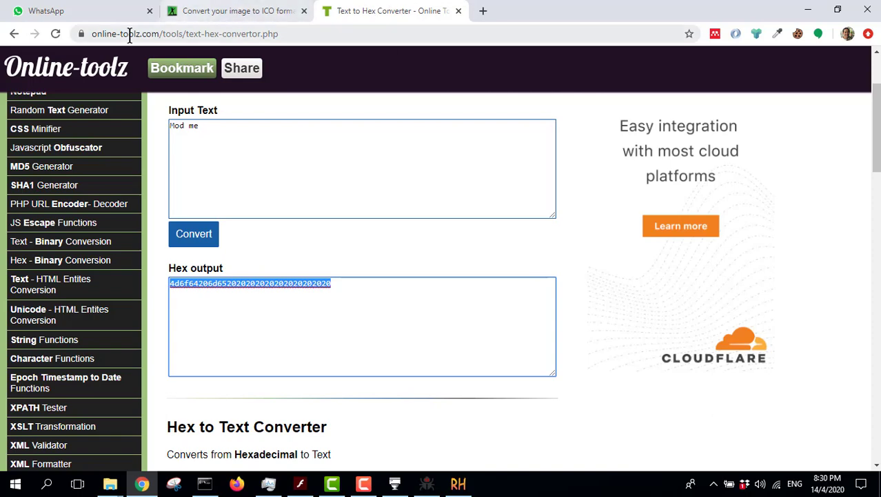
Switch to Chrome, open the Windows notes blog in a new tab and follow its iconarchive.com link to the desert island icon
click(484, 12)
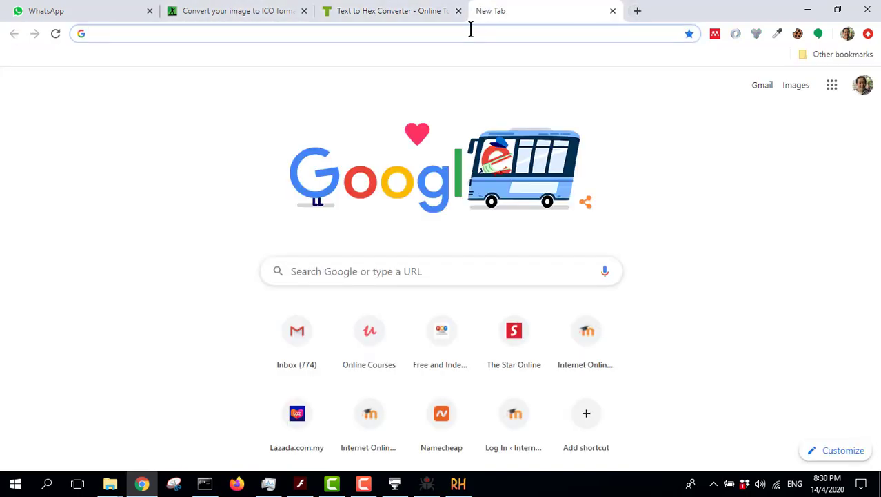
text(paulwindowsnotes.blogspot.com)
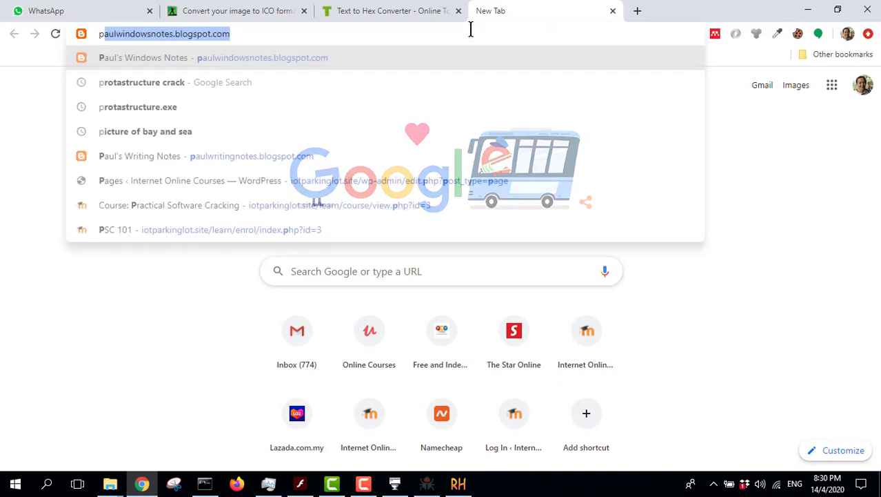
key(Right)
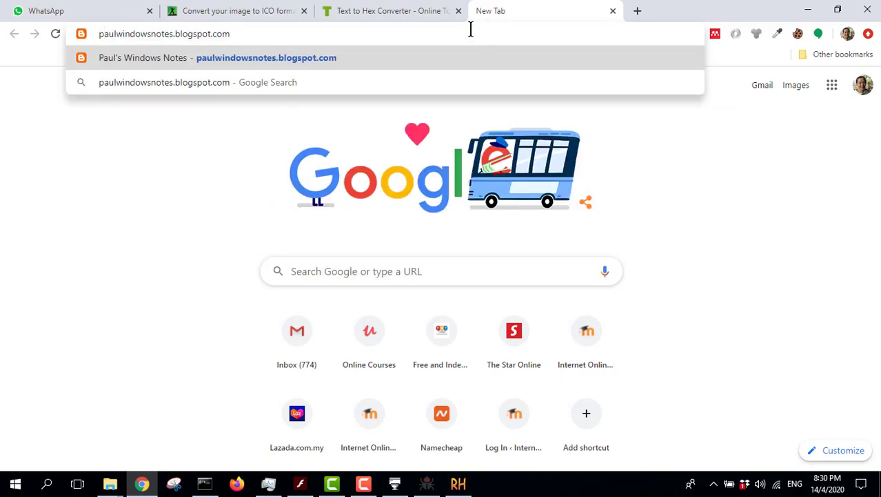
key(Return)
scroll(376, 164, down, 4)
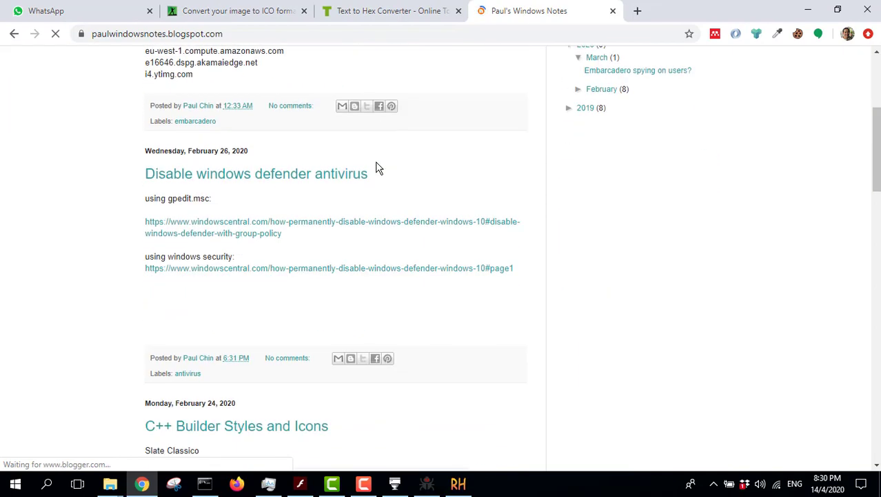
scroll(317, 269, down, 3)
scroll(318, 269, down, 3)
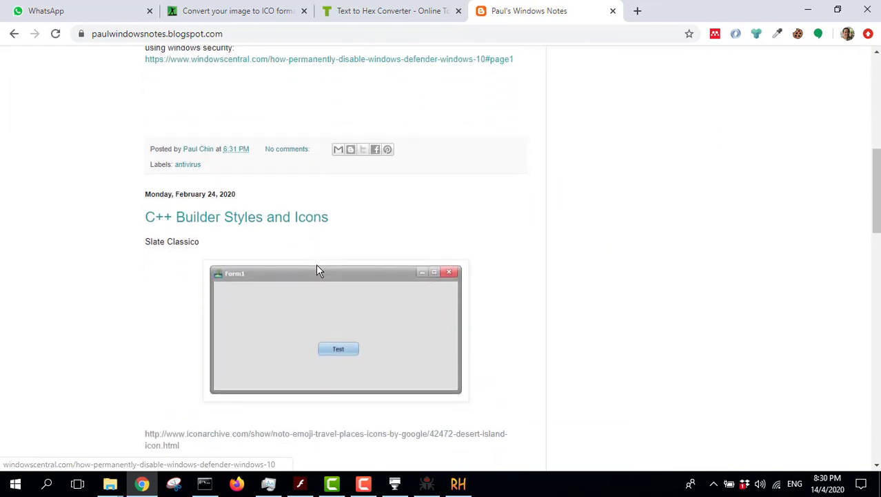
click(319, 262)
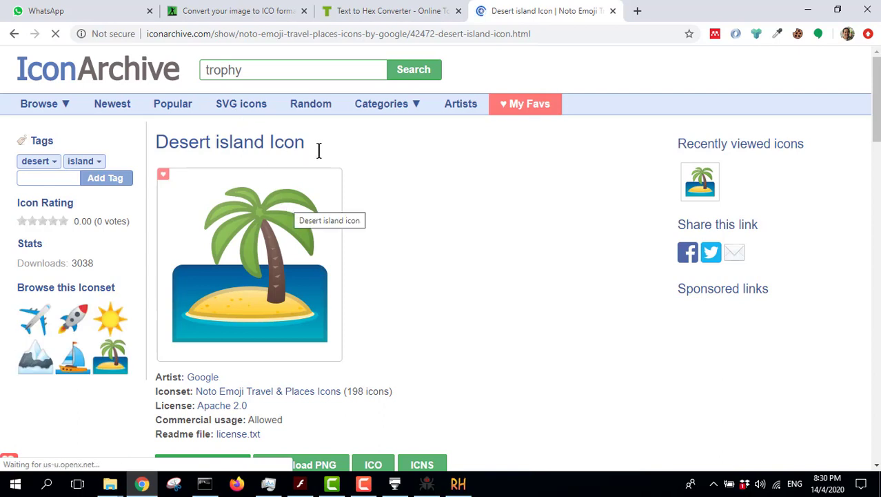
Search IconArchive for "bug" and open the page of the red ladybug Misc Bug icon
drag(289, 68, 205, 70)
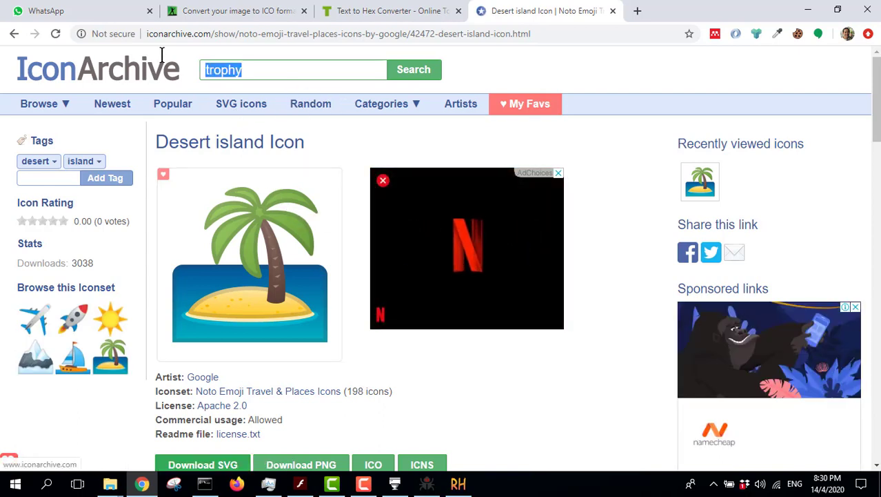
text(bug)
key(Return)
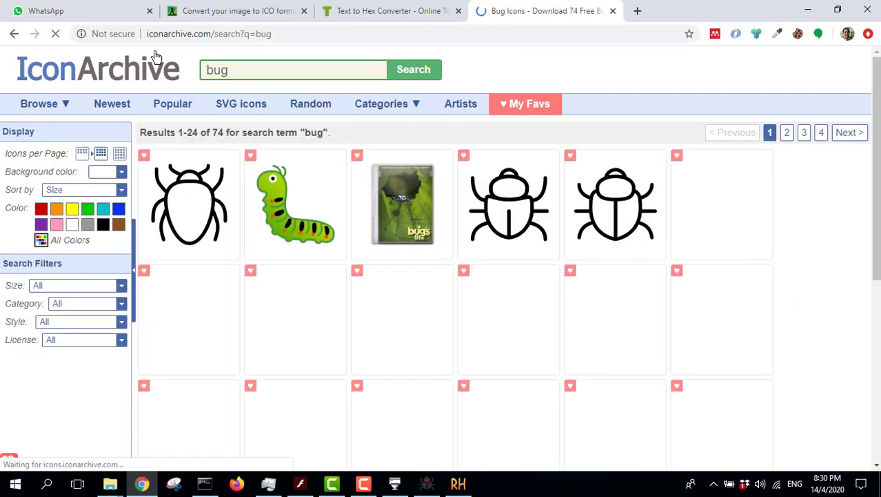
scroll(633, 263, down, 1)
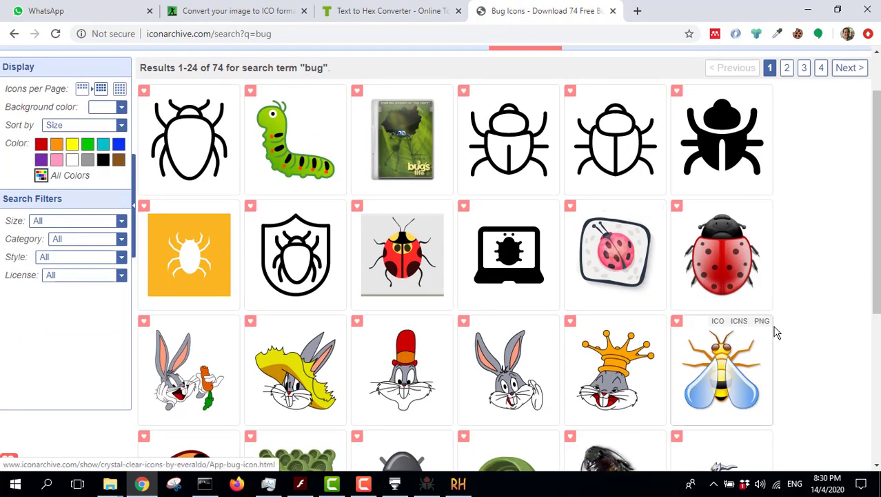
mouse_move(722, 252)
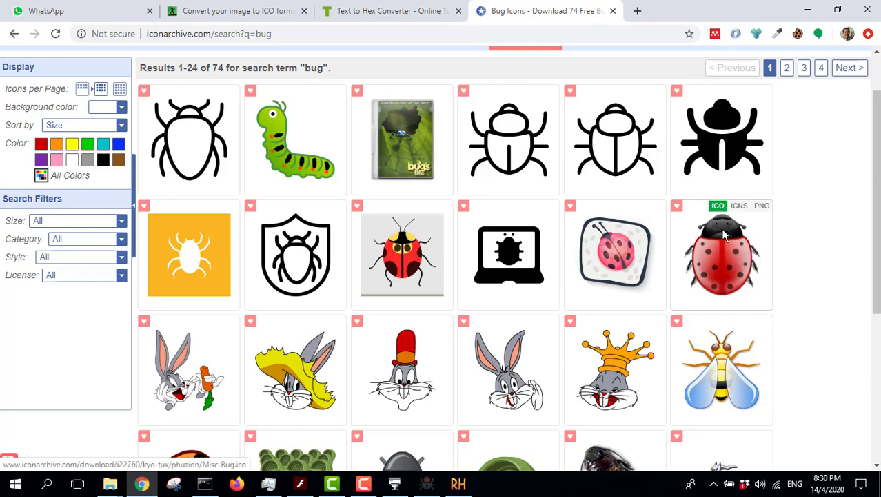
click(723, 235)
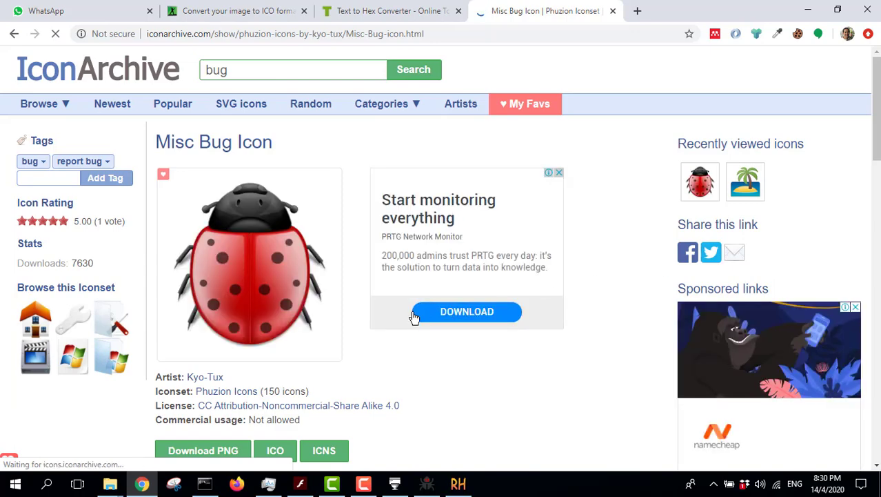
Download the Misc Bug icon in ICO format
scroll(414, 318, down, 2)
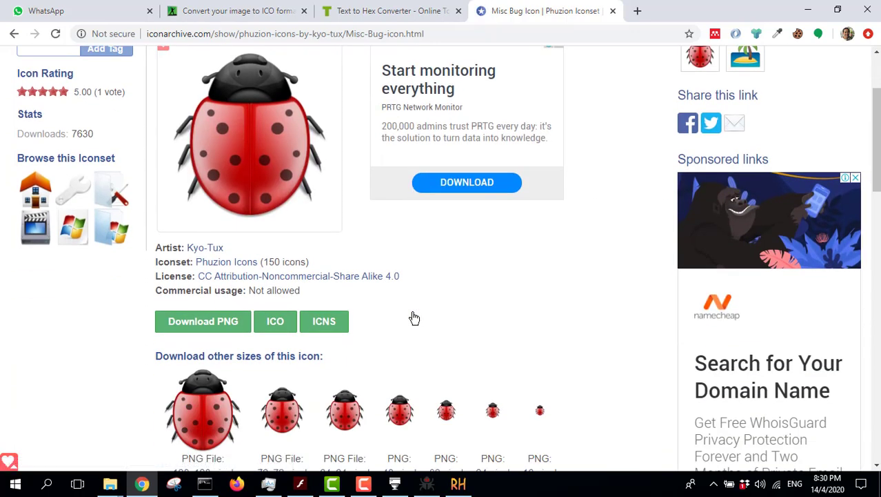
scroll(414, 317, down, 1)
scroll(414, 317, down, 1)
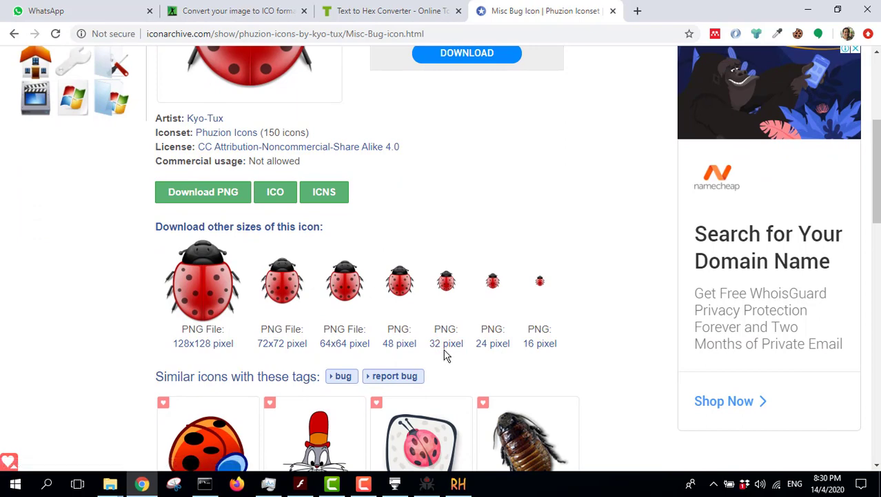
click(276, 199)
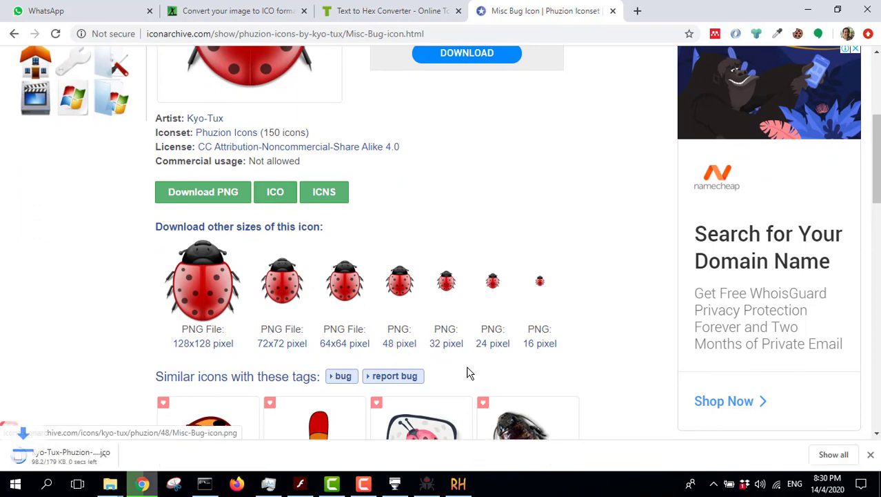
scroll(336, 353, down, 1)
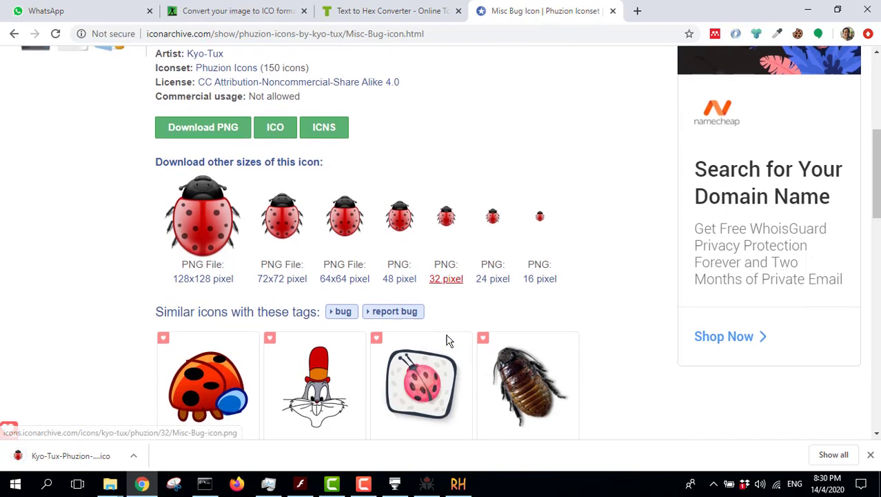
click(282, 129)
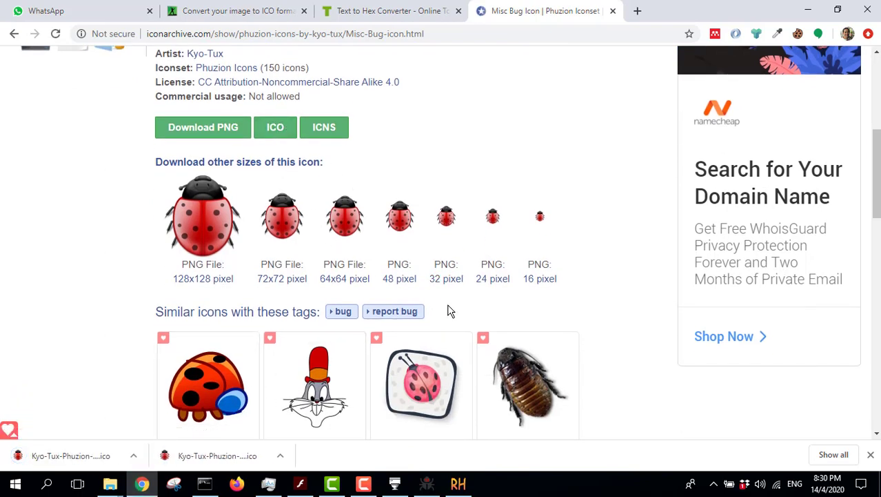
Show the downloaded Kyo-Tux-Phuzion-Misc-Bug.ico in its folder, check its image dimensions in the file details, then close the folder
click(133, 458)
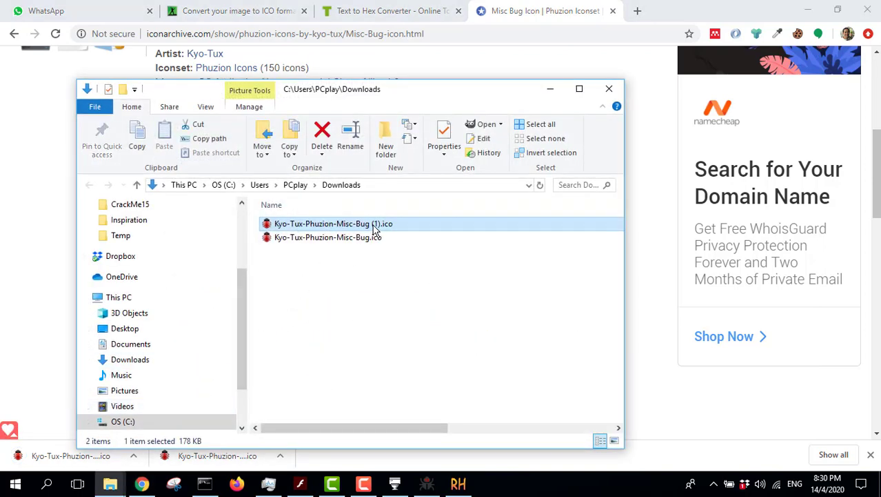
right_click(373, 241)
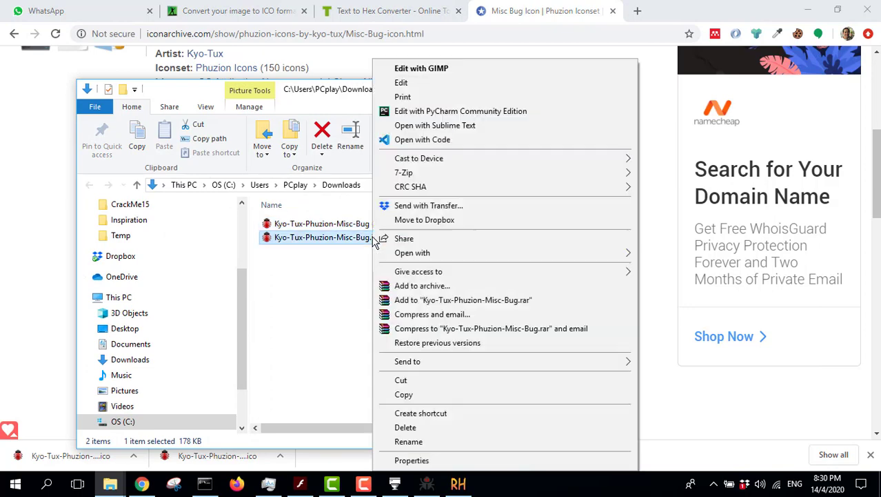
click(433, 460)
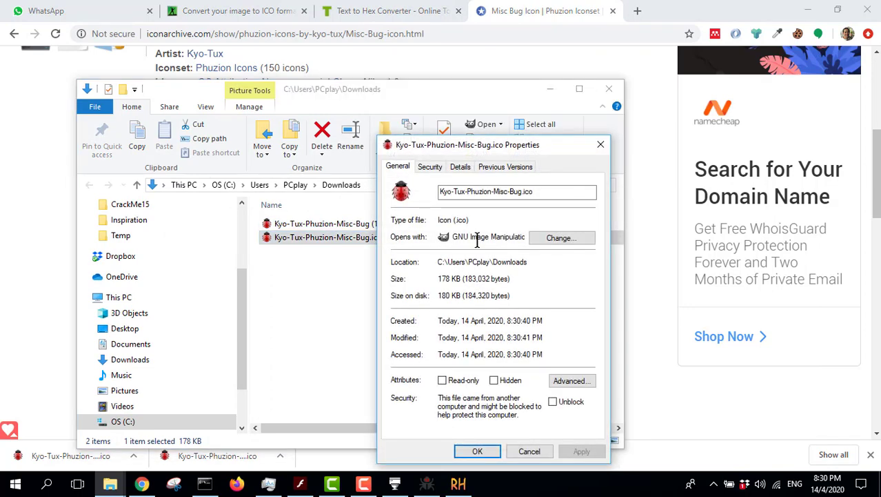
click(459, 167)
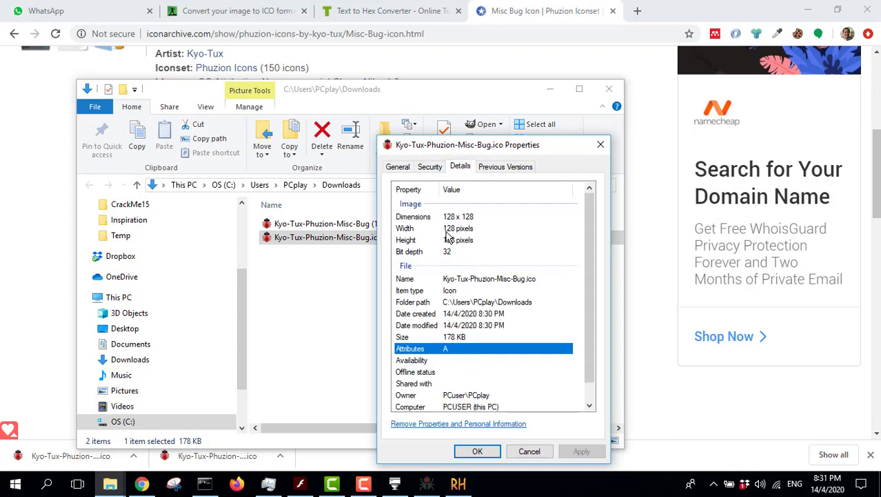
click(528, 451)
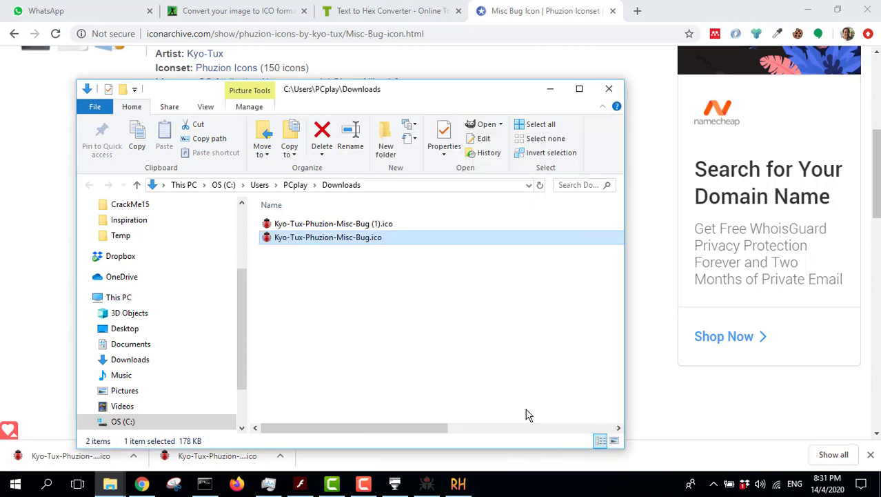
click(609, 91)
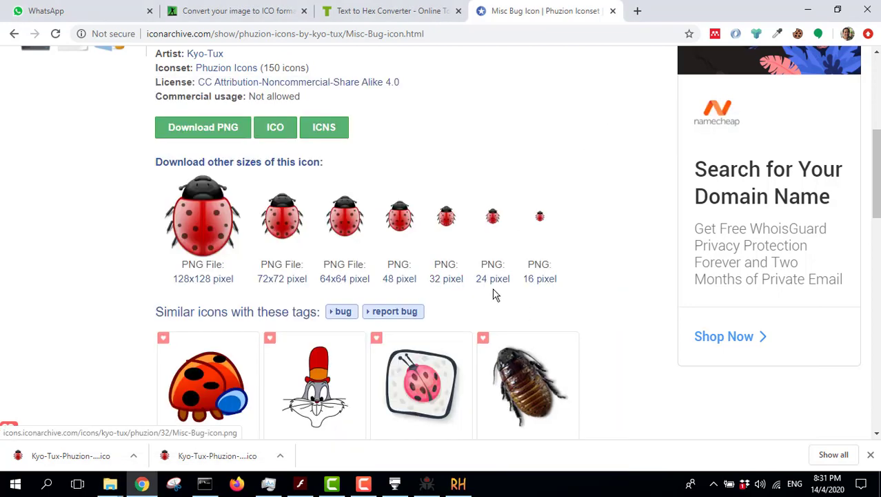
Open the 32 pixel PNG of the Misc Bug icon and save it as Misc-Bug-icon.png in C:\crackmes\ModdingCrackme
click(454, 286)
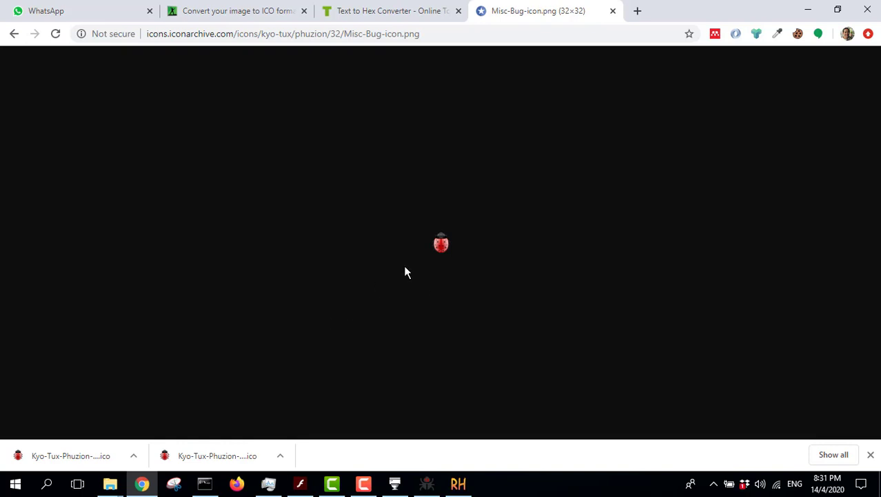
right_click(445, 242)
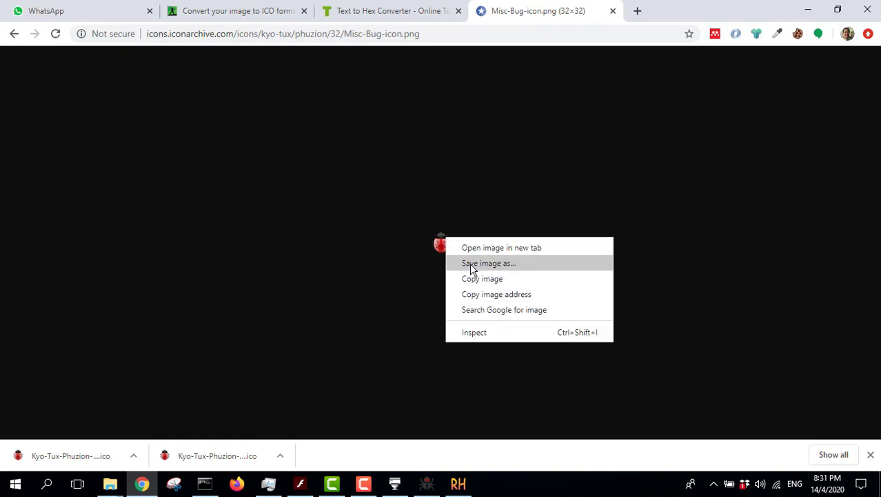
click(471, 270)
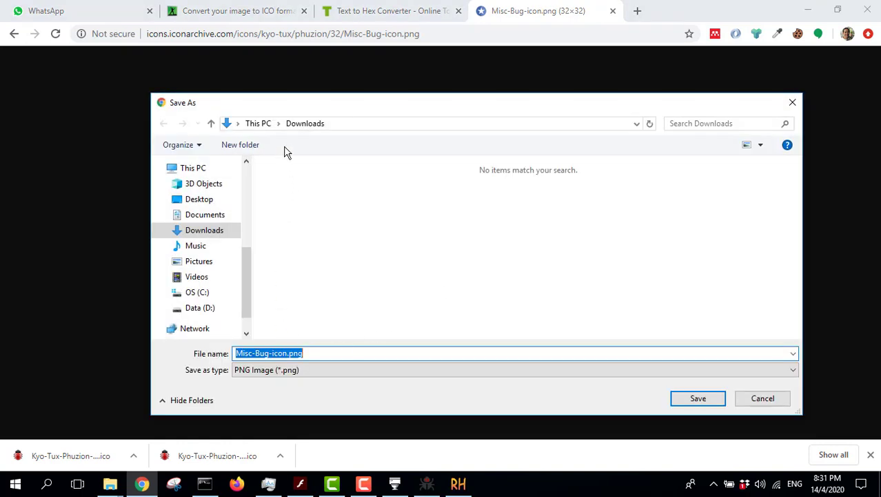
click(208, 292)
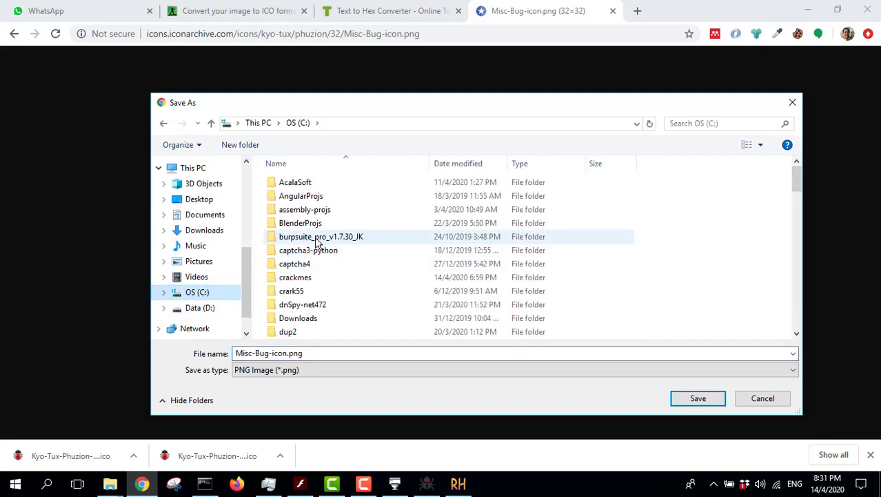
double_click(312, 278)
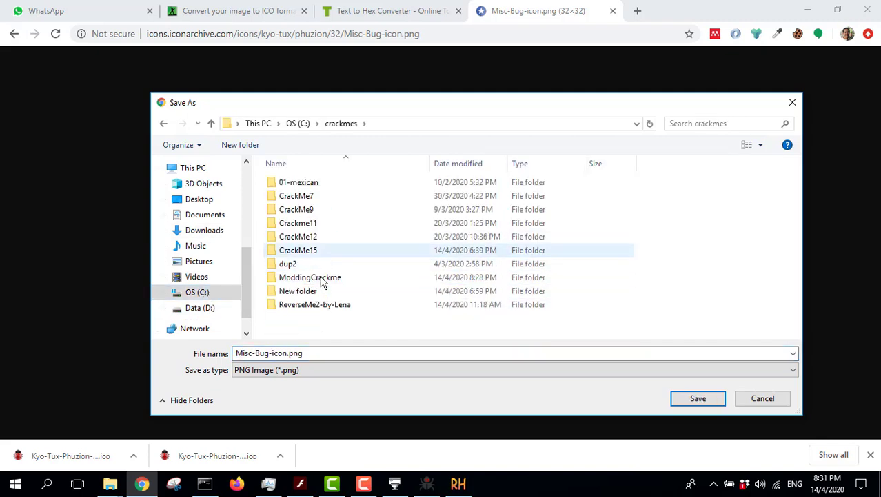
double_click(314, 254)
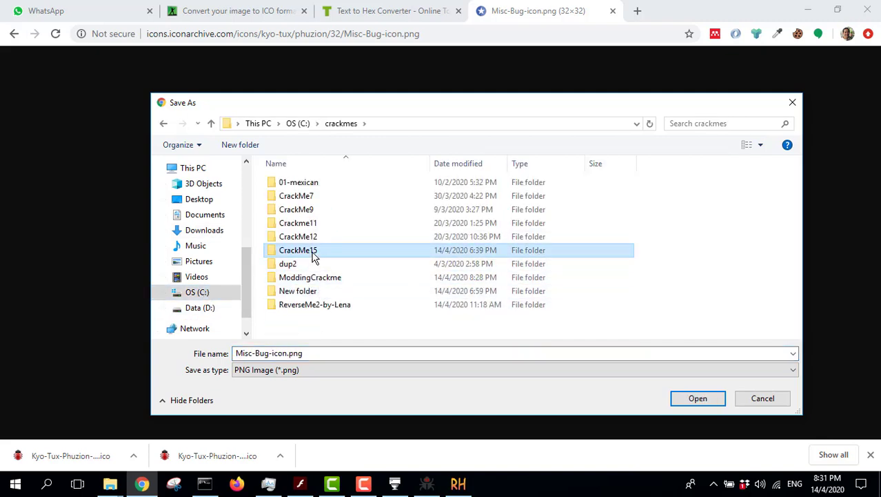
click(339, 125)
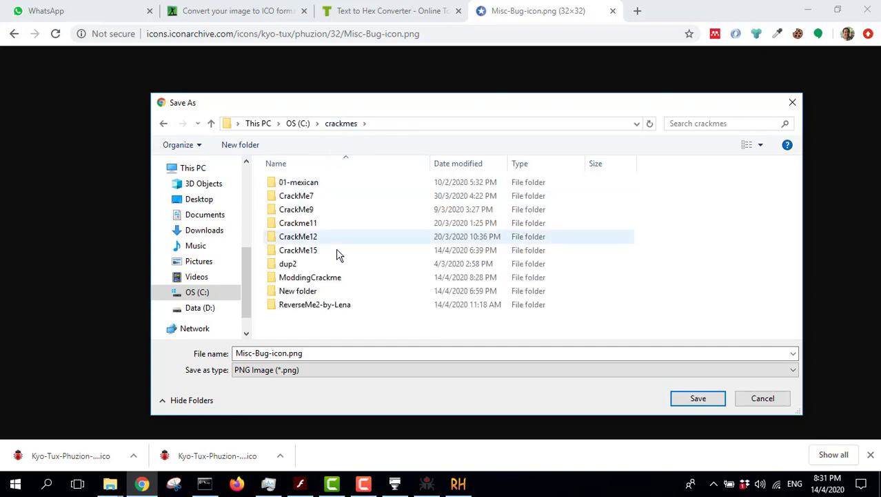
double_click(337, 279)
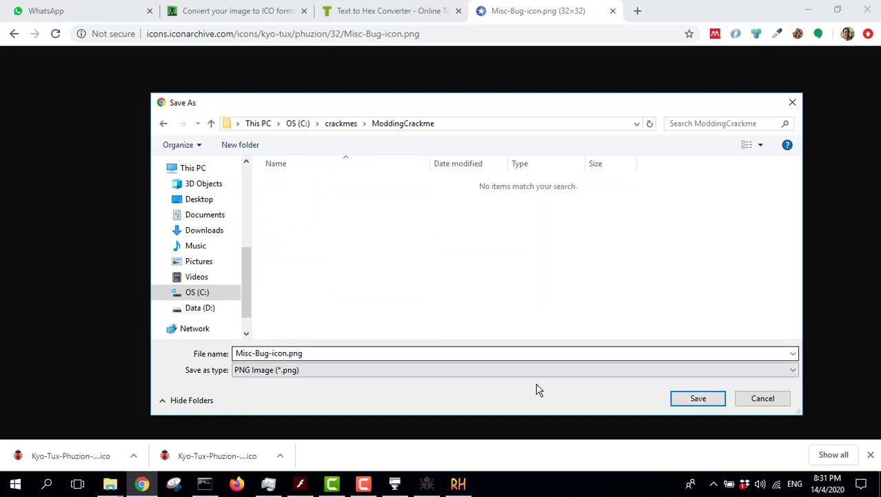
click(705, 398)
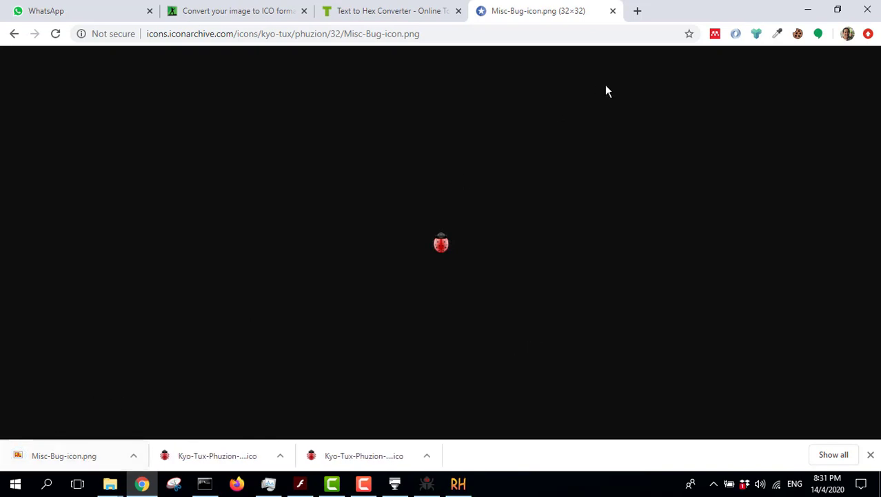
Go to the online-convert.com ICO converter page and add the downloaded Misc-Bug-icon.png as the file to convert
click(637, 11)
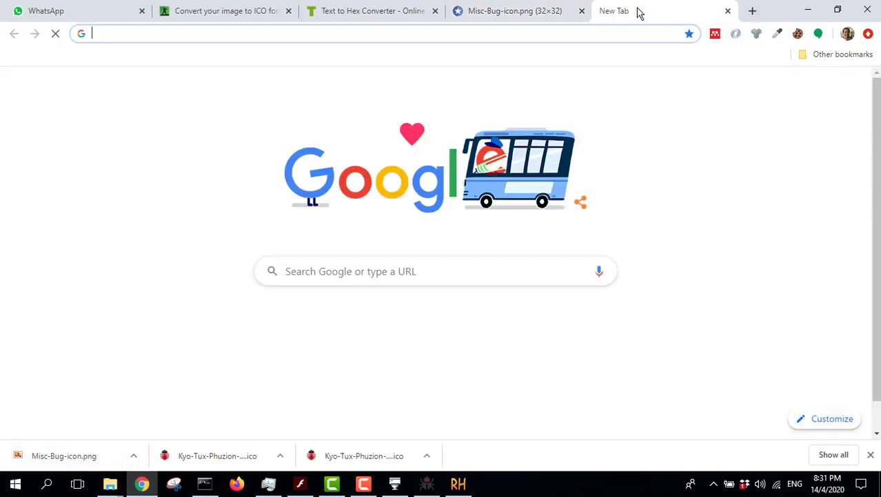
click(728, 11)
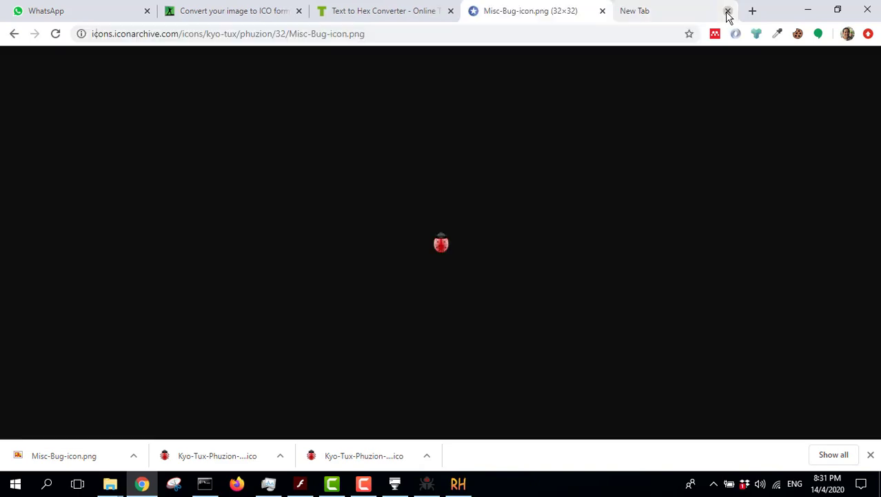
click(268, 12)
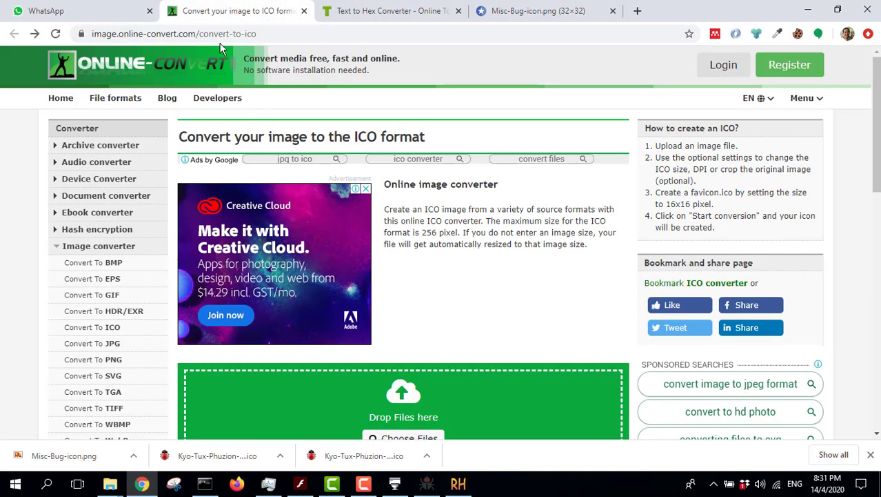
scroll(417, 315, down, 3)
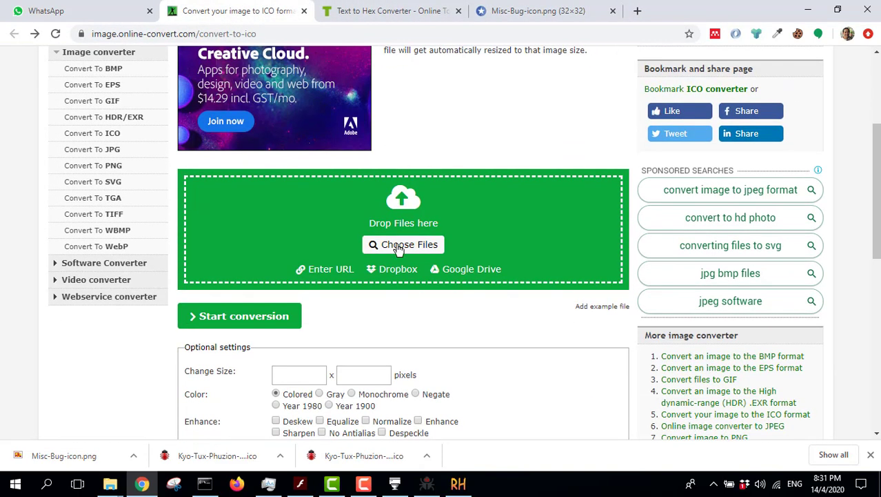
drag(69, 457, 399, 241)
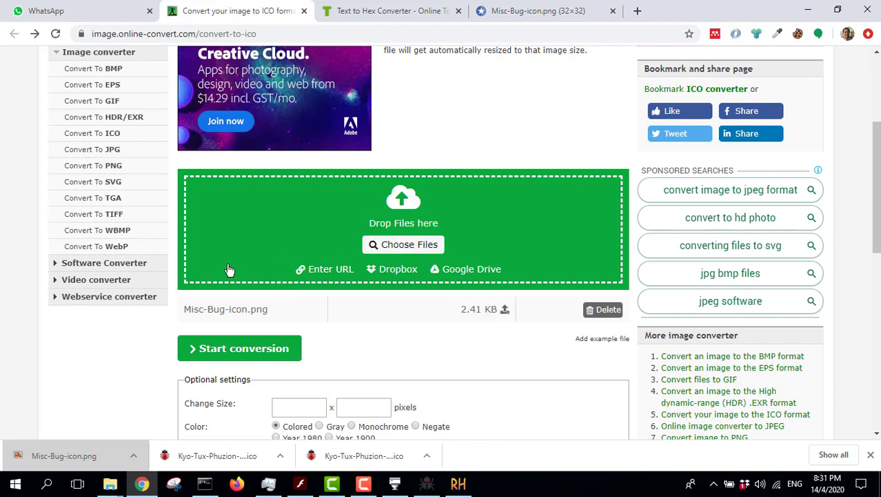
Set the output size to 32 x 32 pixels and convert the image to ICO
scroll(231, 276, down, 2)
click(310, 278)
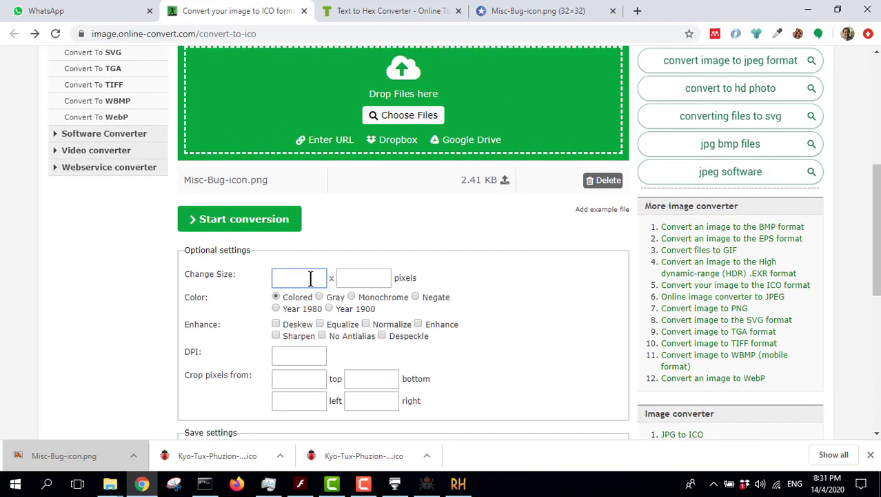
text(32)
click(359, 277)
text(323)
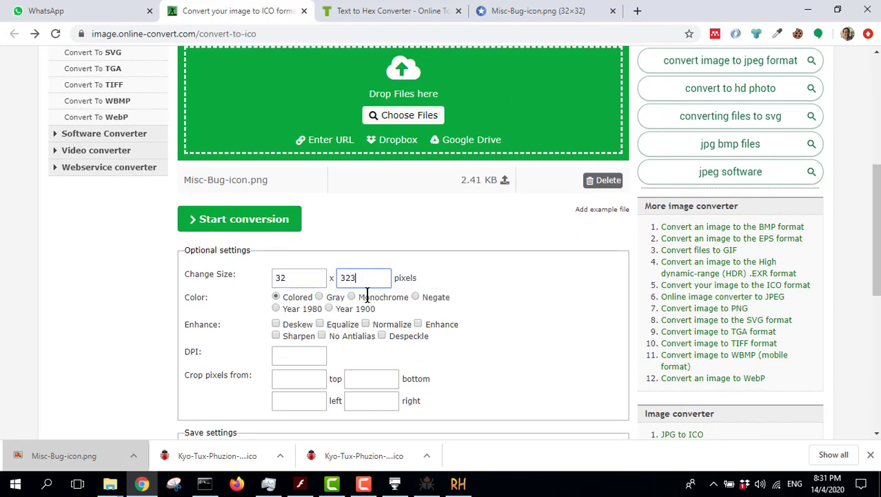
scroll(487, 363, down, 3)
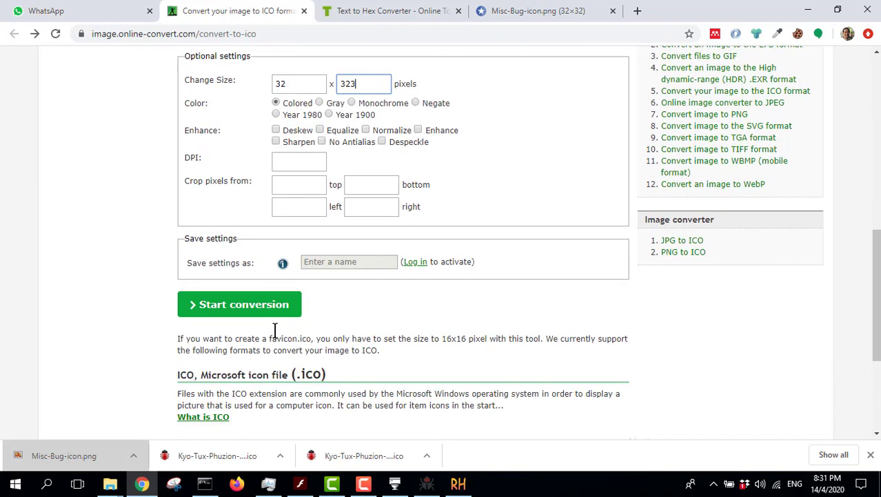
click(269, 313)
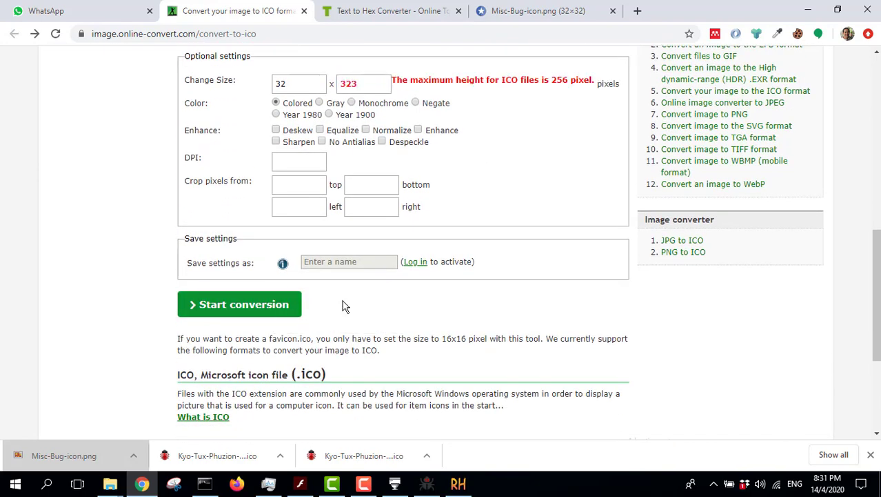
click(369, 86)
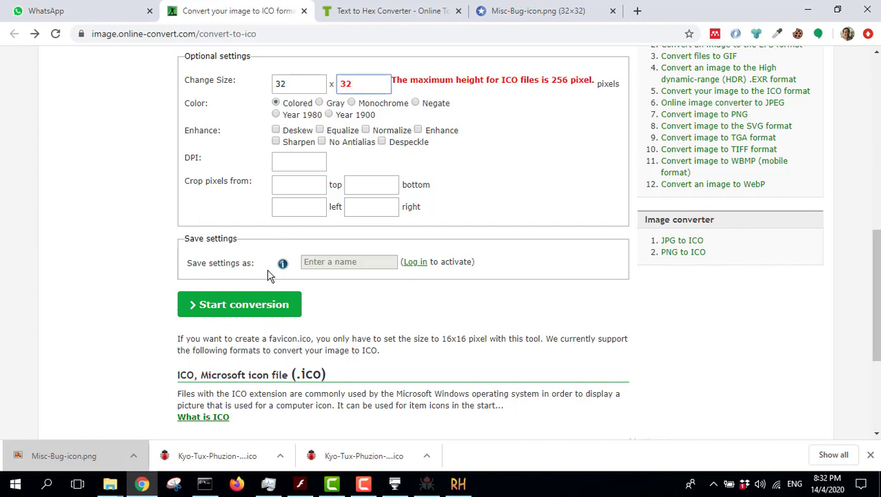
click(266, 304)
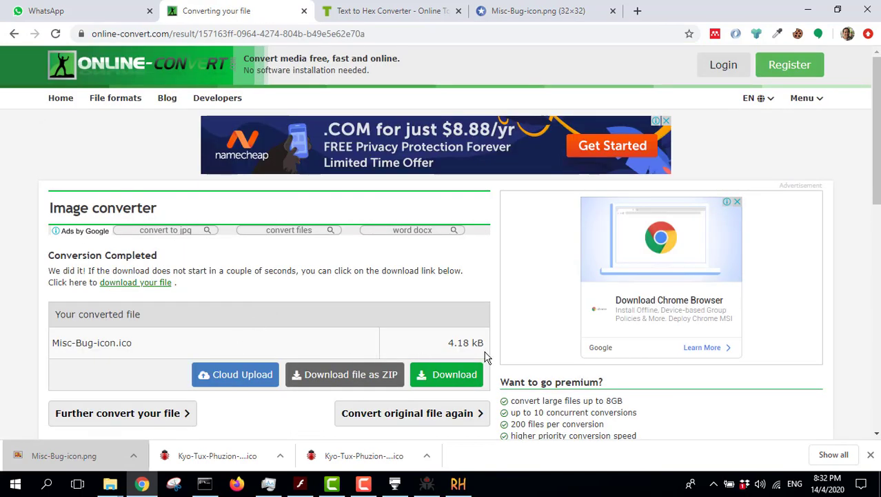
Download the converted Misc-Bug-icon.ico and show it in its folder
click(433, 380)
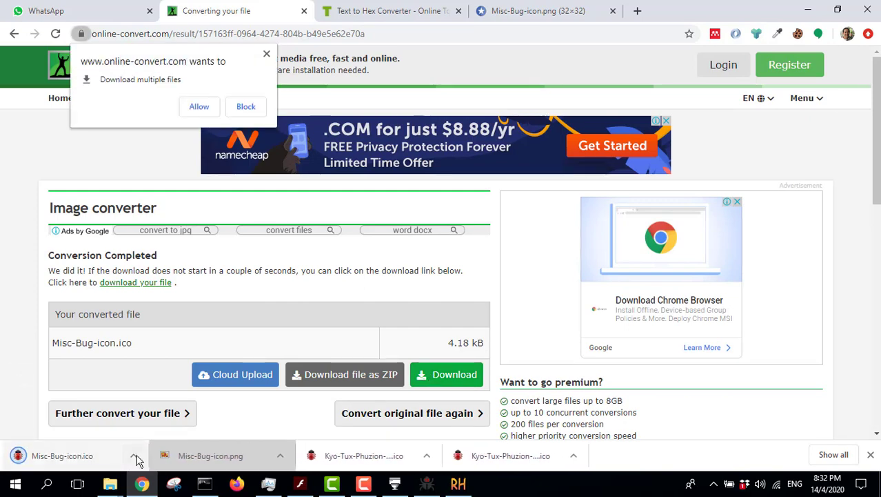
click(134, 456)
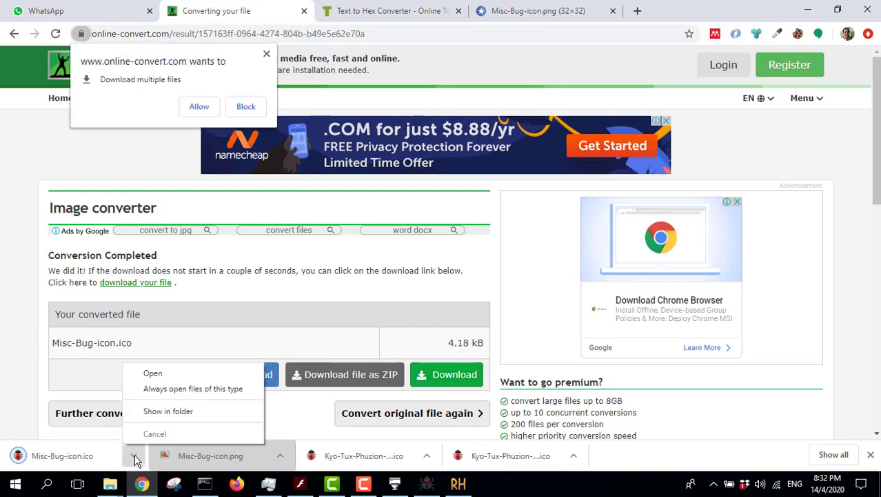
click(166, 411)
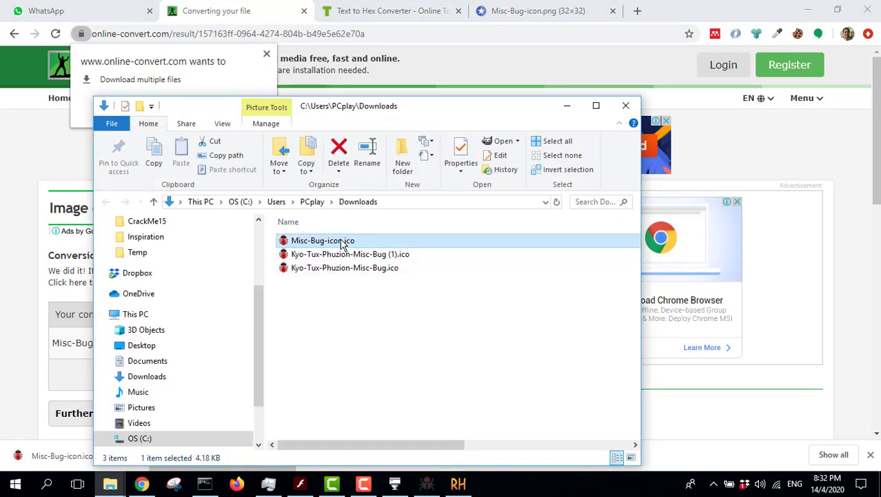
Check the image dimensions of Misc-Bug-icon.ico in its file properties, then close them
right_click(344, 244)
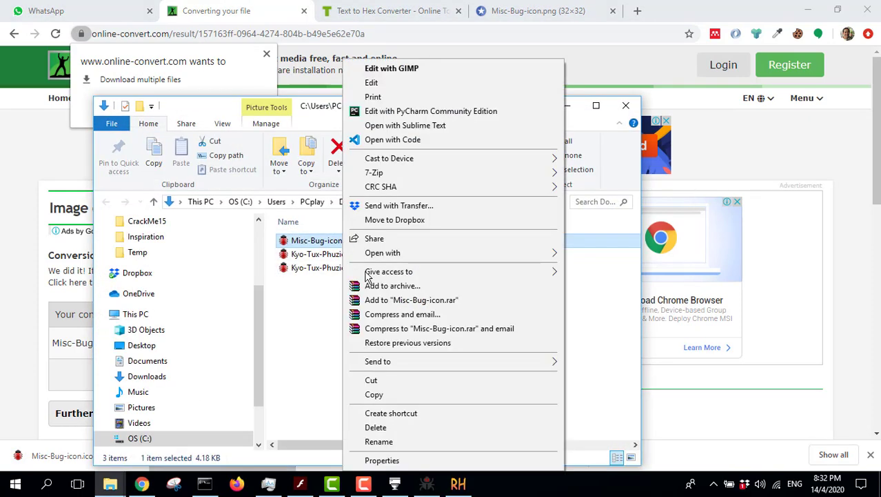
click(405, 463)
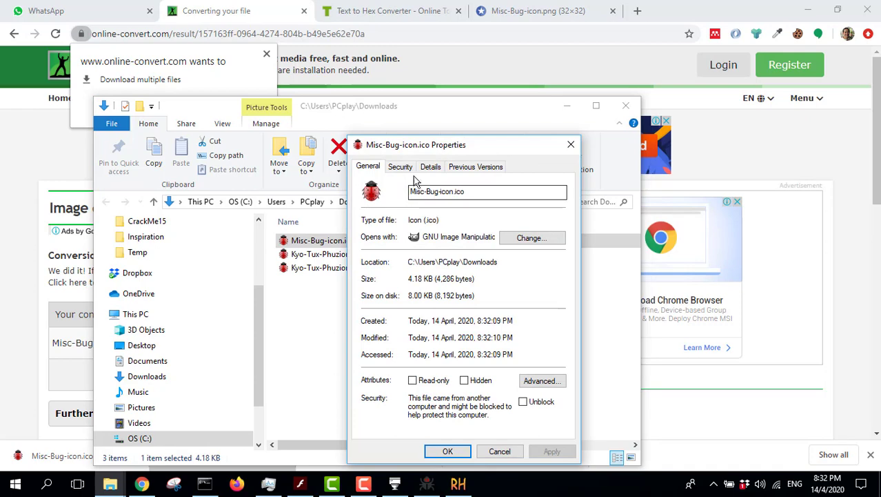
click(406, 170)
click(429, 167)
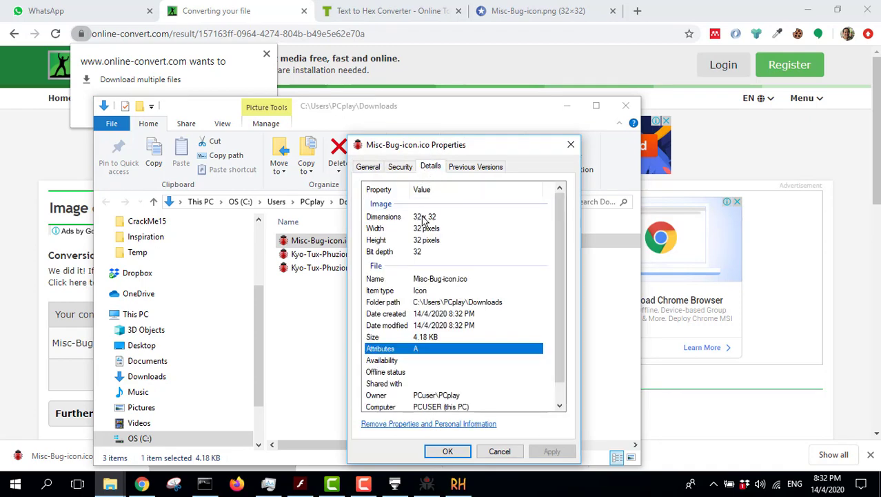
click(499, 452)
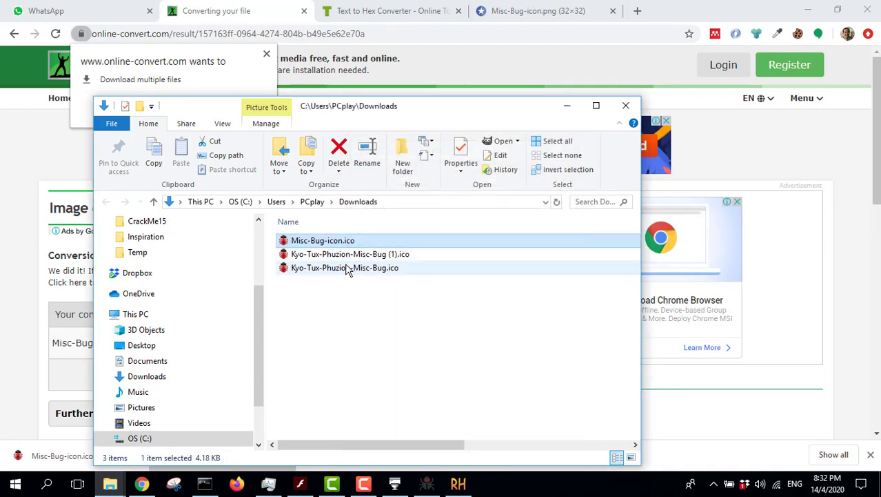
Delete the two Kyo-Tux-Phuzion-Misc-Bug ICO files from the Downloads folder
click(349, 255)
shift+click(349, 268)
right_click(349, 269)
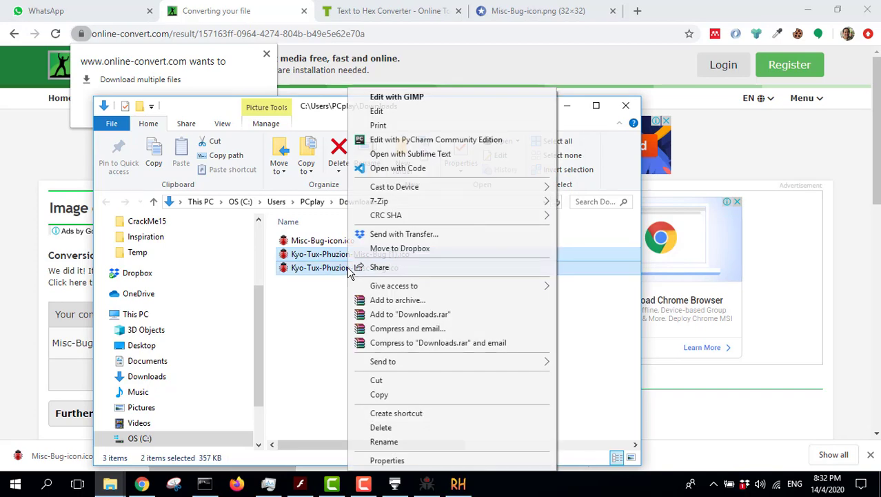
click(398, 427)
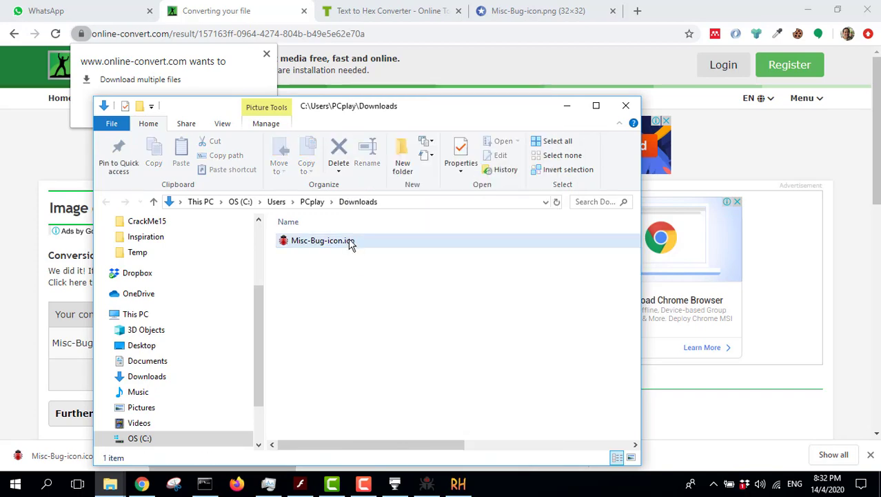
Switch to Resource Hacker, start replacing the 1 : 0 icon group, and browse to C:\crackmes\ModdingCrackme for the new icon
click(455, 485)
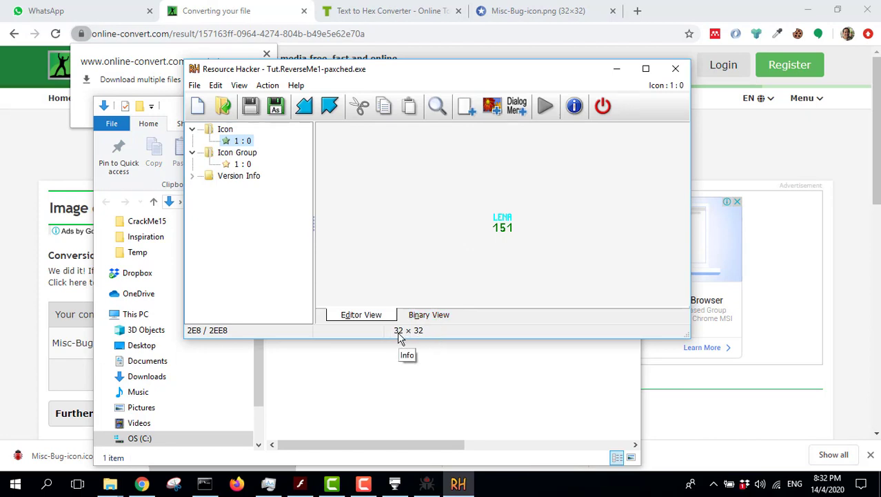
click(243, 164)
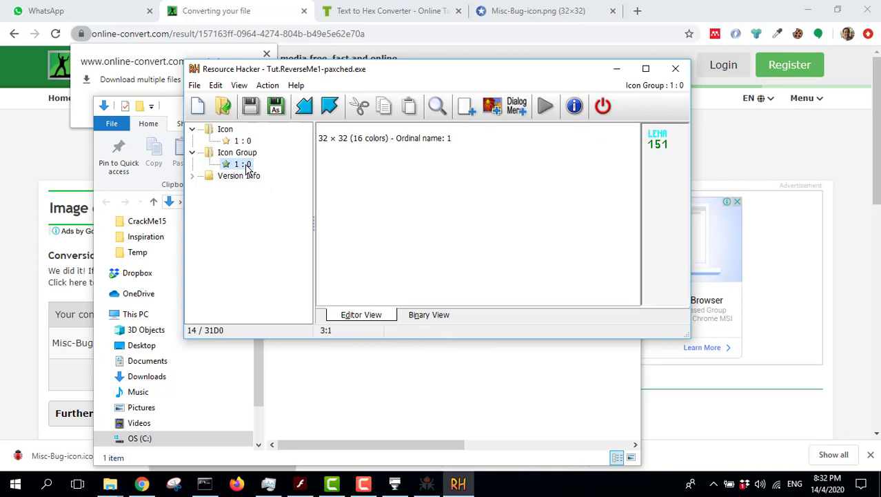
right_click(243, 164)
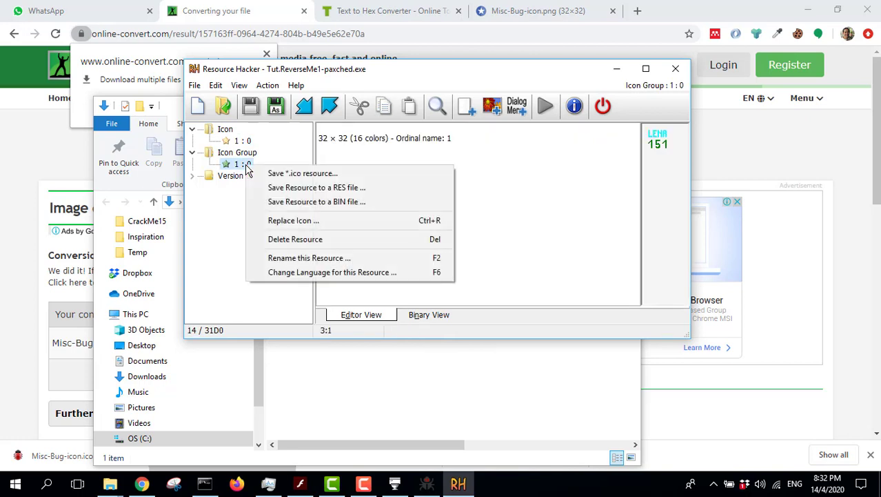
click(288, 220)
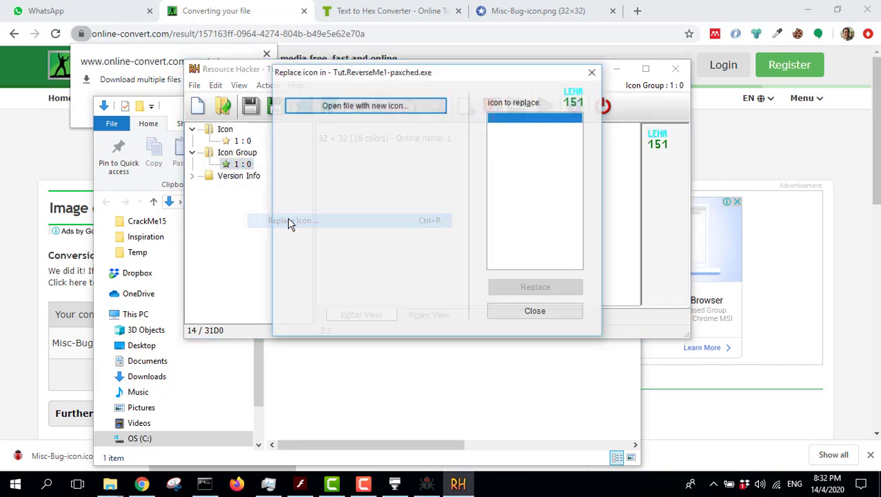
click(335, 105)
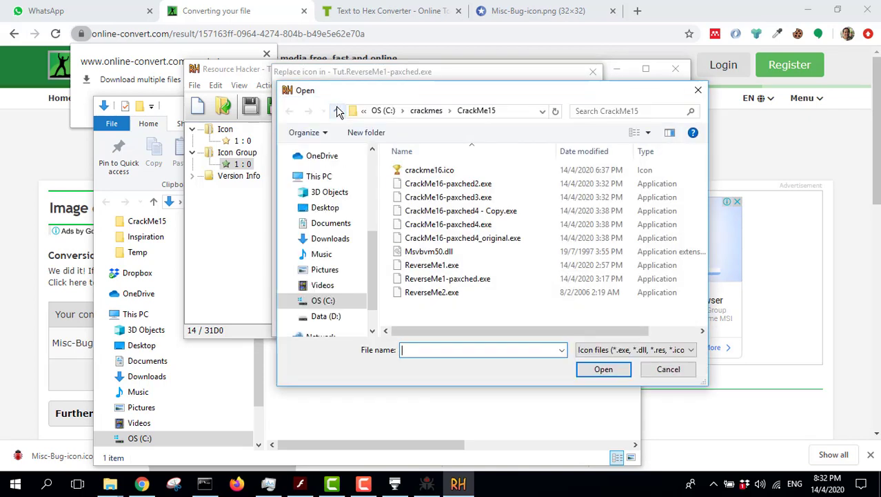
click(427, 111)
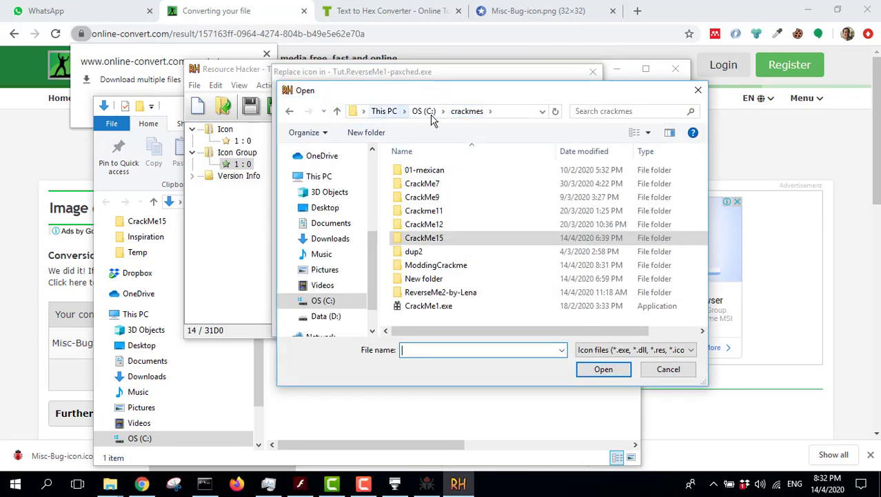
double_click(427, 265)
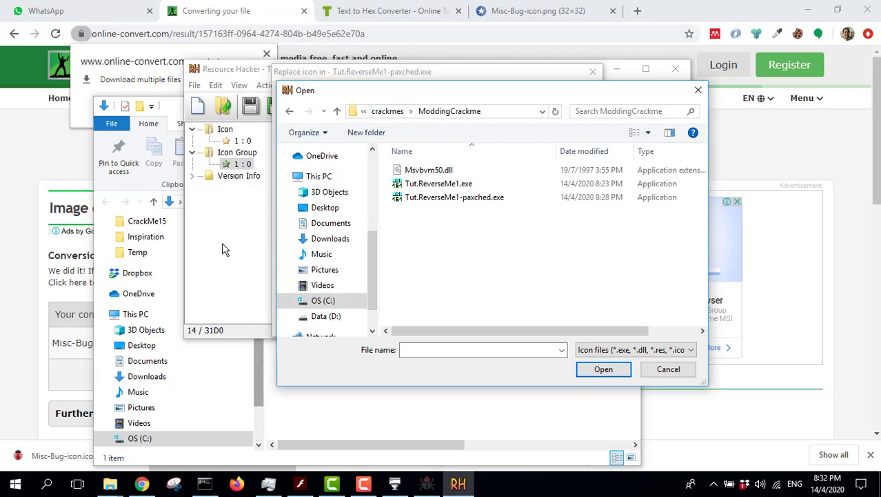
Move Misc-Bug-icon.ico from the Downloads folder to C:\crackmes\ModdingCrackme in File Explorer
click(274, 405)
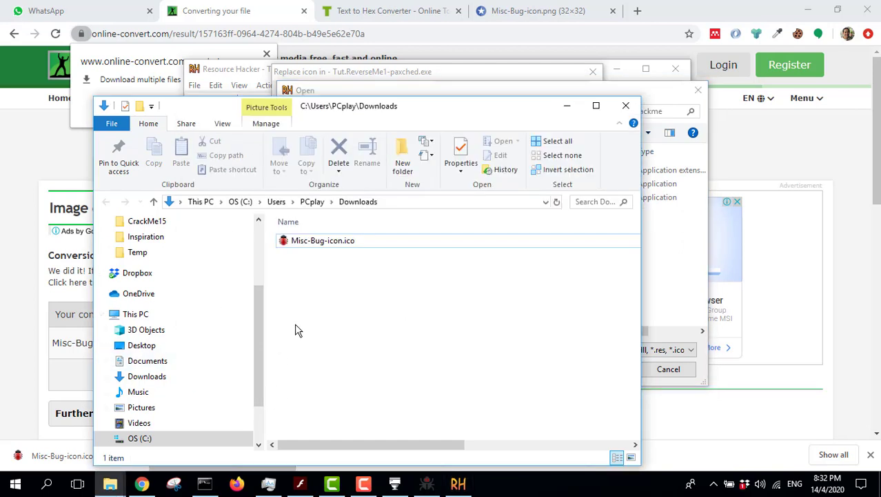
click(335, 247)
right_click(335, 247)
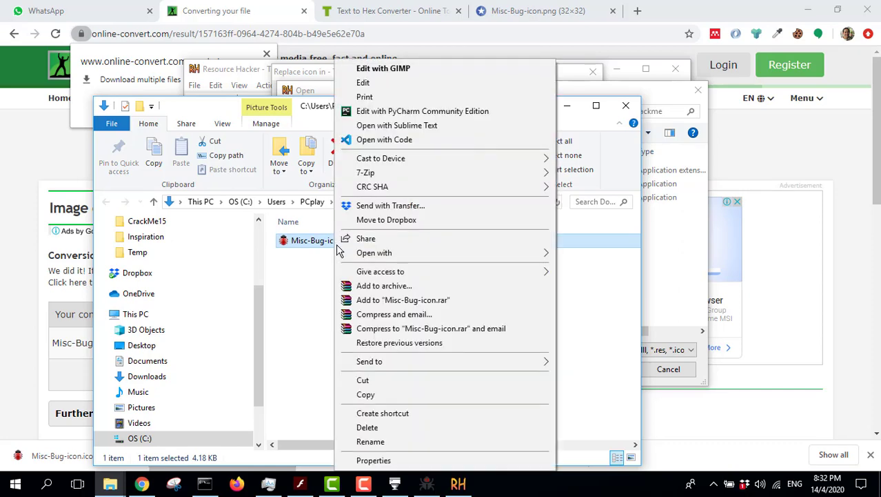
click(371, 379)
click(140, 439)
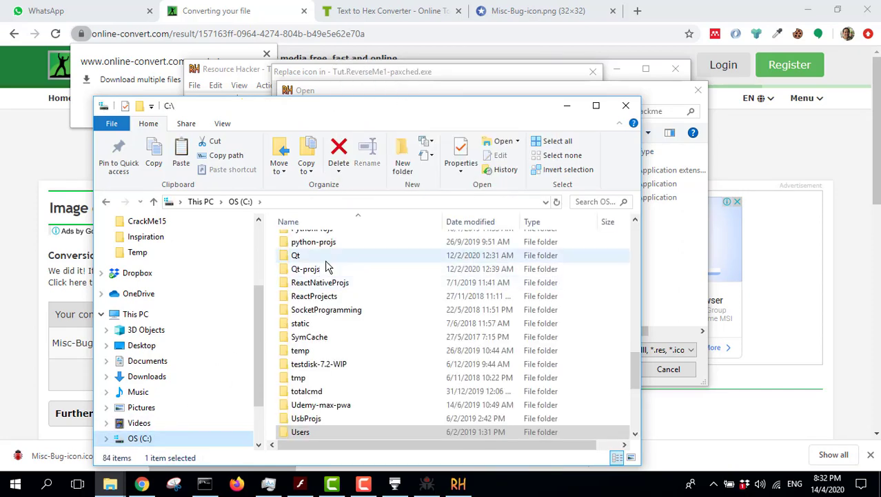
scroll(338, 299, up, 3)
scroll(338, 299, up, 7)
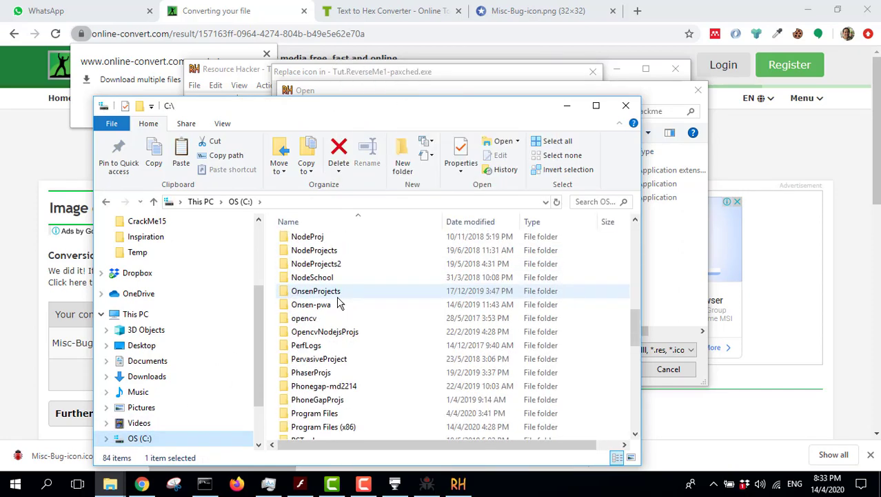
scroll(338, 299, up, 8)
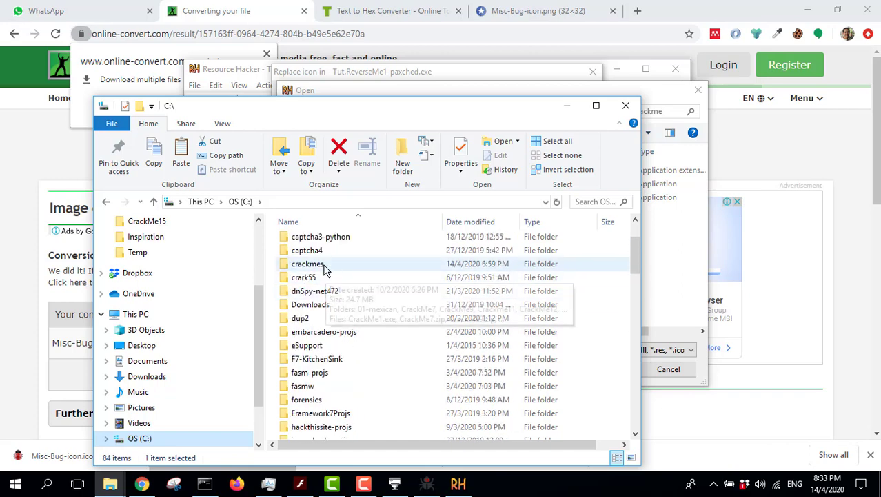
double_click(324, 266)
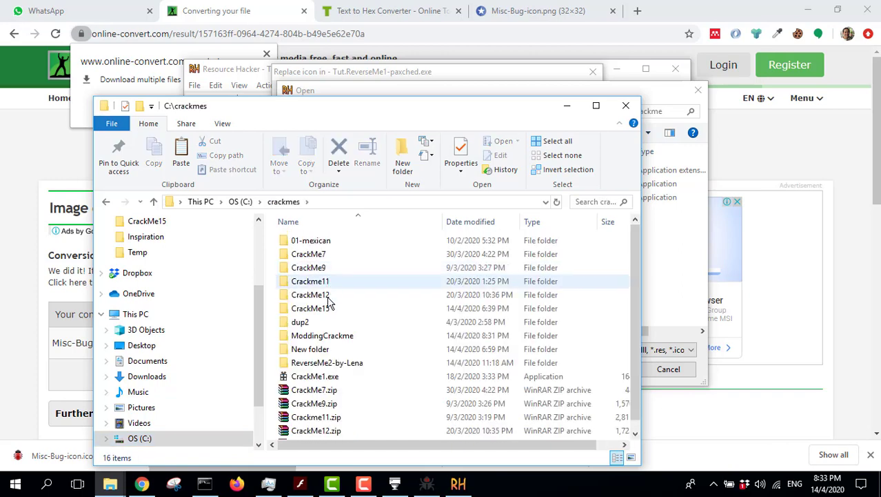
double_click(336, 336)
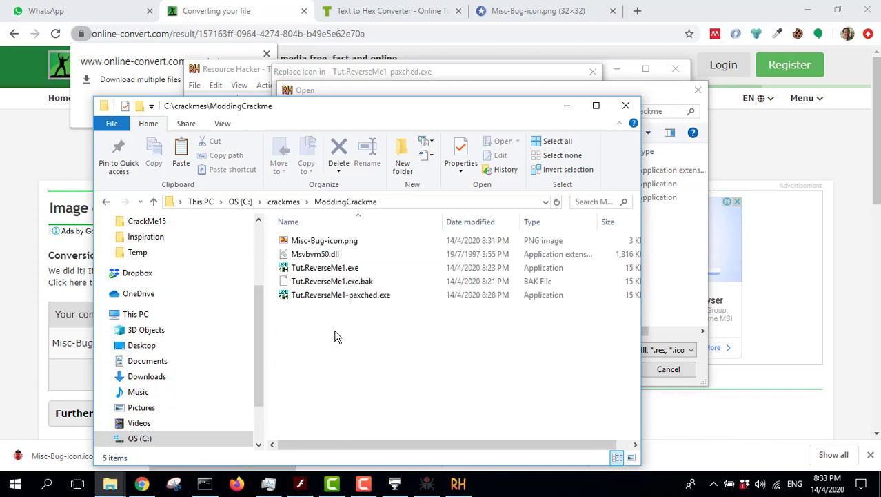
key(ctrl+v)
Load Misc-Bug-icon.ico as the new icon in Resource Hacker and replace the executable's existing icon with it
click(672, 265)
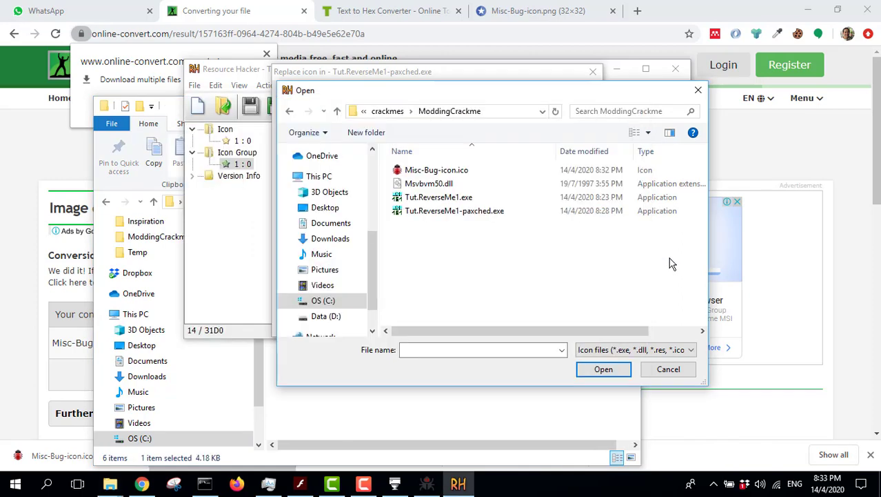
click(431, 173)
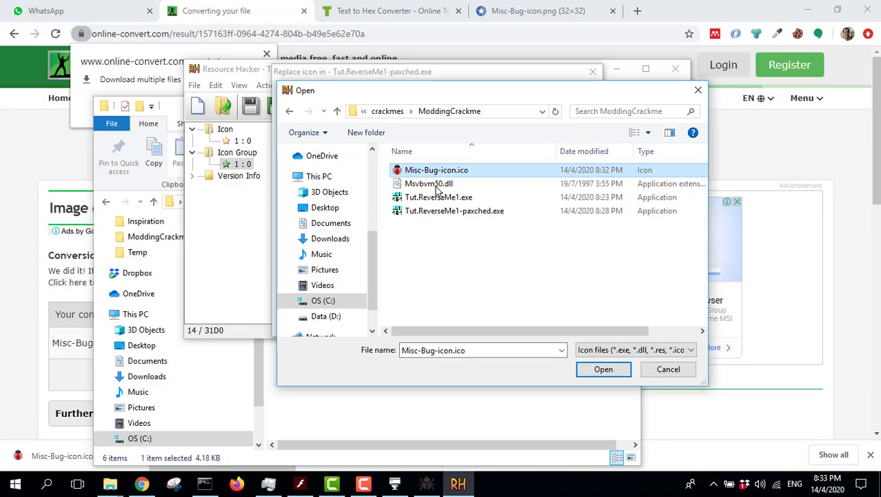
click(601, 370)
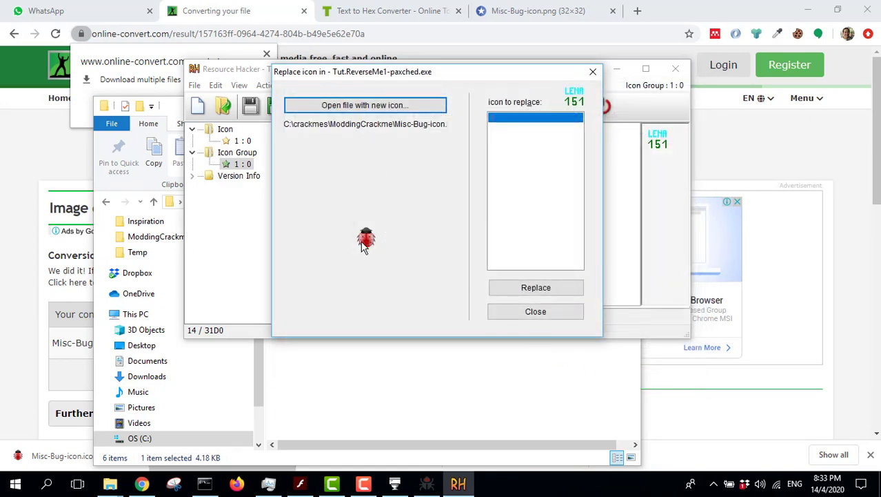
click(543, 293)
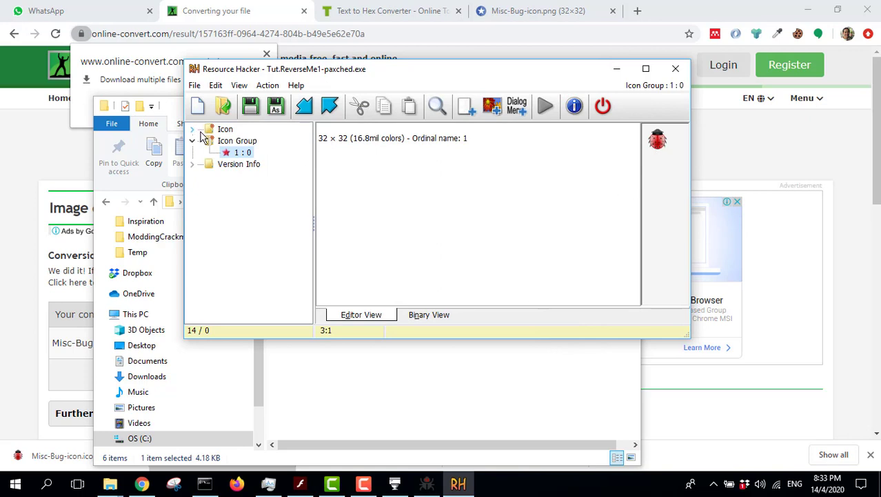
Check the new image in the Icon and Icon Group resources, and save Tut.ReverseMe1-paxched.exe
click(223, 132)
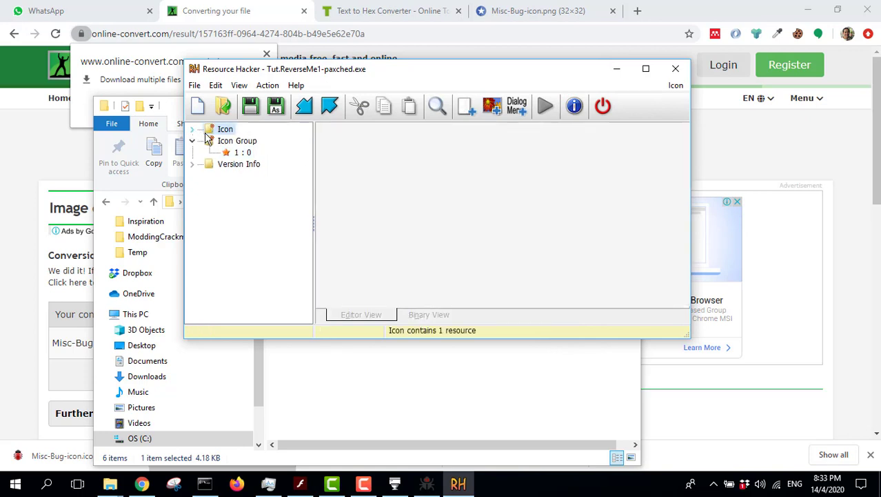
double_click(224, 133)
click(237, 141)
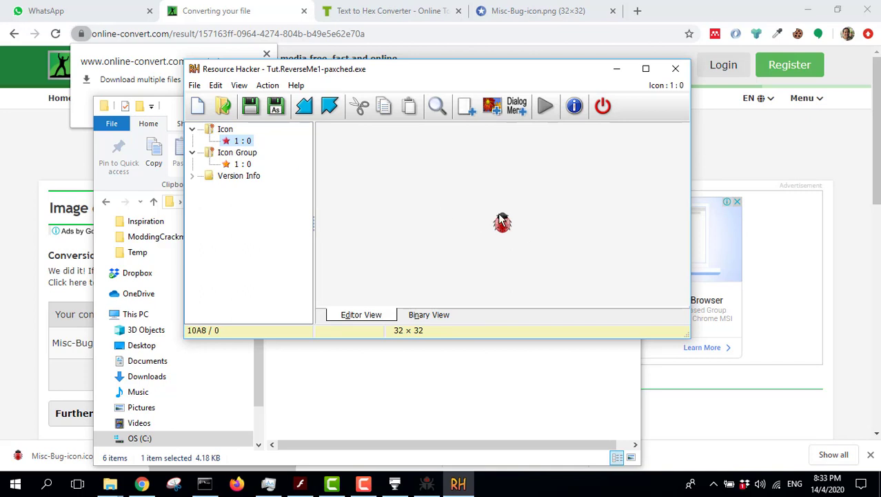
click(246, 164)
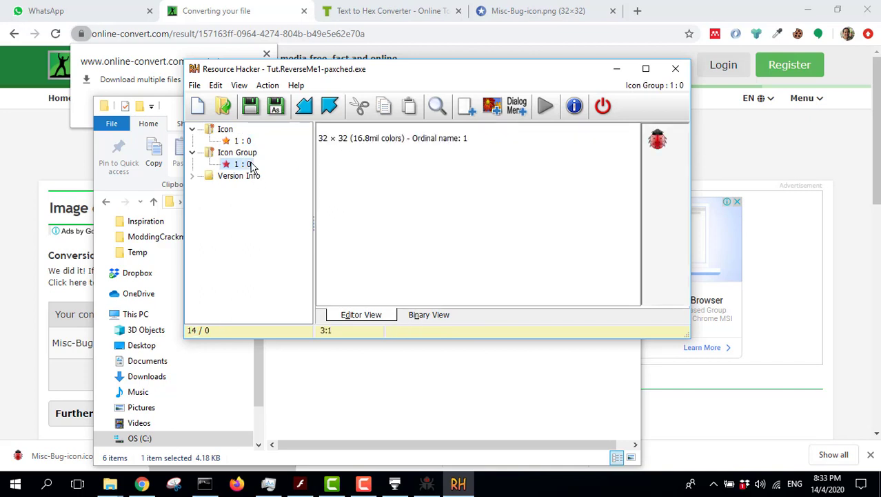
click(252, 108)
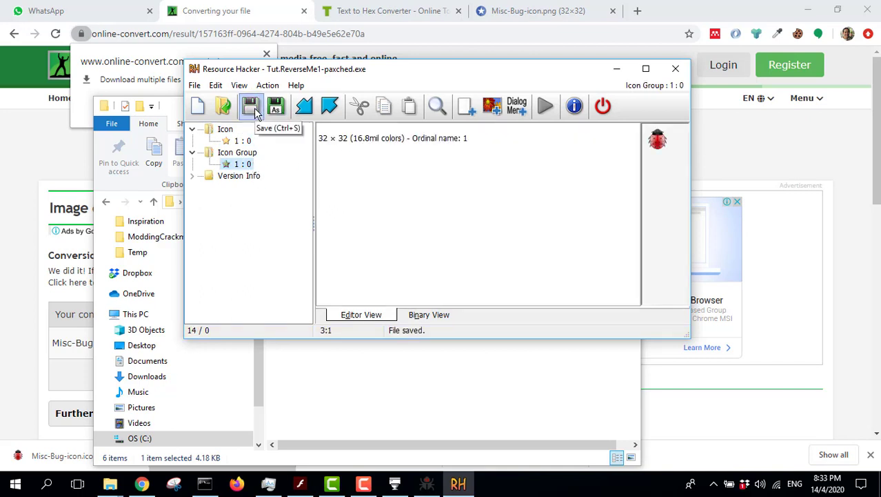
Examine the icons of the original and patched executables in the ModdingCrackme folder against the icon in Resource Hacker
mouse_move(110, 483)
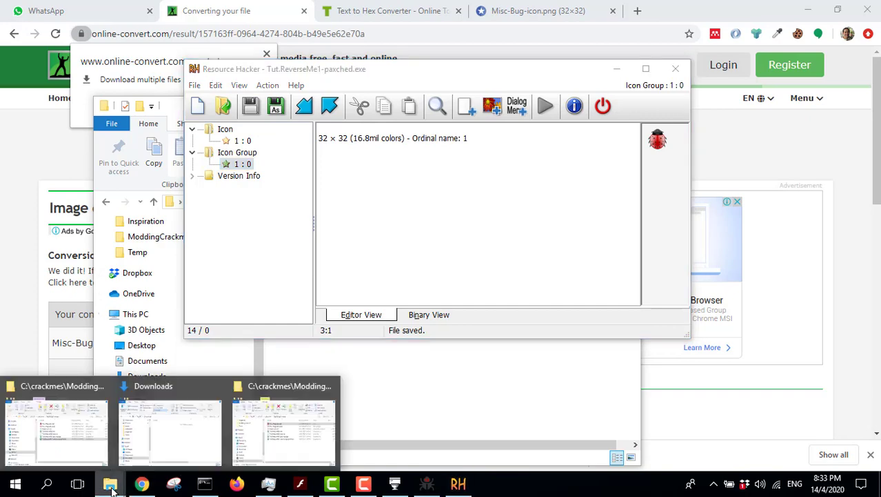
click(66, 433)
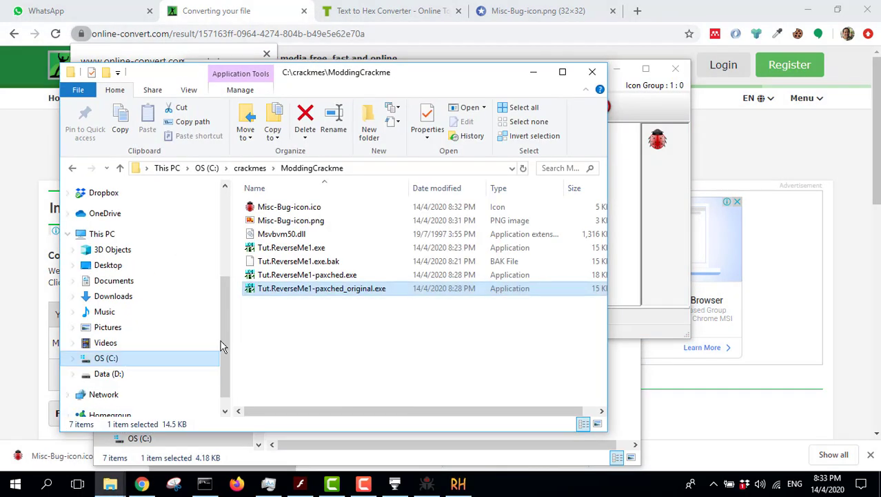
click(324, 275)
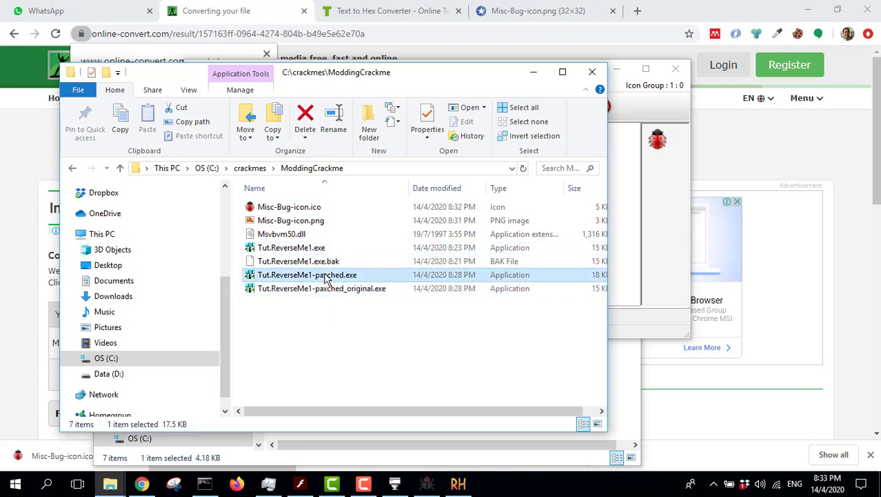
click(618, 241)
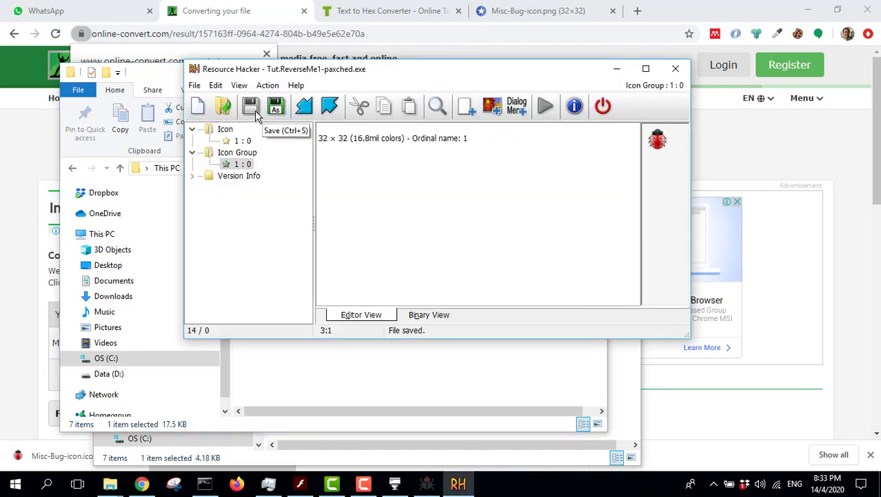
click(269, 378)
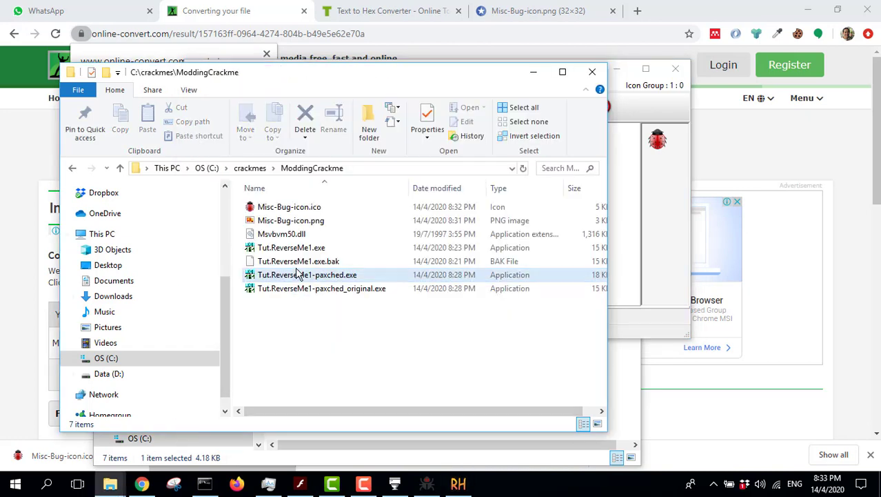
click(308, 250)
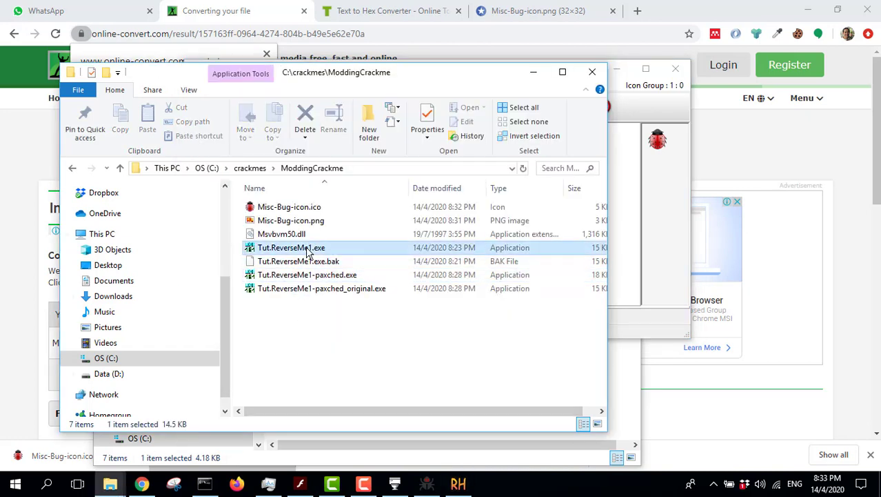
click(315, 277)
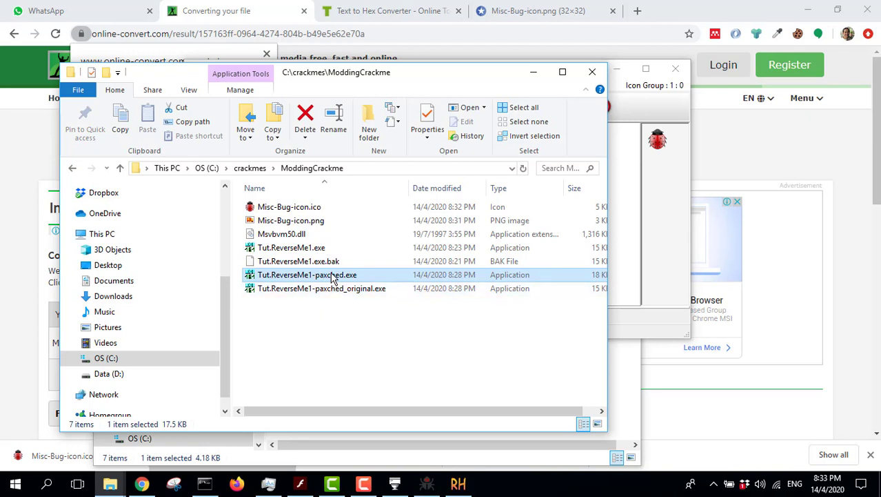
Rename Tut.ReverseMe1-paxched.exe as Tut.ReverseMe1-paxchexe and accept the file extension change
right_click(332, 277)
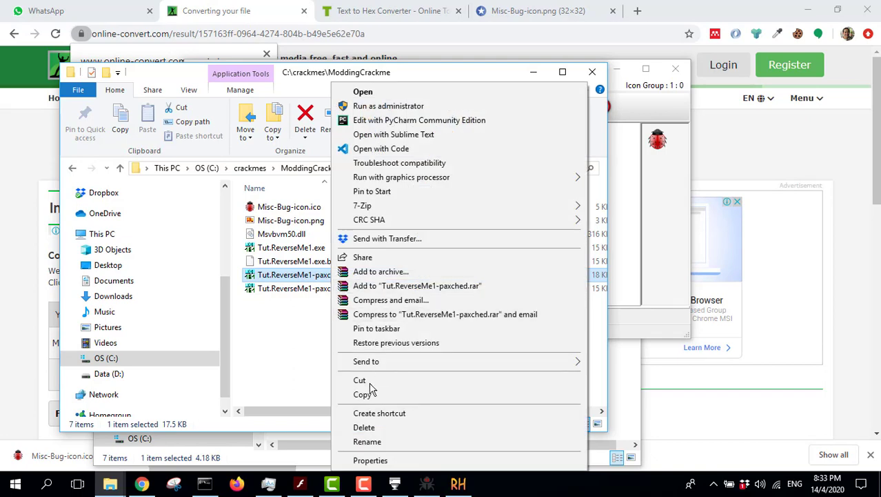
click(376, 442)
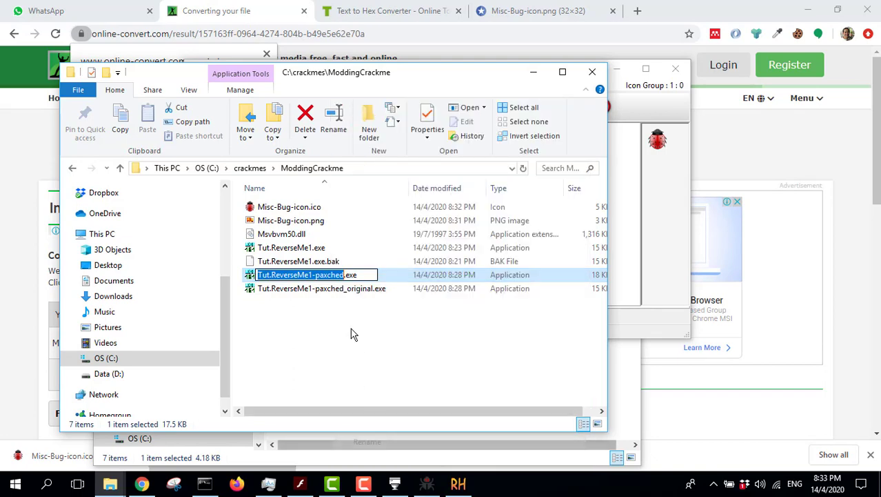
click(343, 276)
key(BackSpace)
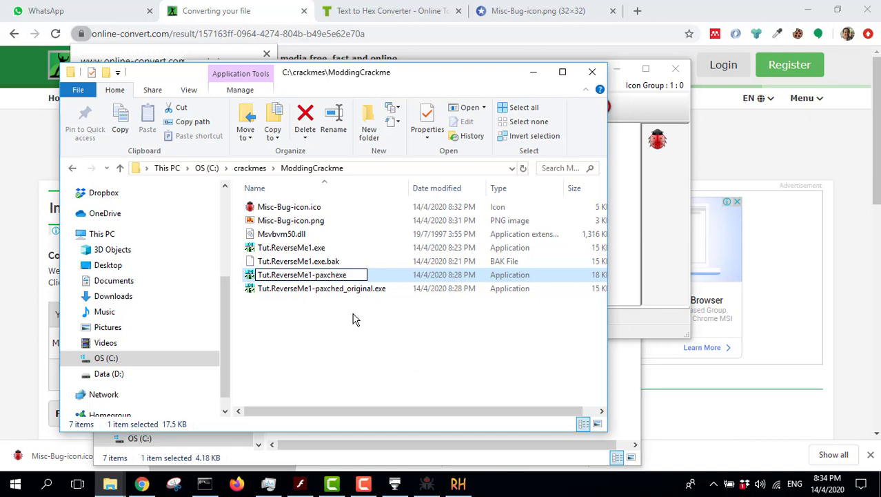
key(Return)
click(510, 248)
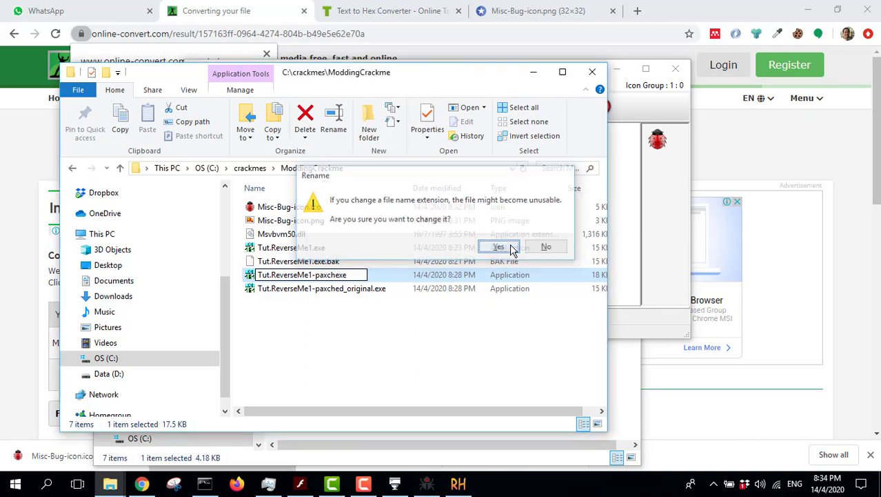
Rename the patched executable as Tut.ReverseMe1-paxch.exe, restoring its .exe extension
right_click(339, 295)
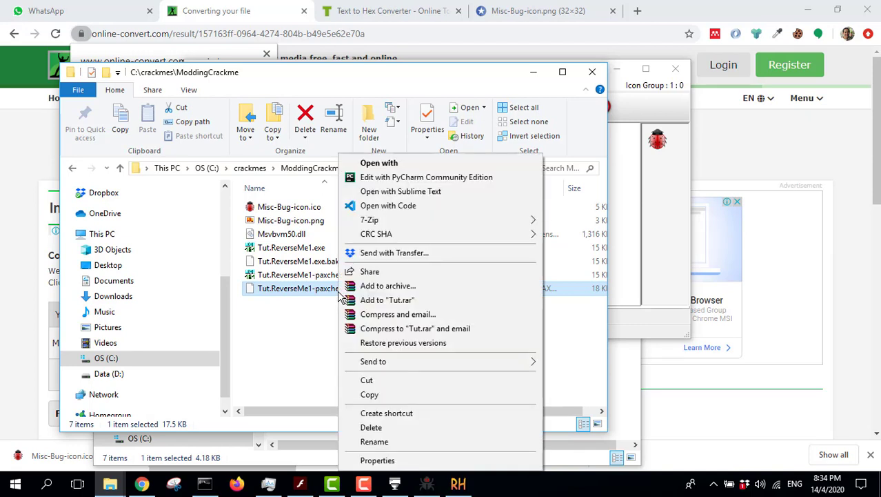
click(379, 439)
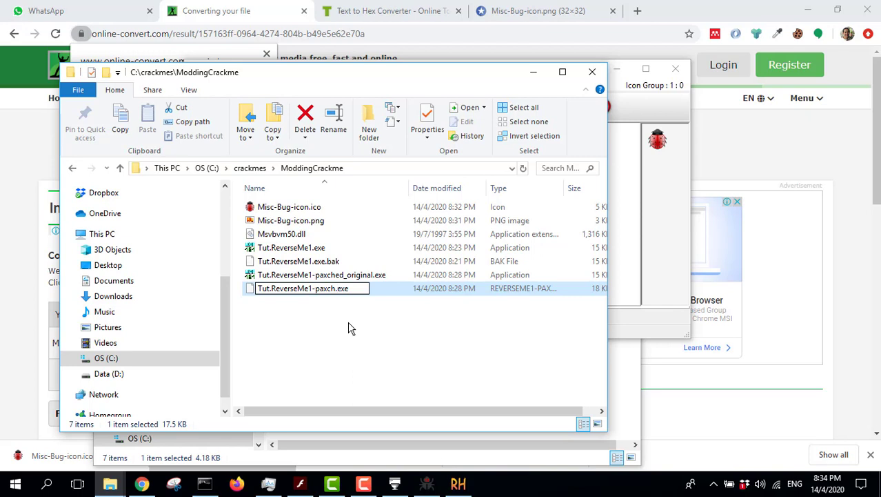
key(Return)
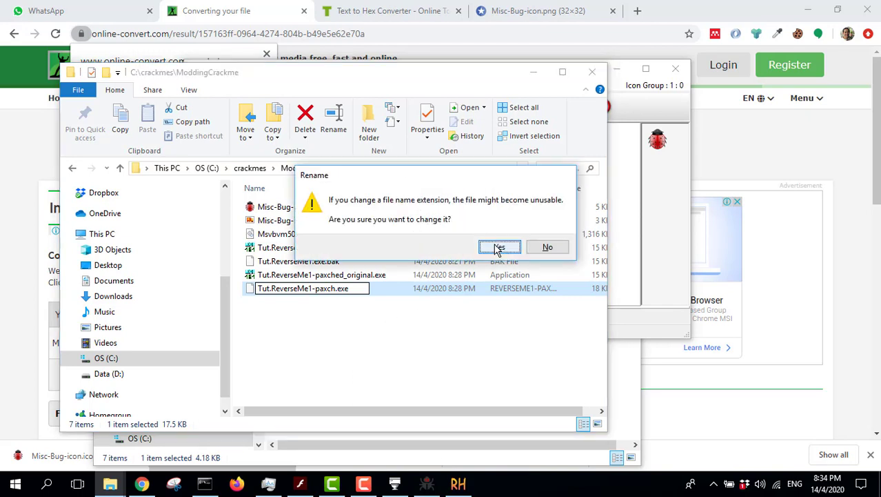
click(498, 247)
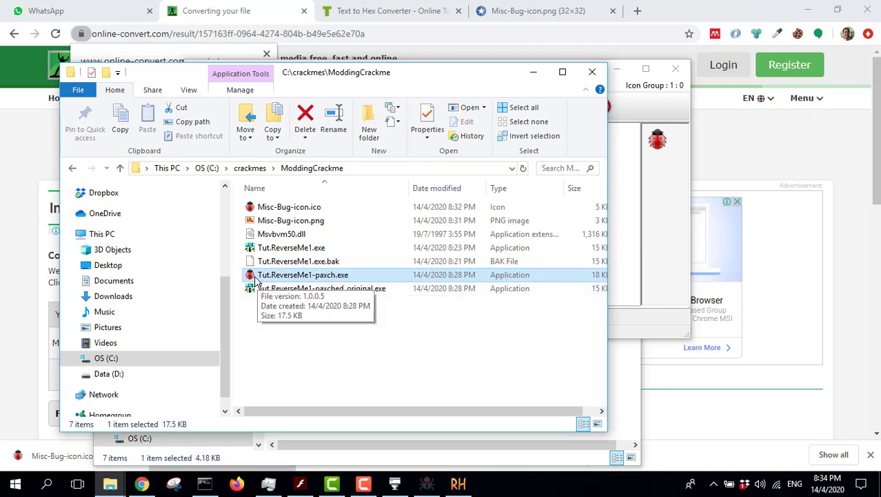
Run Tut.ReverseMe1-paxch.exe, dismiss its nag screen, and check the main window's text and the From message box
double_click(319, 278)
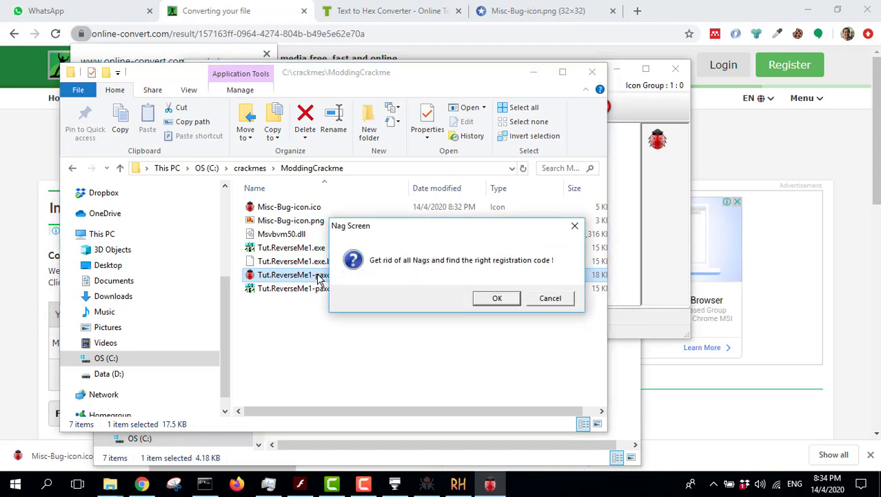
click(494, 301)
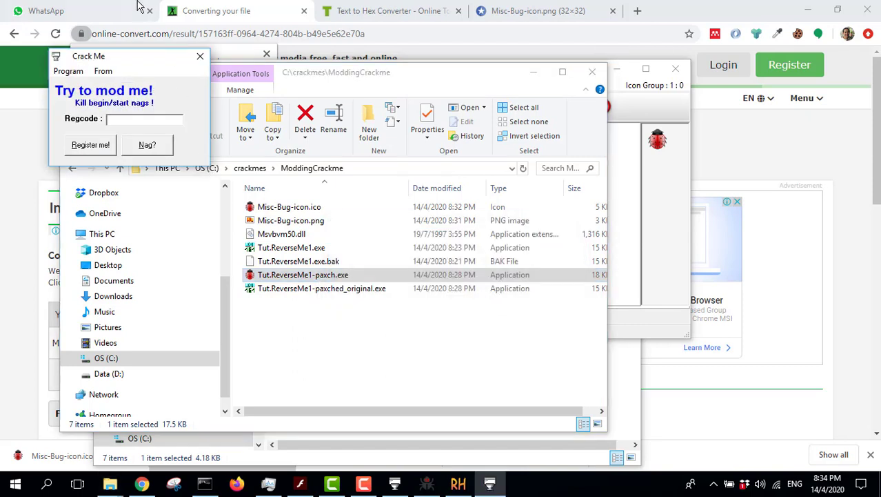
drag(122, 54, 257, 109)
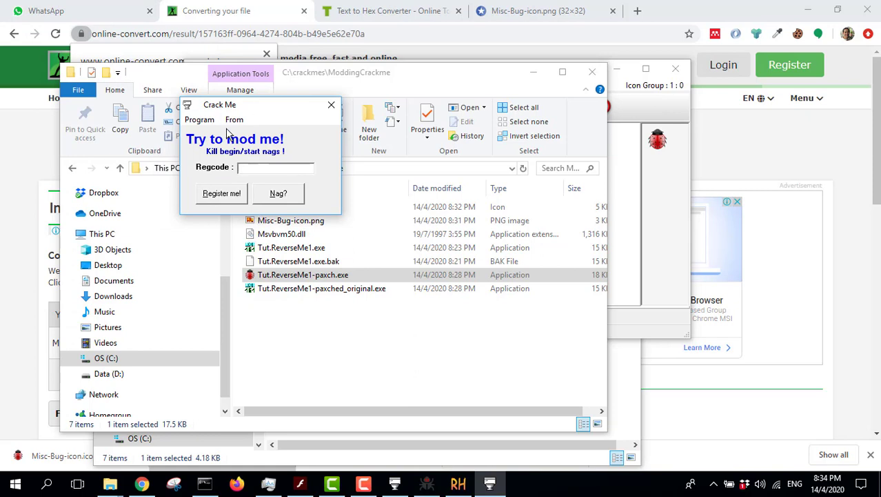
click(234, 119)
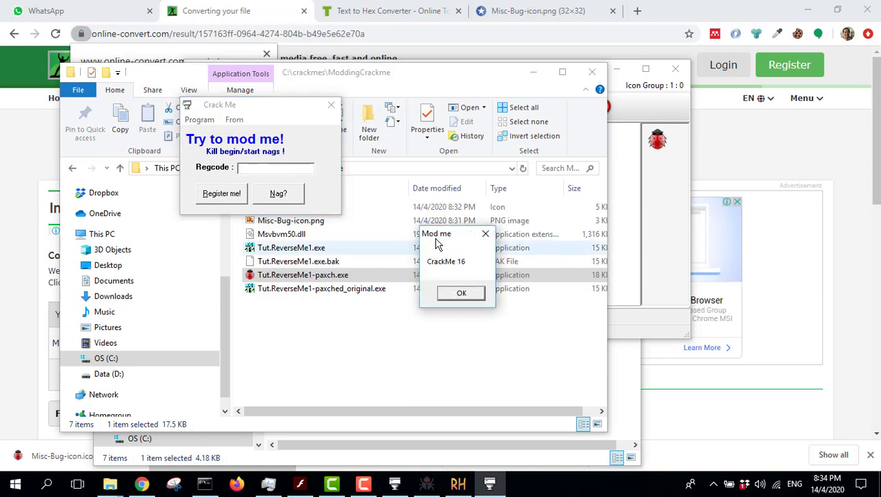
click(463, 295)
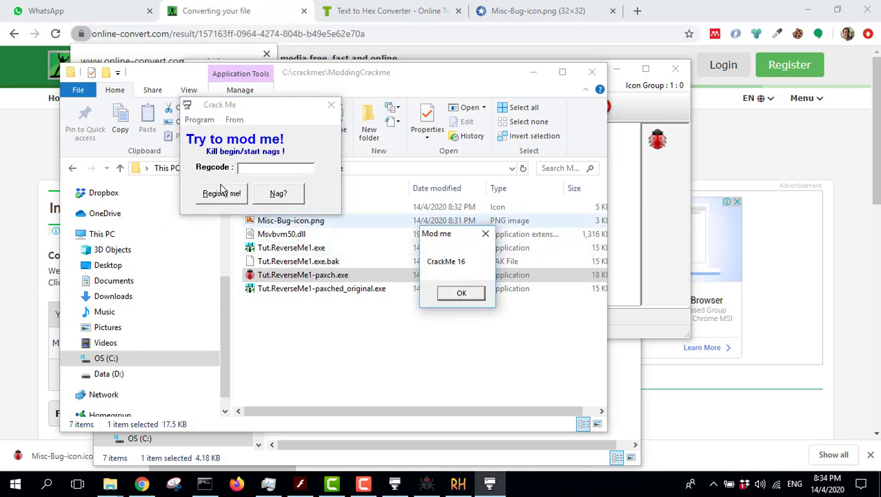
click(476, 296)
drag(259, 109, 295, 102)
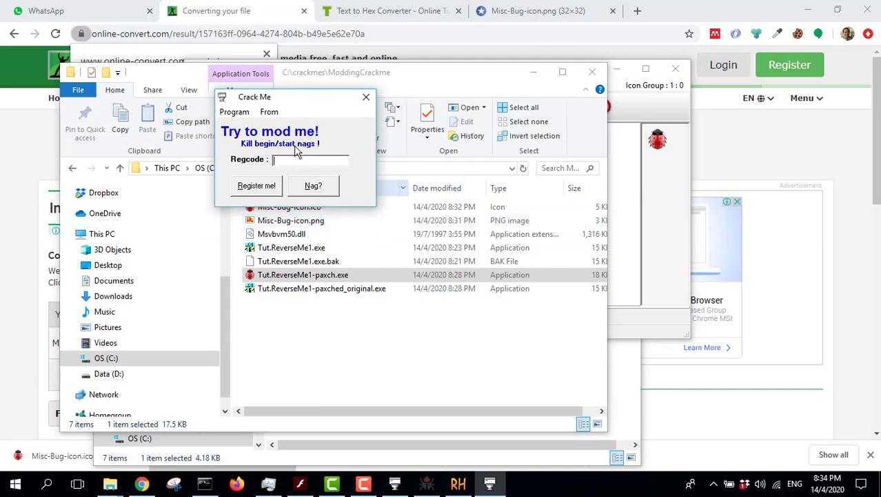
Minimize the front File Explorer window and Resource Hacker, and move the Crack Me window above the remaining folder's file list
click(531, 73)
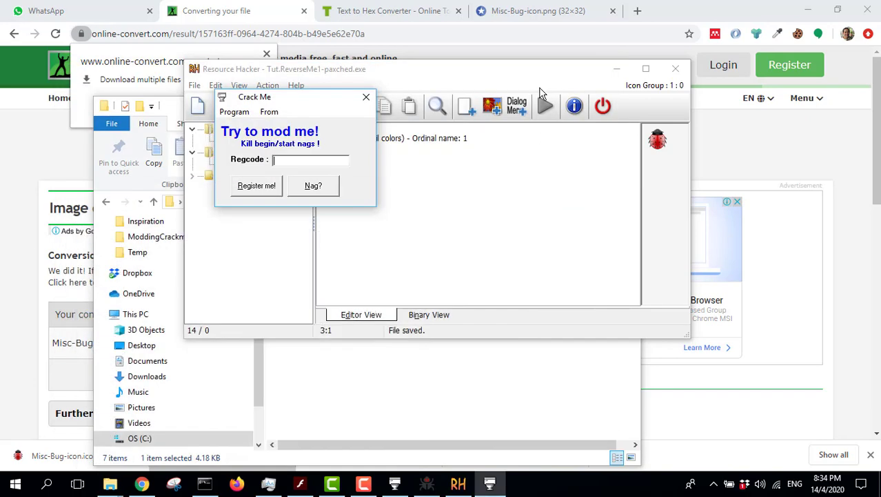
click(618, 75)
click(618, 71)
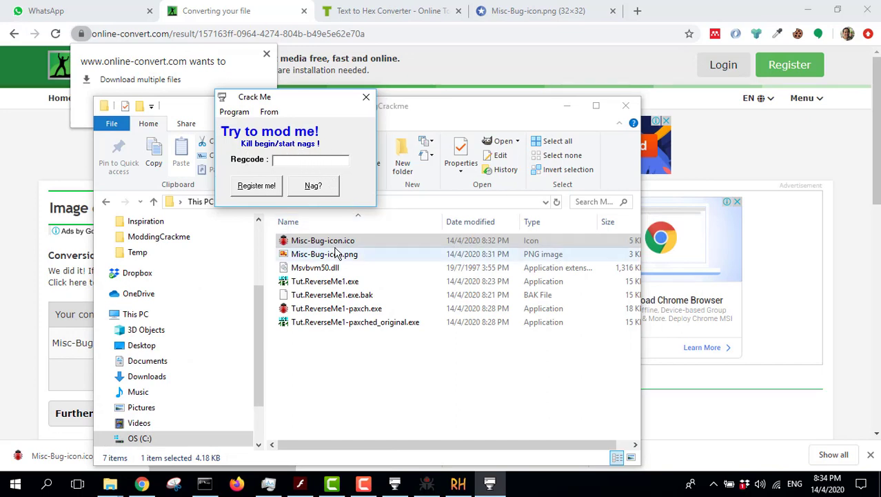
drag(291, 98, 336, 90)
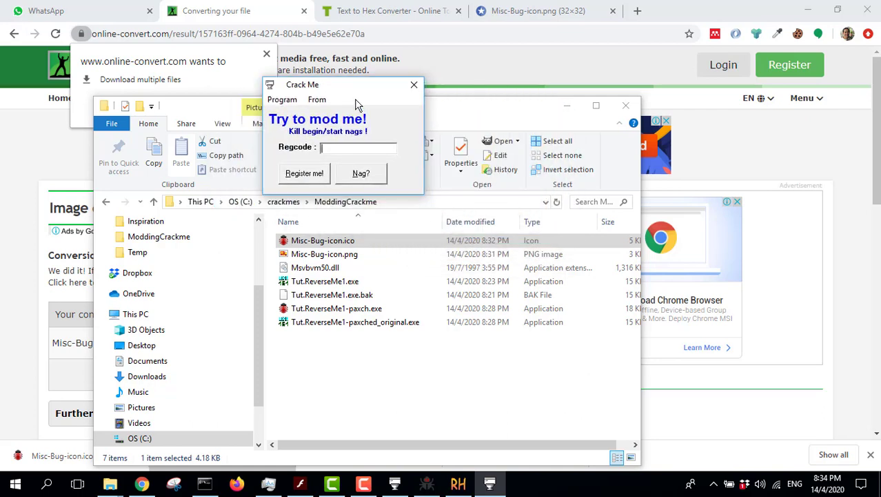